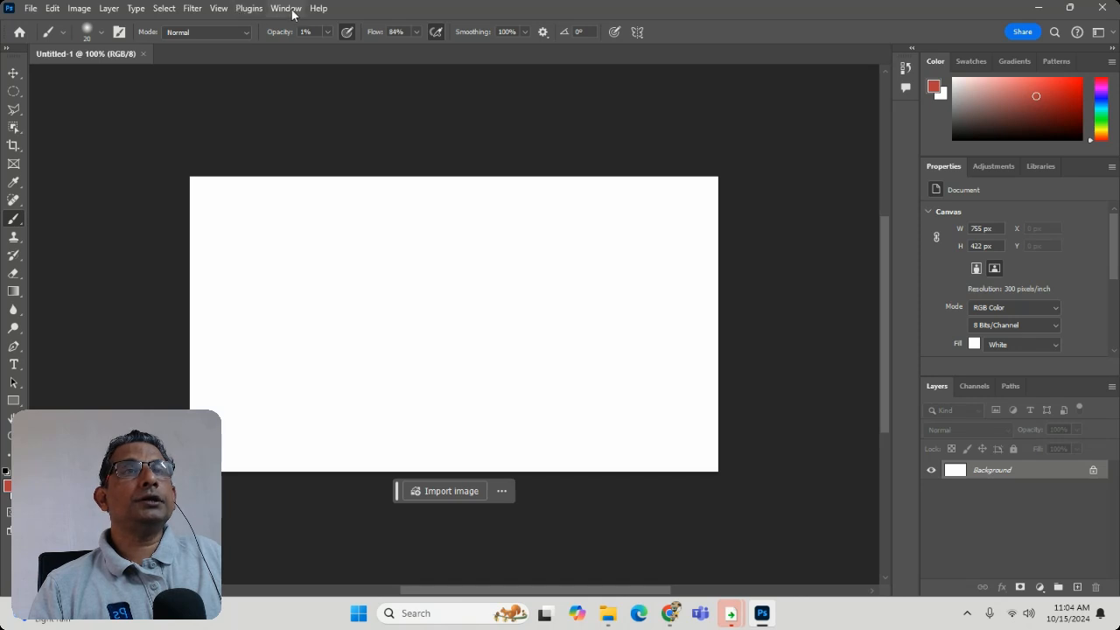
# - Show the Brushes panel and dock it open beside the canvas
pyautogui.click(288, 9)
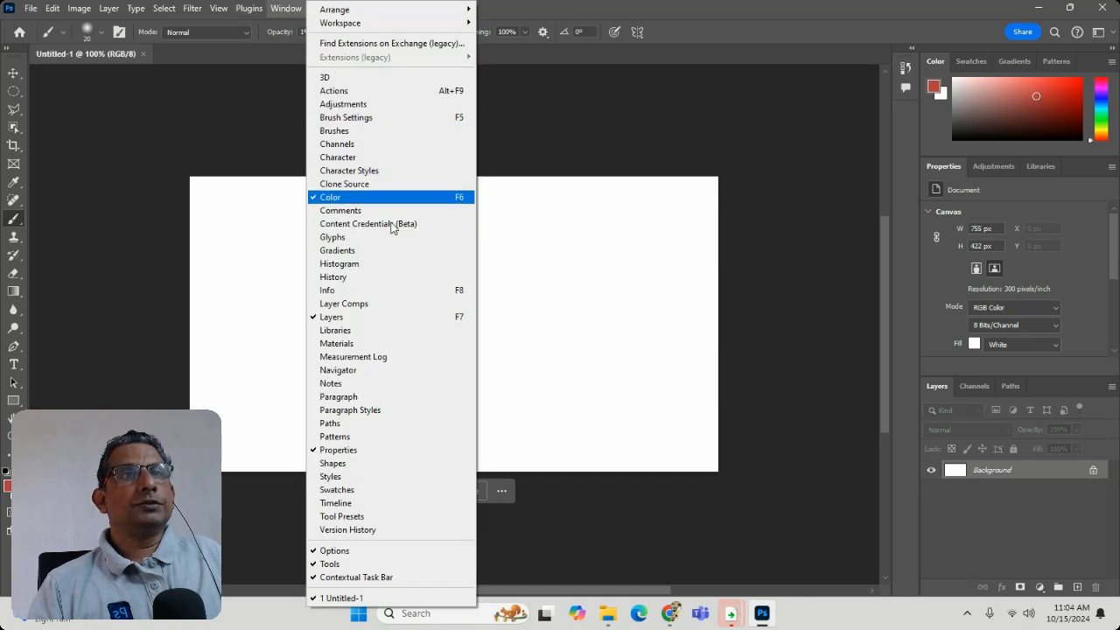
pyautogui.click(388, 131)
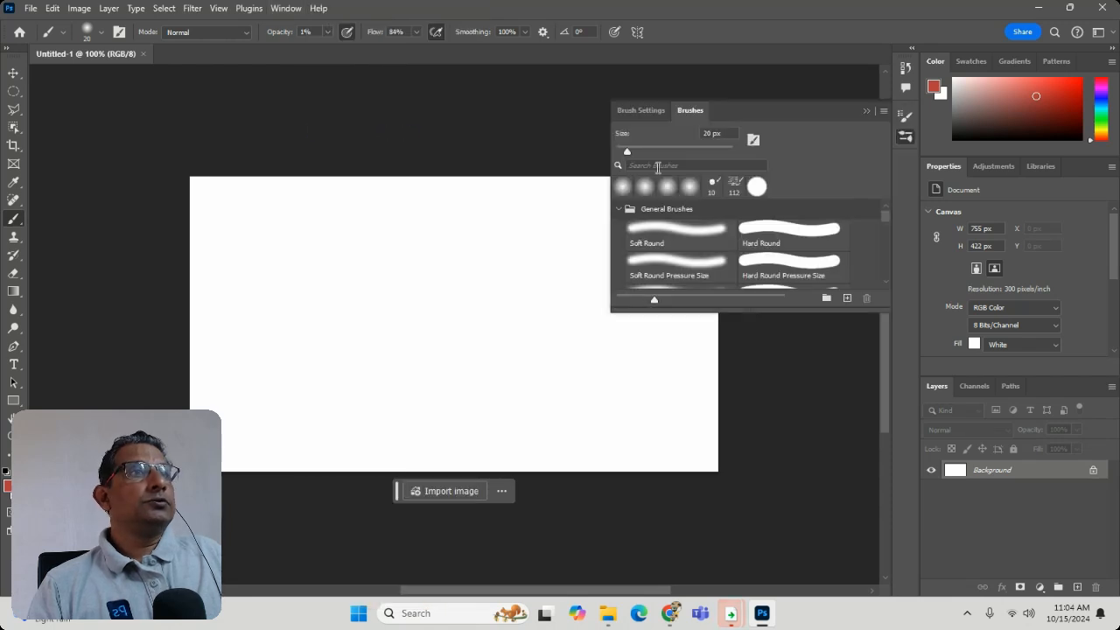
pyautogui.moveTo(691, 110)
pyautogui.mouseDown()
pyautogui.moveTo(619, 367)
pyautogui.moveTo(596, 369)
pyautogui.moveTo(648, 356)
pyautogui.moveTo(694, 313)
pyautogui.moveTo(679, 150)
pyautogui.moveTo(714, 108)
pyautogui.mouseUp()
pyautogui.click(656, 111)
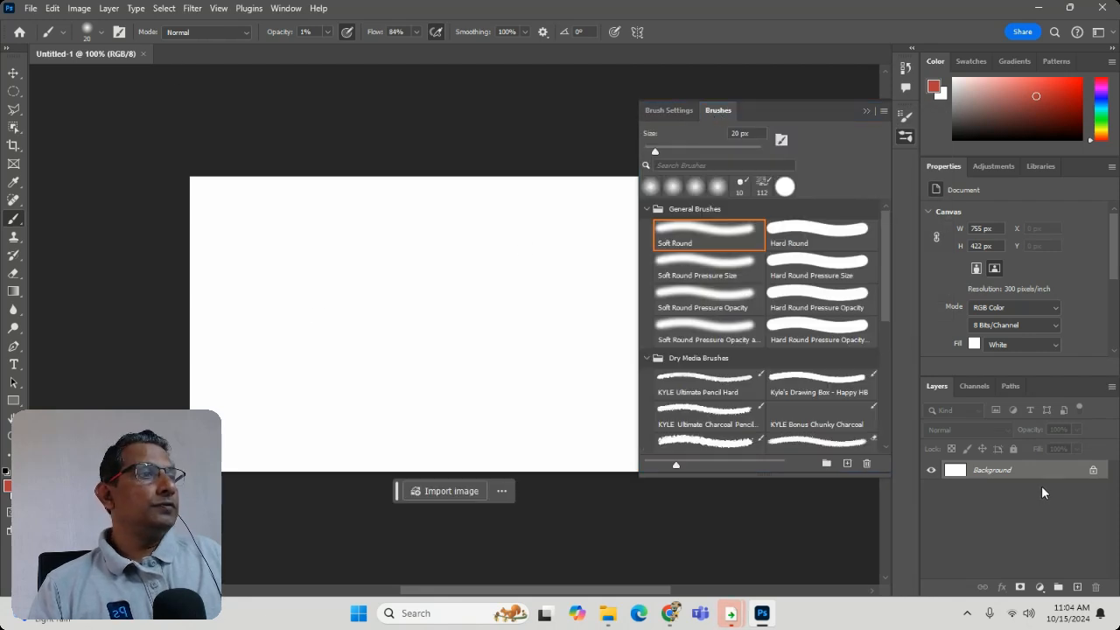
# - Add a new layer and paint a faint stroke near the canvas centre with a soft brush at 146 px
pyautogui.click(1079, 588)
pyautogui.click(86, 33)
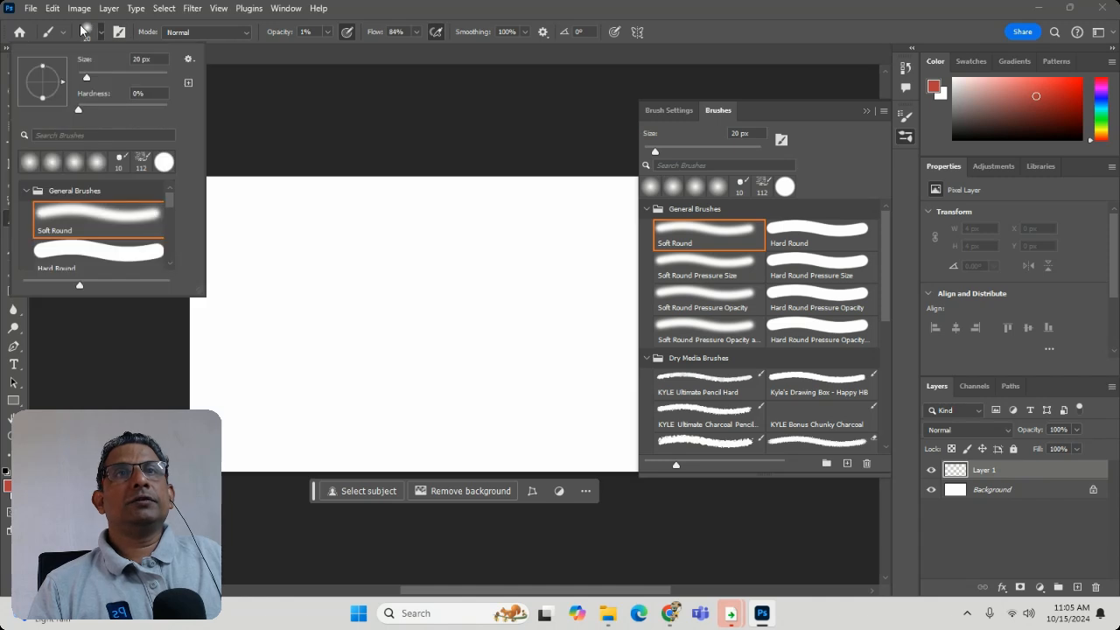
pyautogui.moveTo(89, 76); pyautogui.dragTo(122, 77)
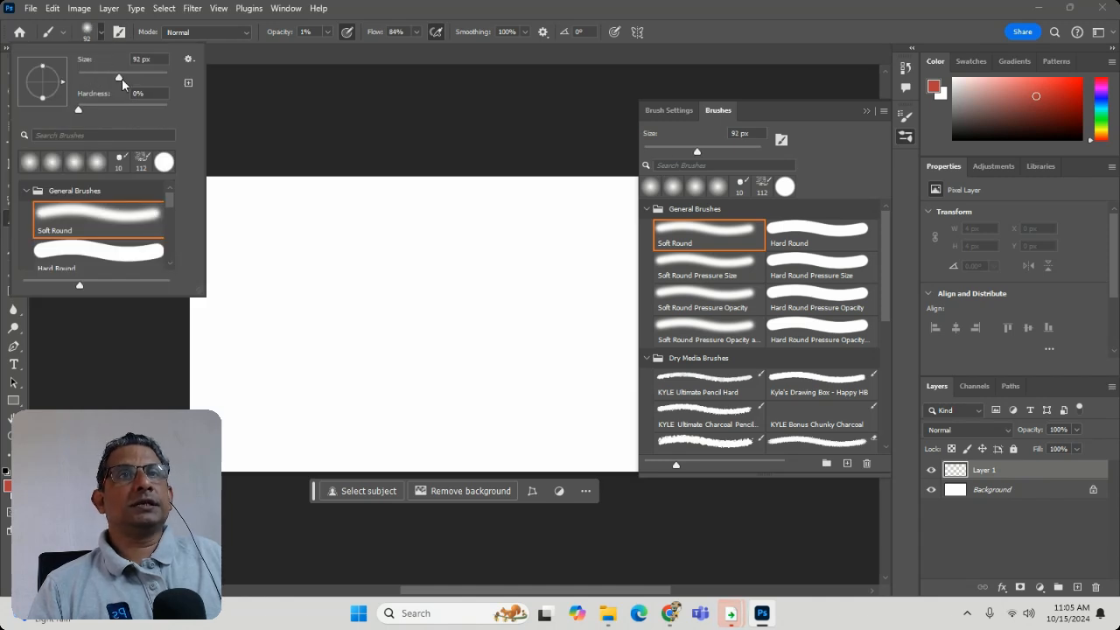
pyautogui.click(364, 380)
pyautogui.moveTo(364, 380); pyautogui.dragTo(394, 362)
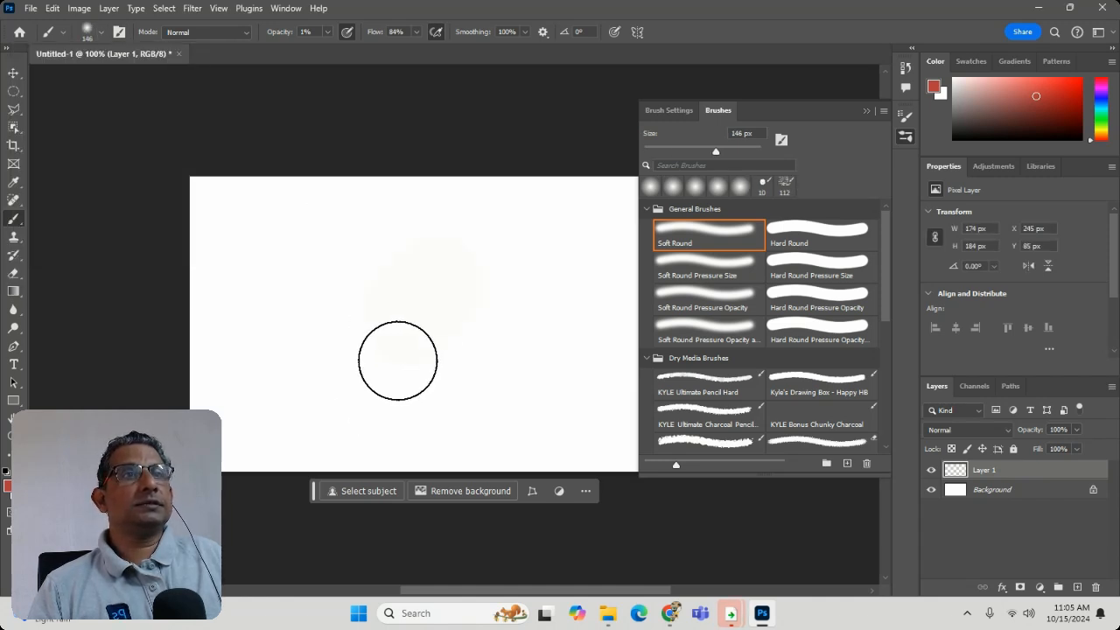
pyautogui.click(88, 32)
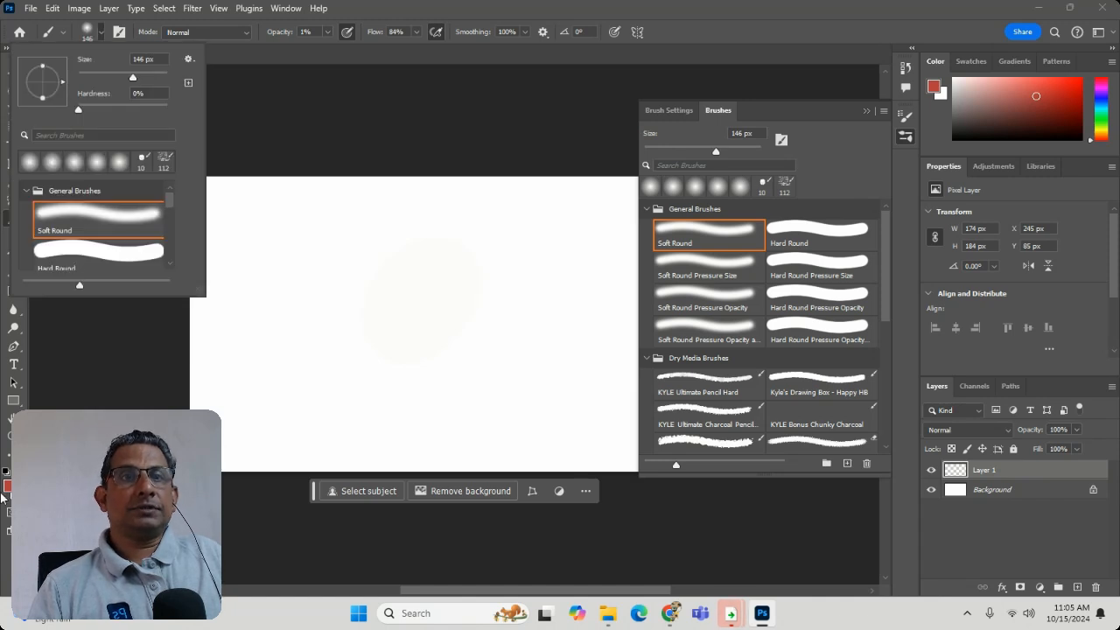
pyautogui.click(29, 163)
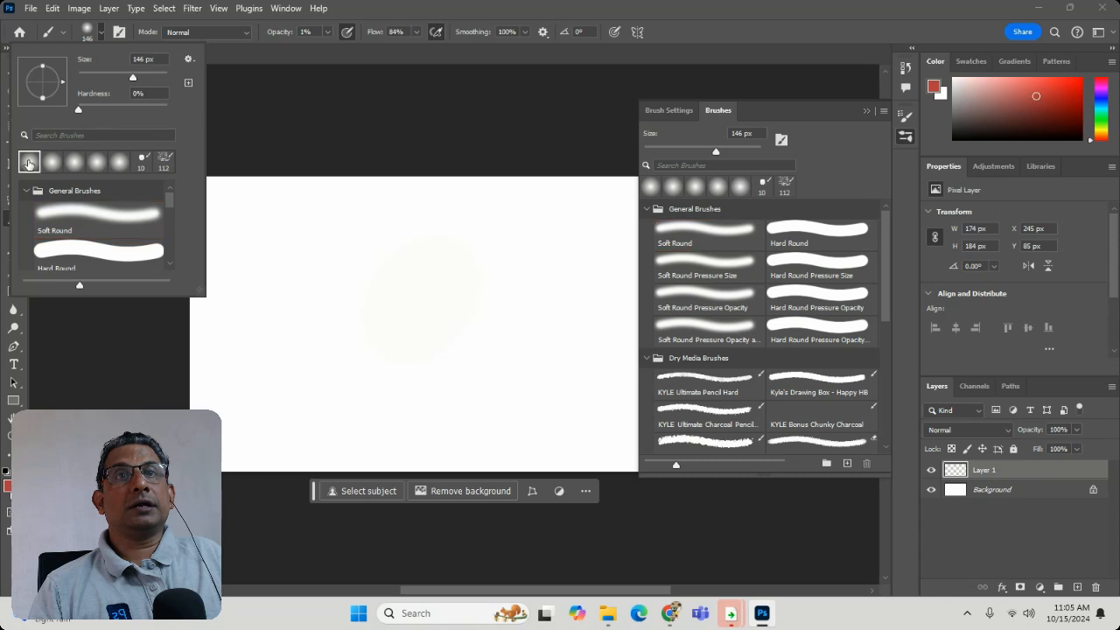
pyautogui.click(6, 486)
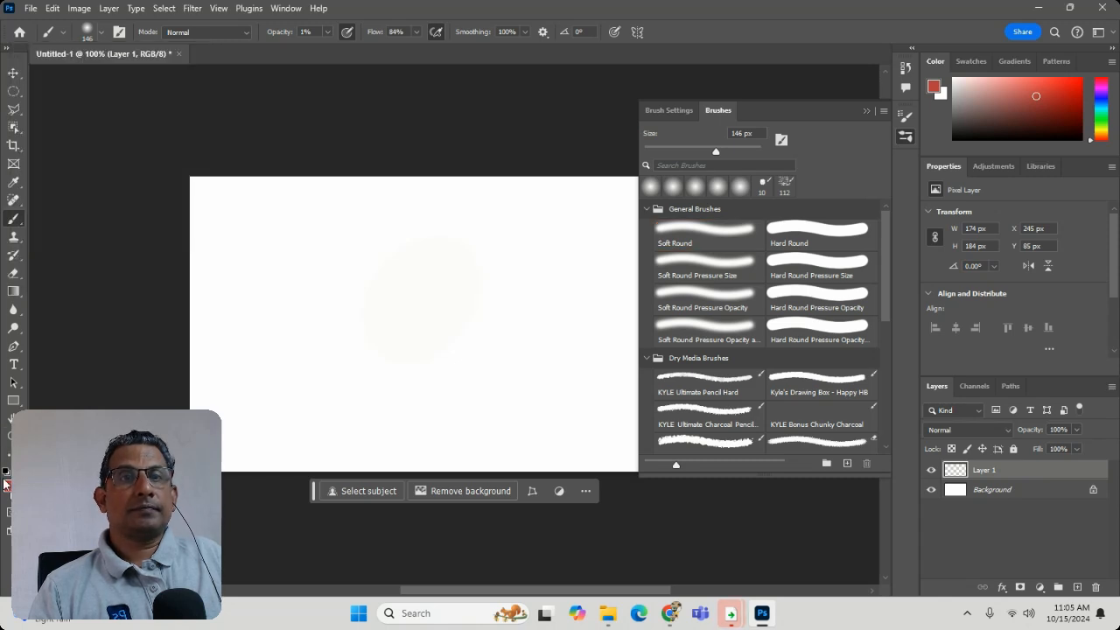
pyautogui.click(7, 486)
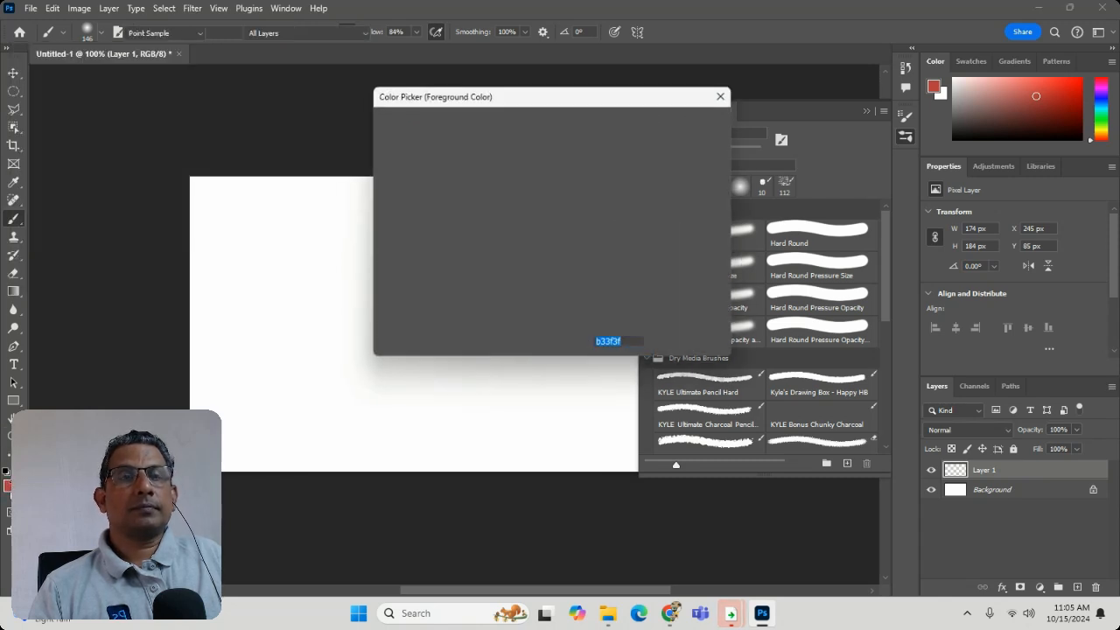
pyautogui.click(172, 145)
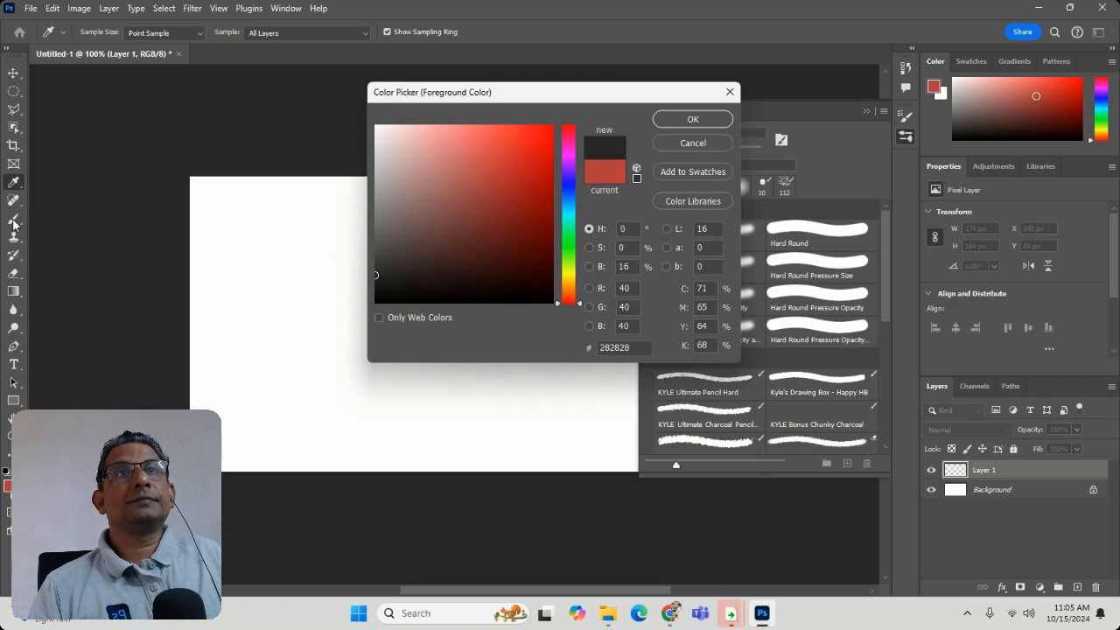
pyautogui.click(714, 145)
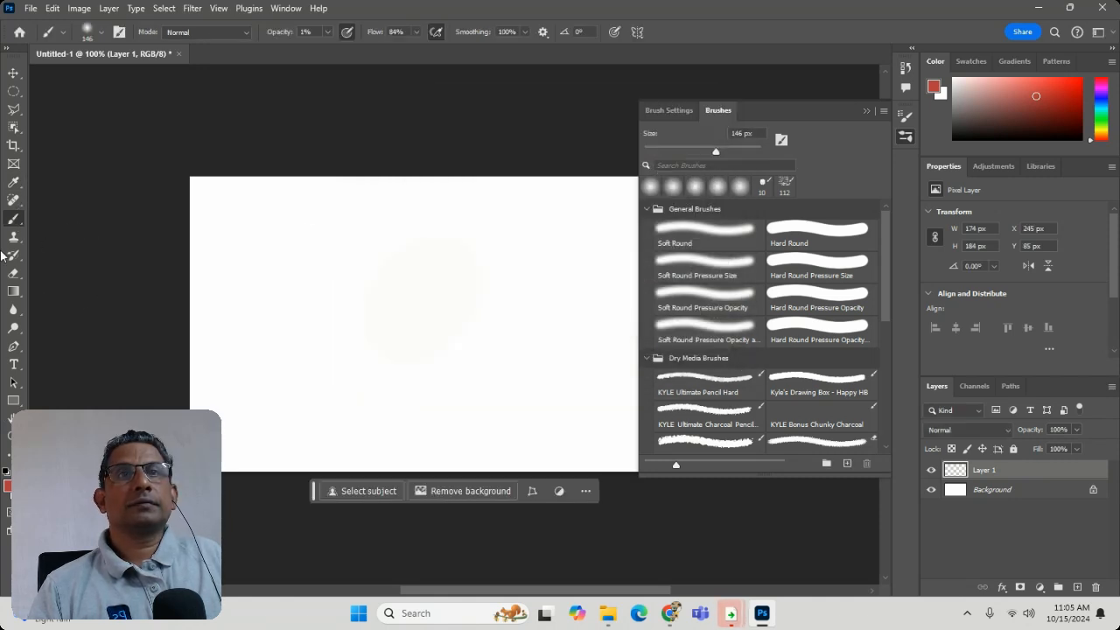
# - Set the brush opacity to 100% and paint a wavy soft red stroke across the canvas
pyautogui.click(326, 33)
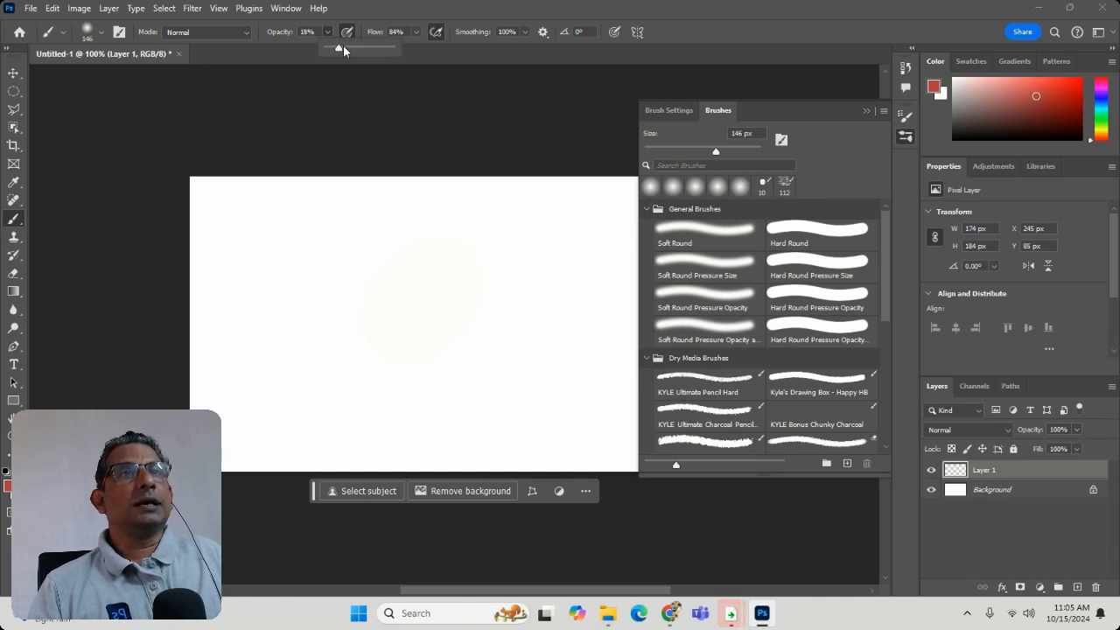
pyautogui.moveTo(343, 49); pyautogui.dragTo(409, 50)
pyautogui.moveTo(263, 254)
pyautogui.mouseDown()
pyautogui.moveTo(305, 288)
pyautogui.moveTo(335, 340)
pyautogui.moveTo(398, 325)
pyautogui.mouseUp()
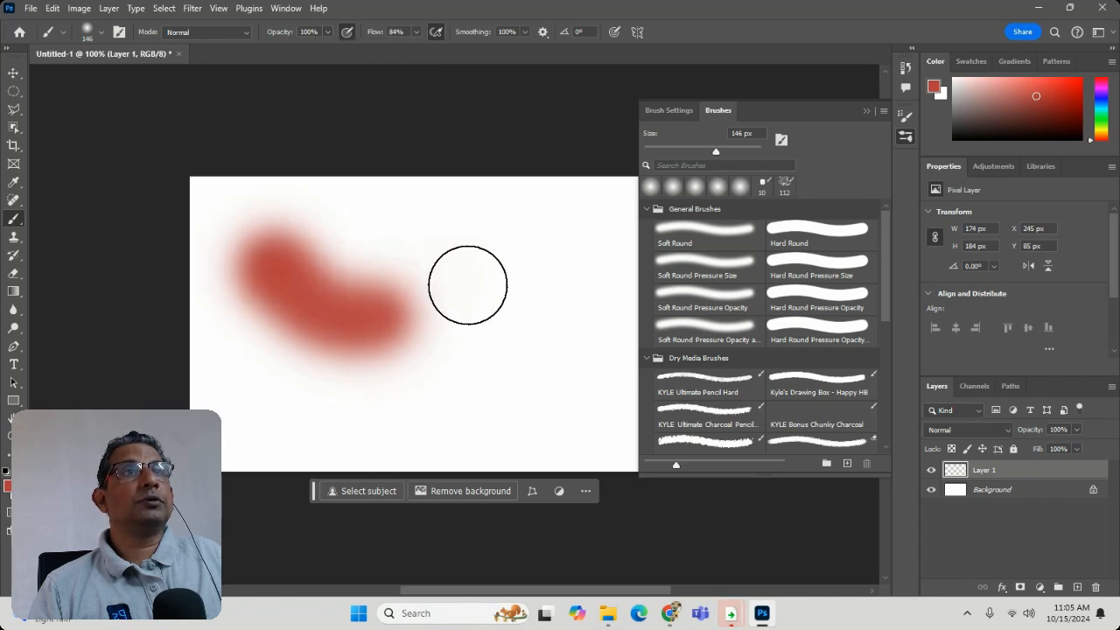
pyautogui.moveTo(467, 285)
pyautogui.mouseDown()
pyautogui.moveTo(502, 274)
pyautogui.moveTo(540, 310)
pyautogui.mouseUp()
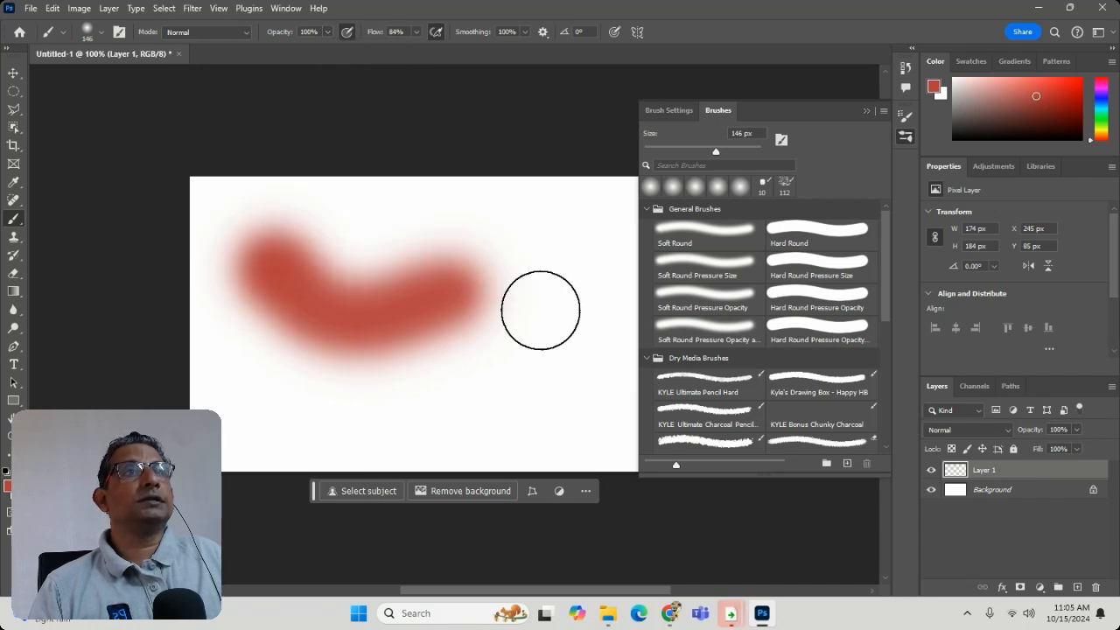
# - Set the brush flow to 100% and paint over the soft stroke with the Hard Round brush
pyautogui.click(418, 32)
pyautogui.moveTo(415, 49); pyautogui.dragTo(479, 55)
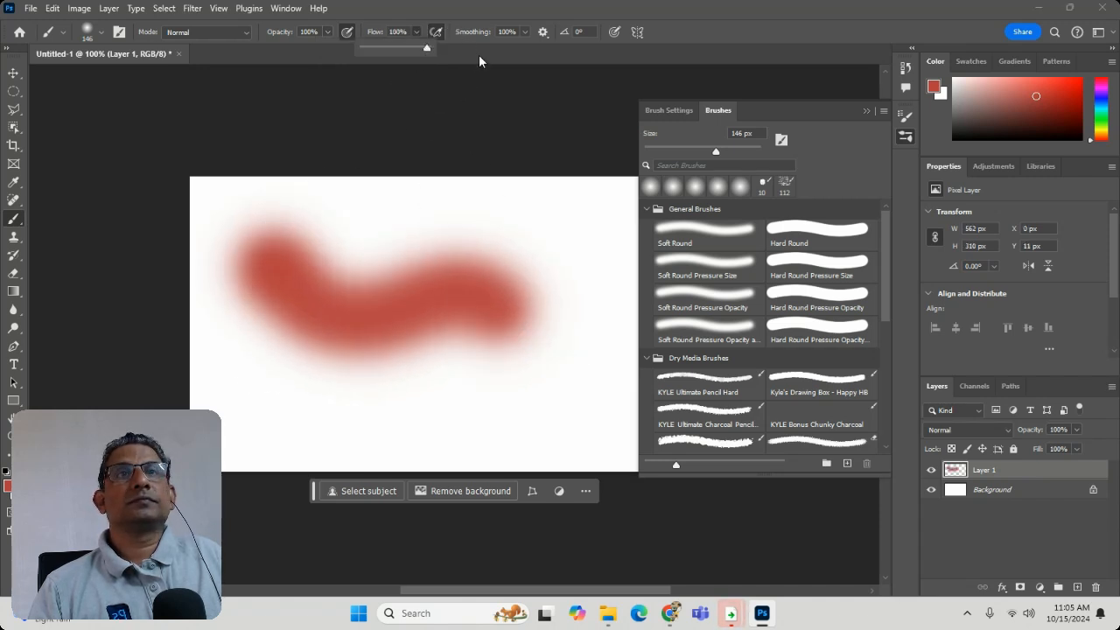
pyautogui.click(95, 37)
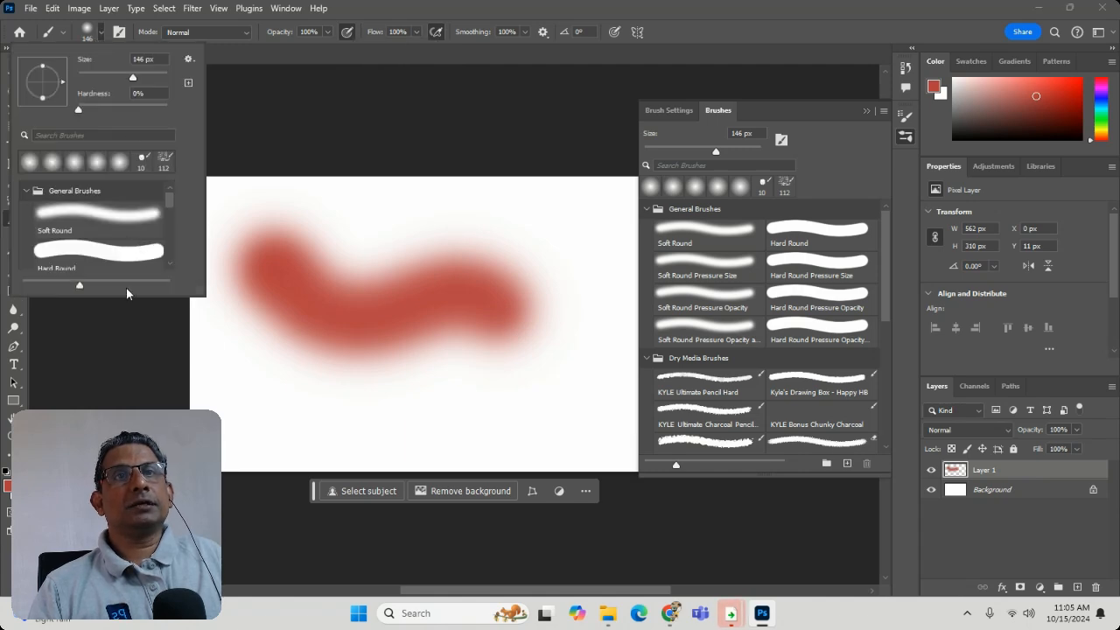
pyautogui.click(98, 252)
pyautogui.moveTo(557, 242); pyautogui.dragTo(540, 283)
pyautogui.moveTo(429, 407)
pyautogui.mouseDown()
pyautogui.moveTo(280, 440)
pyautogui.moveTo(301, 247)
pyautogui.moveTo(334, 235)
pyautogui.moveTo(537, 366)
pyautogui.mouseUp()
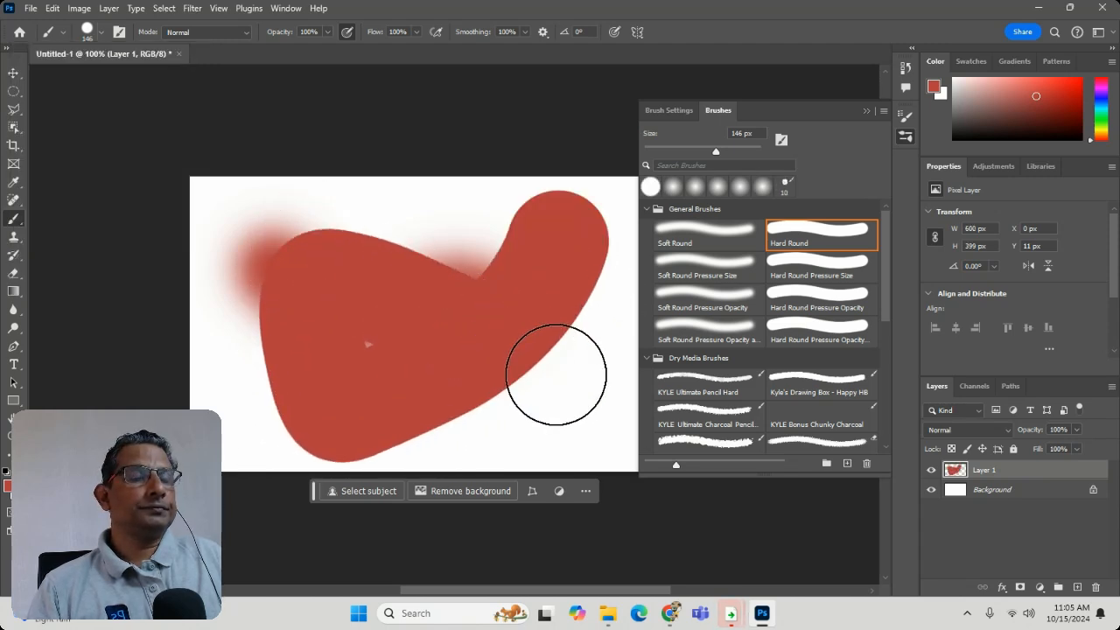
# - Undo the soft and hard red strokes, and paint a curved stroke with the brush at 32 px and 17% hardness
pyautogui.hotkey('ctrl', 'z')
pyautogui.hotkey('ctrl', 'z')
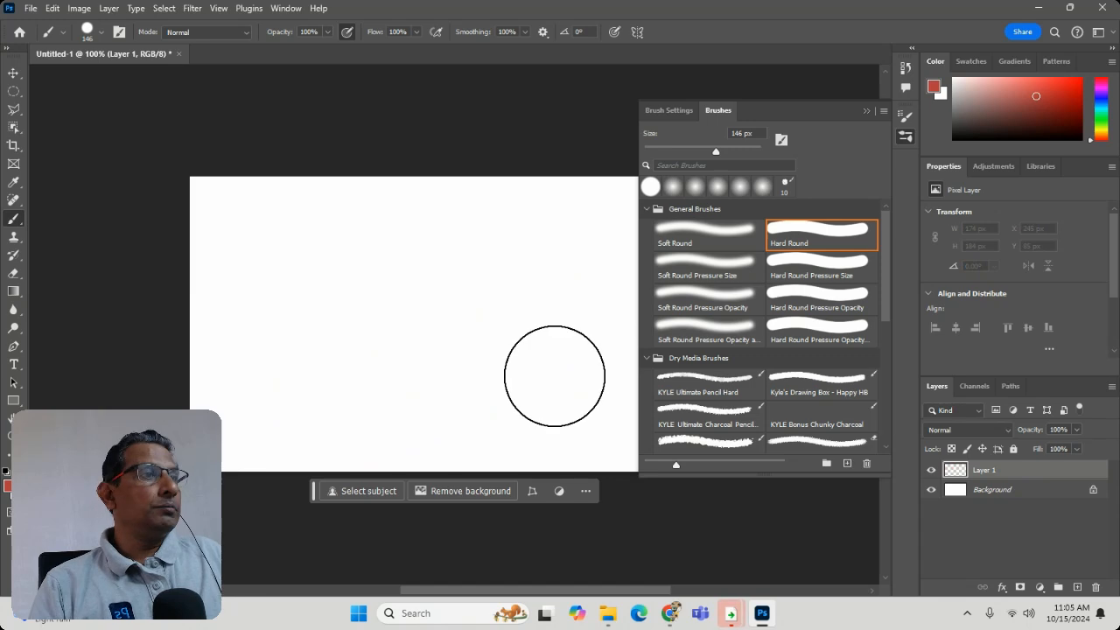
pyautogui.click(86, 35)
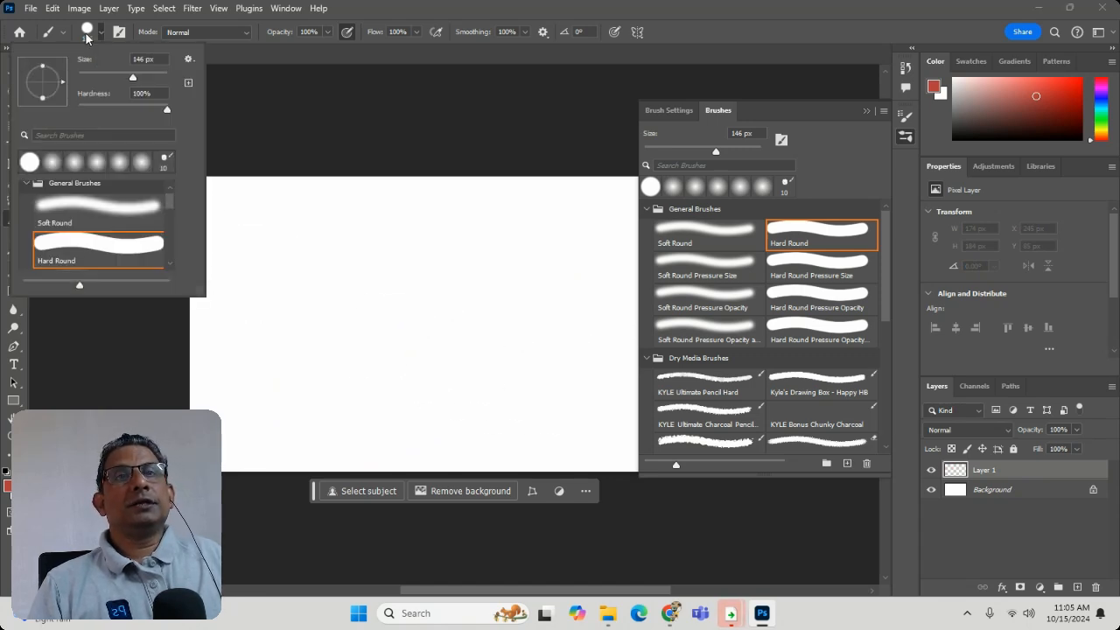
pyautogui.moveTo(130, 73); pyautogui.dragTo(111, 78)
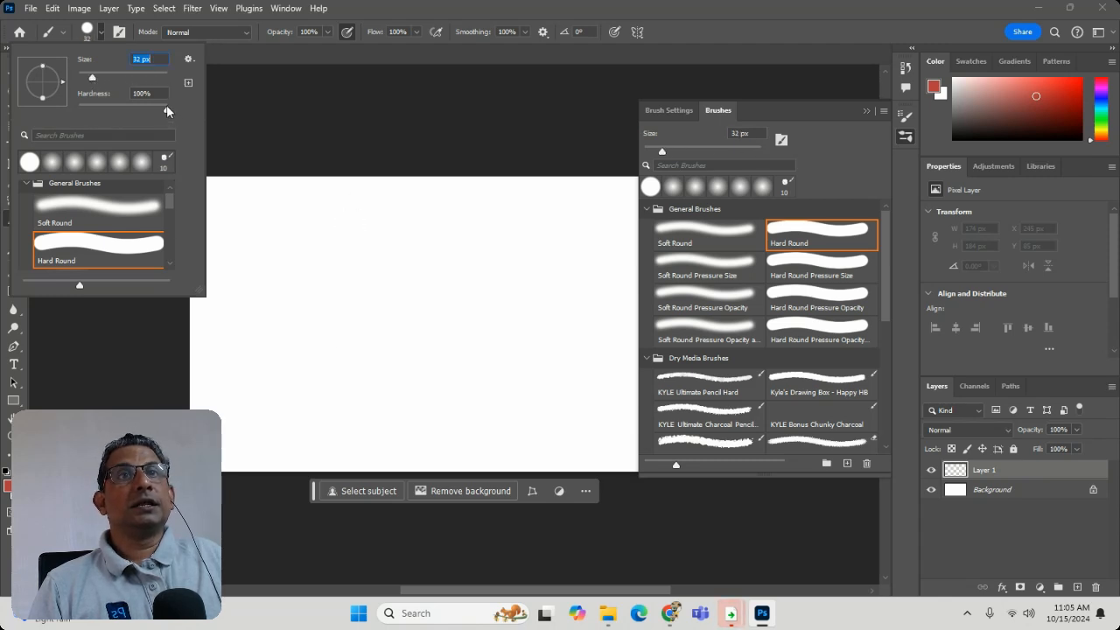
pyautogui.moveTo(167, 109); pyautogui.dragTo(117, 112)
pyautogui.moveTo(315, 229)
pyautogui.mouseDown()
pyautogui.moveTo(270, 331)
pyautogui.moveTo(298, 354)
pyautogui.moveTo(403, 333)
pyautogui.moveTo(412, 368)
pyautogui.mouseUp()
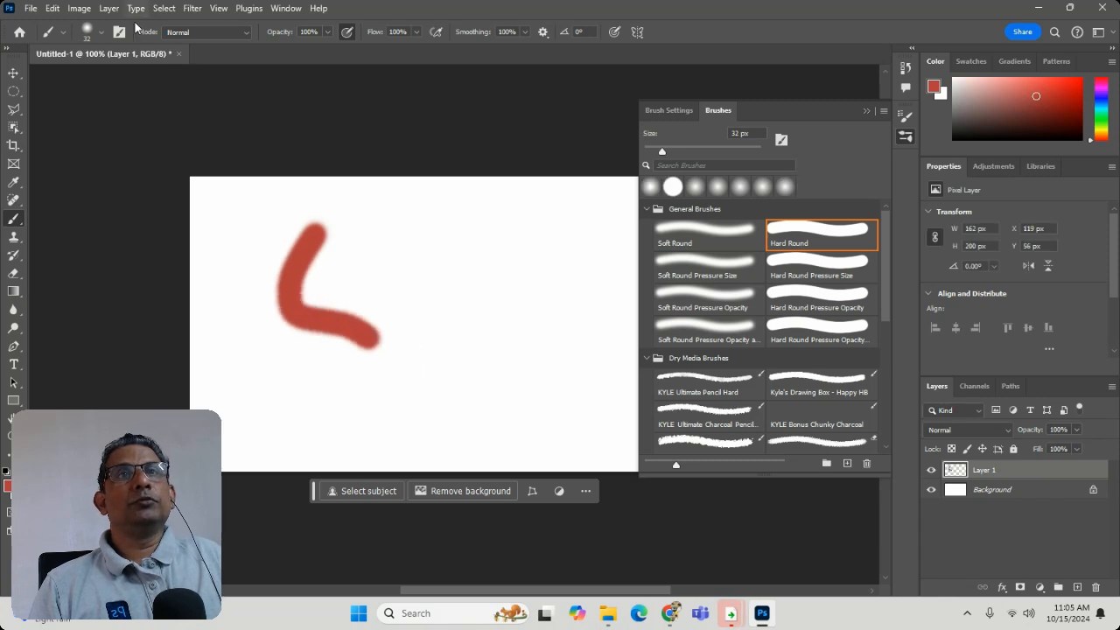
# - Set the brush hardness to 94% and paint a second curved stroke beside the soft-edged one
pyautogui.click(90, 33)
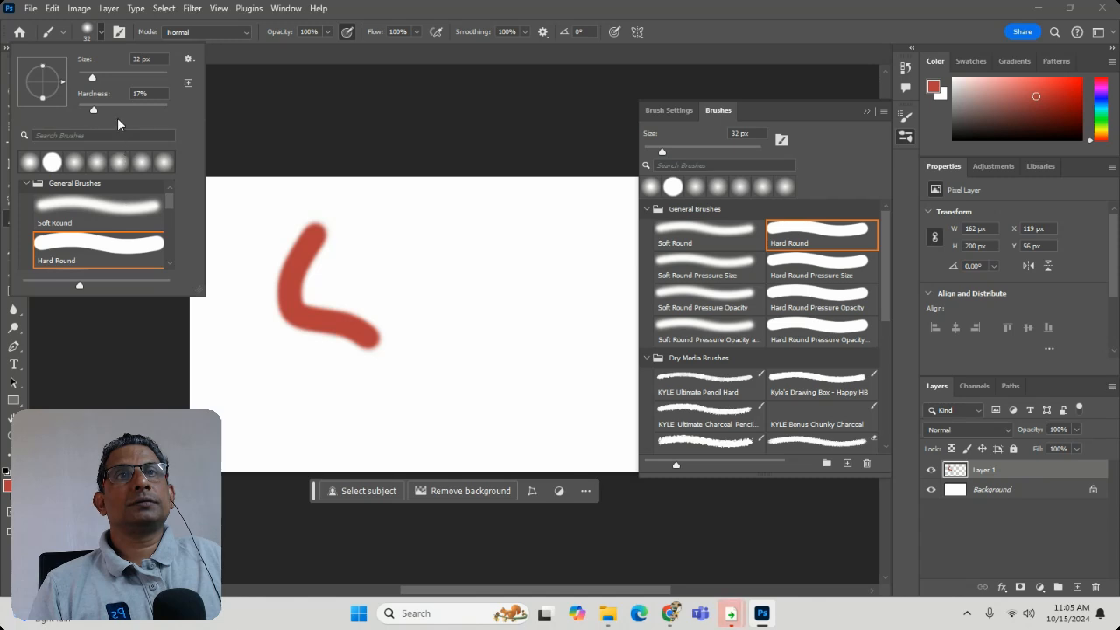
pyautogui.moveTo(117, 117)
pyautogui.mouseDown()
pyautogui.moveTo(98, 115)
pyautogui.moveTo(161, 109)
pyautogui.mouseUp()
pyautogui.moveTo(506, 224)
pyautogui.mouseDown()
pyautogui.moveTo(483, 271)
pyautogui.moveTo(411, 344)
pyautogui.moveTo(434, 368)
pyautogui.moveTo(540, 348)
pyautogui.mouseUp()
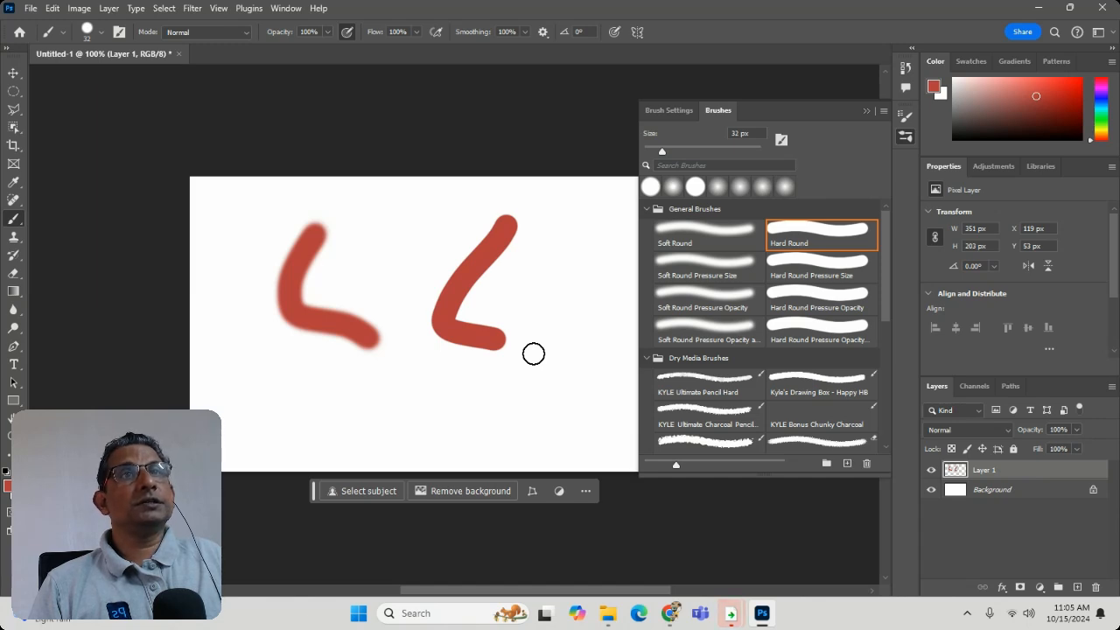
# - Paint a faint stroke at 15% brush opacity and another between the existing strokes at 100% opacity
pyautogui.click(327, 34)
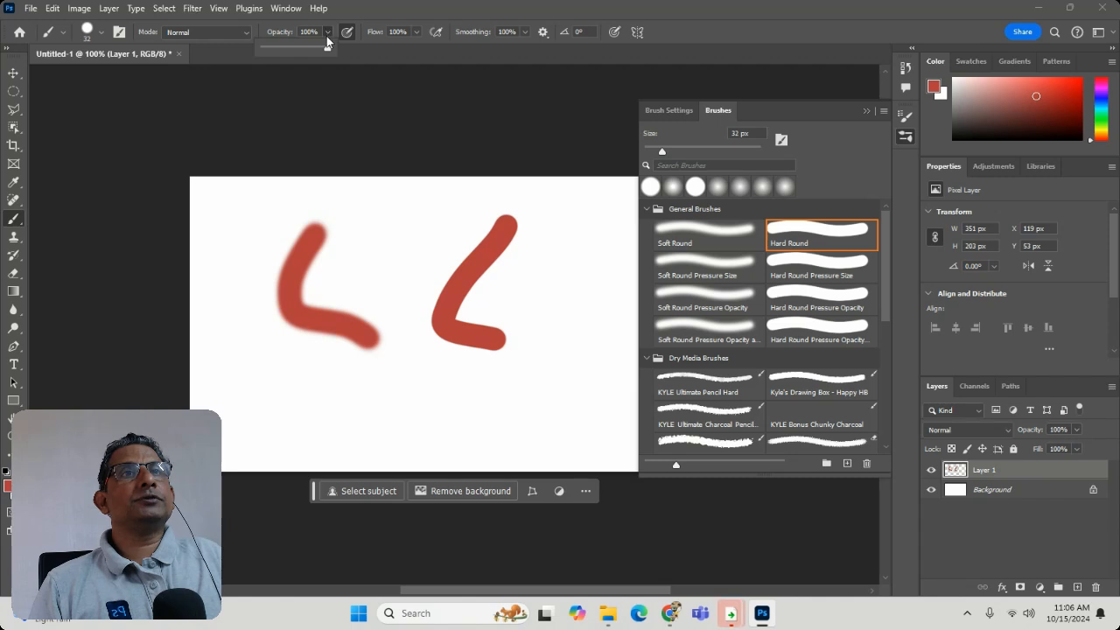
pyautogui.moveTo(327, 46); pyautogui.dragTo(272, 54)
pyautogui.moveTo(573, 207)
pyautogui.mouseDown()
pyautogui.moveTo(506, 291)
pyautogui.moveTo(589, 282)
pyautogui.mouseUp()
pyautogui.click(329, 32)
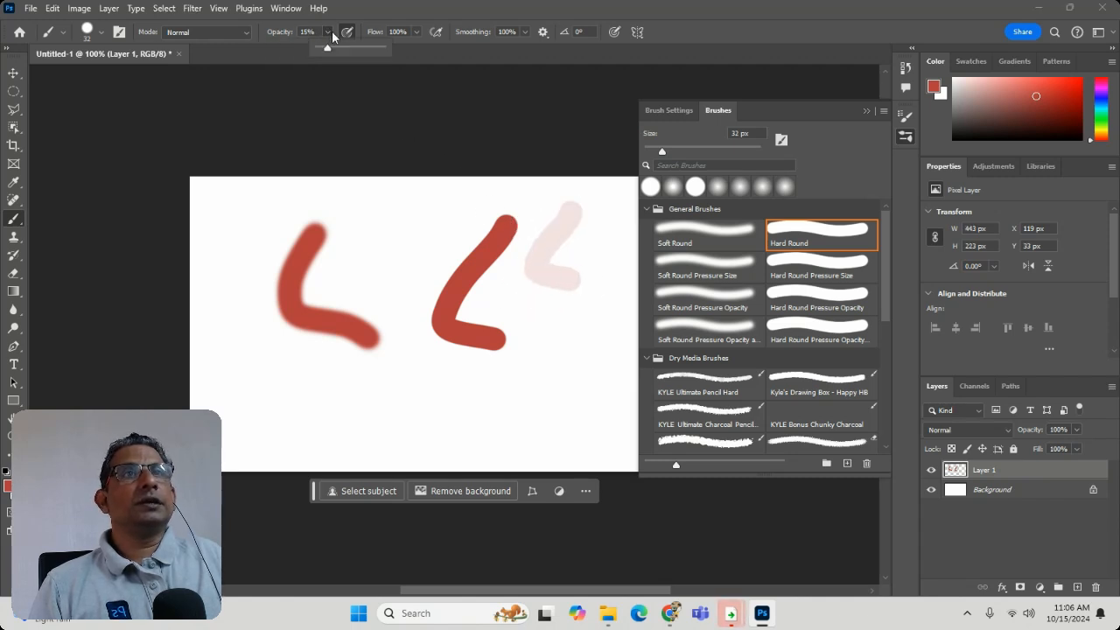
pyautogui.moveTo(421, 233)
pyautogui.mouseDown()
pyautogui.moveTo(371, 329)
pyautogui.moveTo(421, 340)
pyautogui.mouseUp()
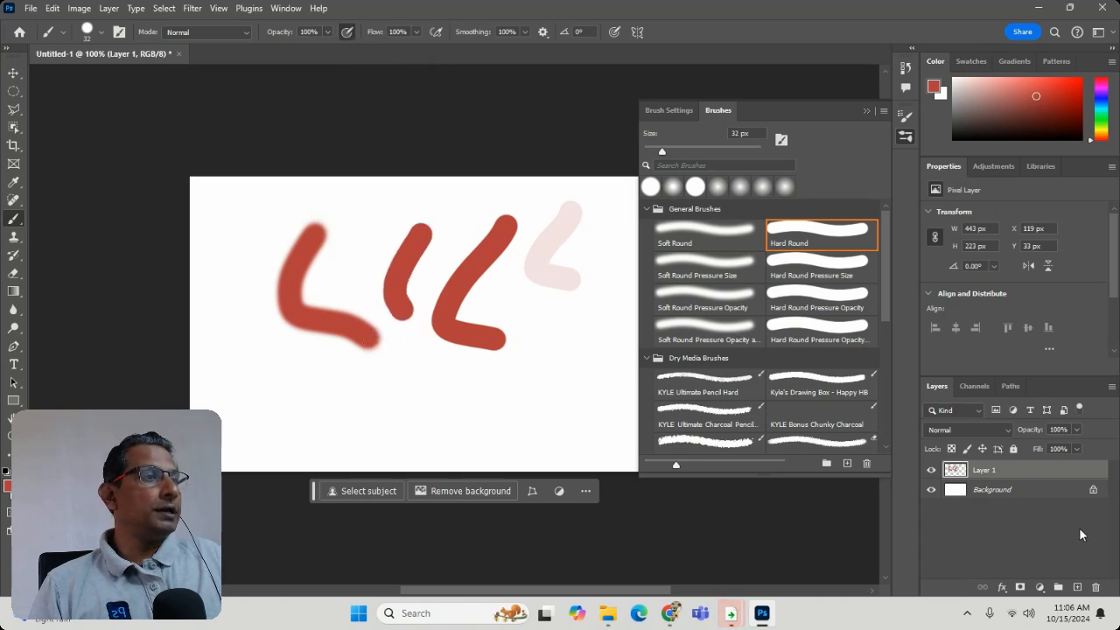
# - Delete Layer 1 with its test strokes and add a new empty layer
pyautogui.click(1094, 588)
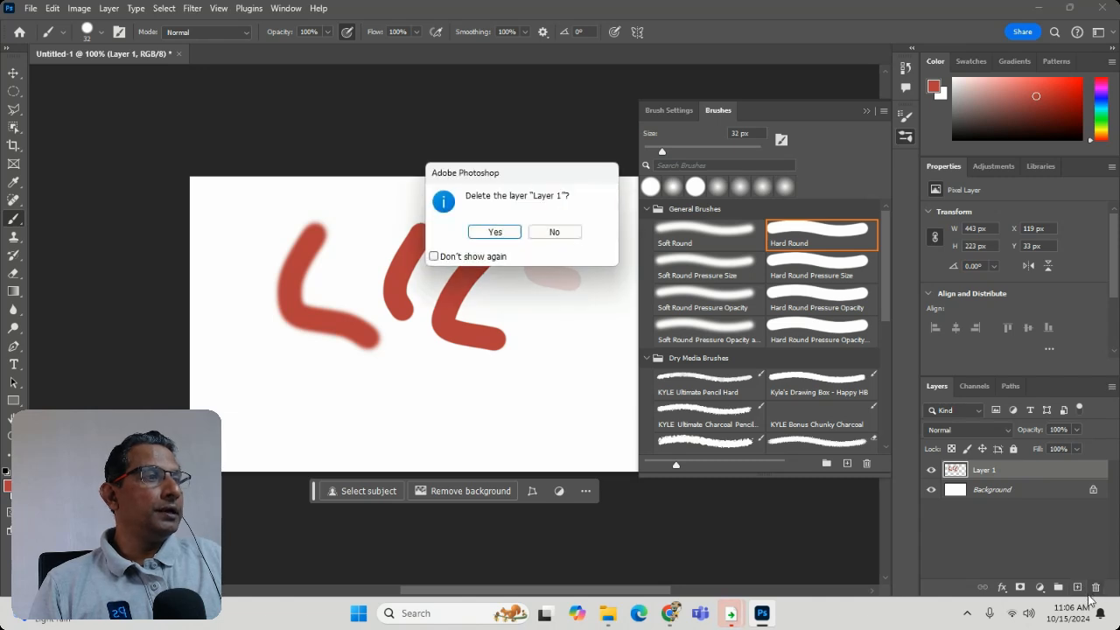
pyautogui.click(513, 231)
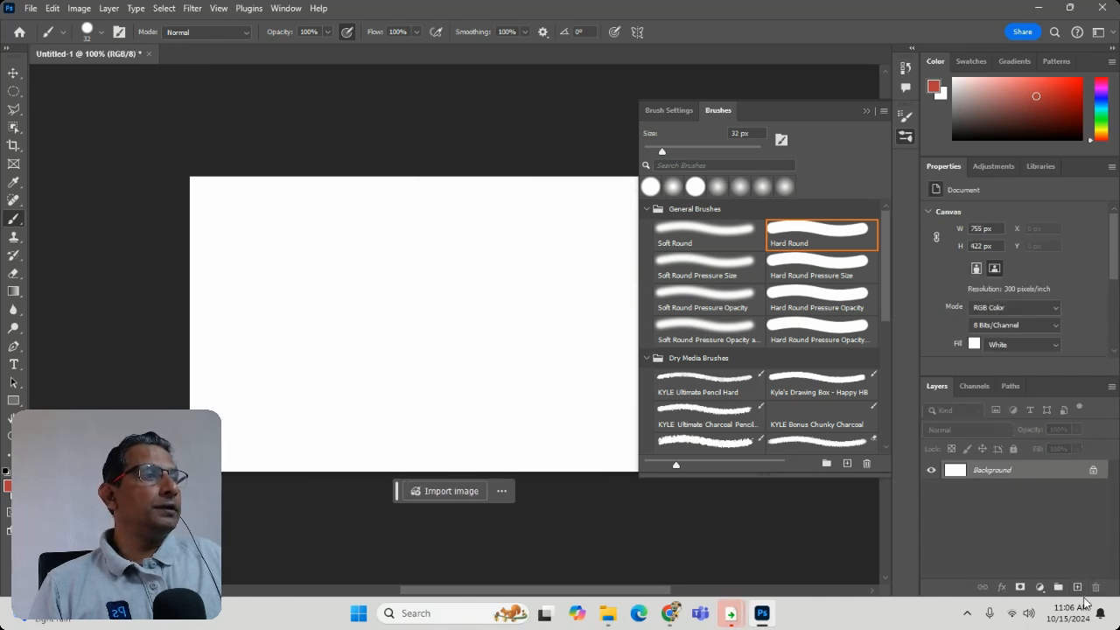
pyautogui.click(1077, 587)
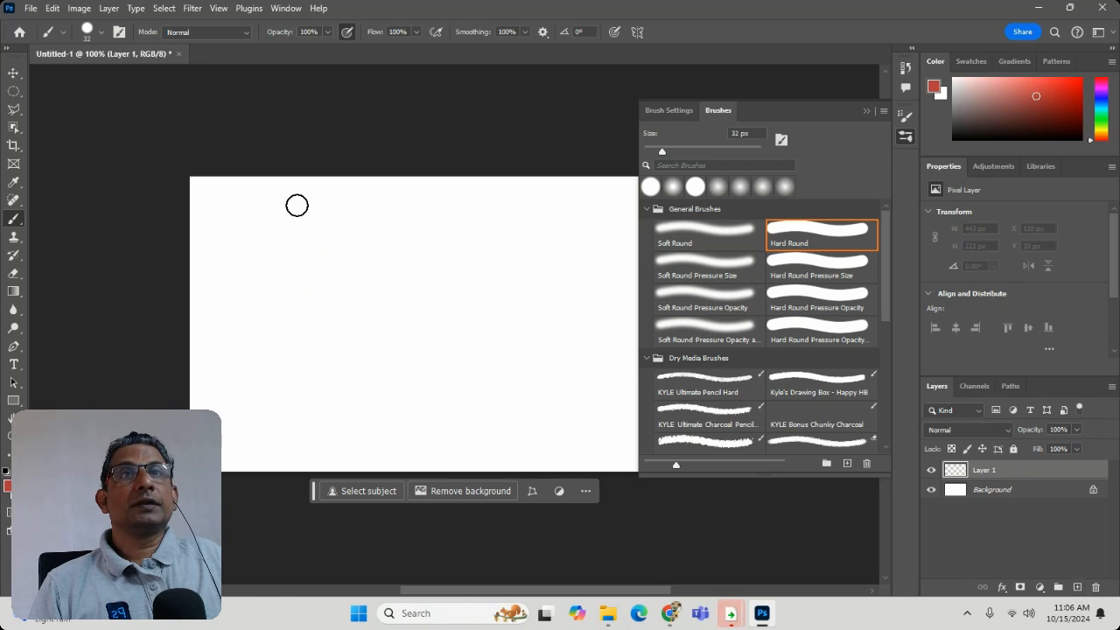
# - Set the Hard Round brush to 45 px and paint two curved red strokes, raising the hardness to about 99% for the second
pyautogui.click(87, 34)
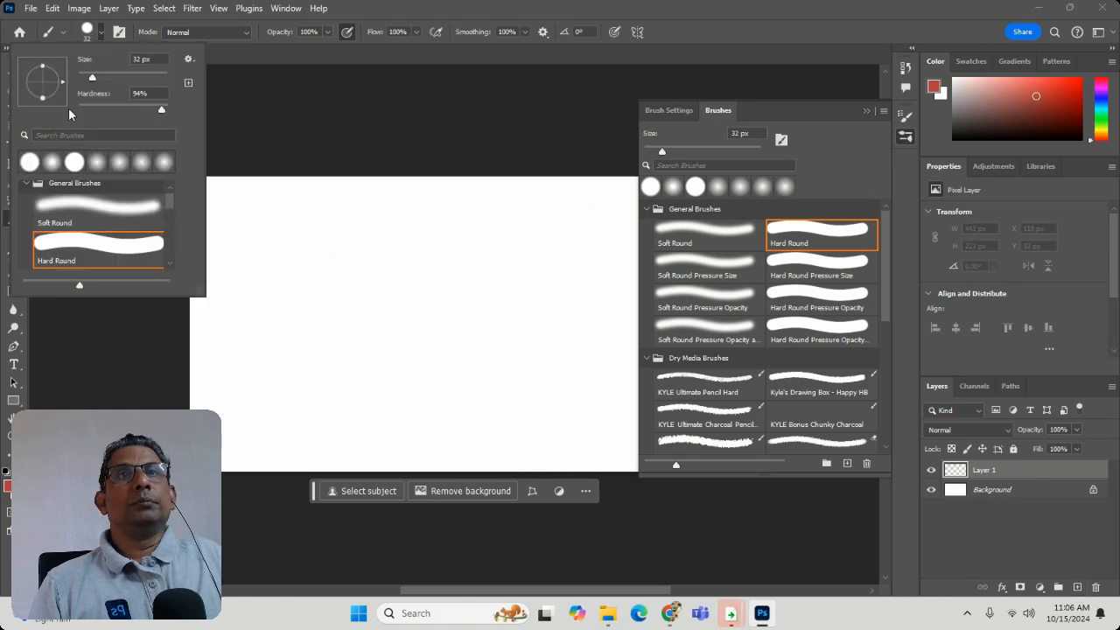
pyautogui.moveTo(92, 77); pyautogui.dragTo(97, 81)
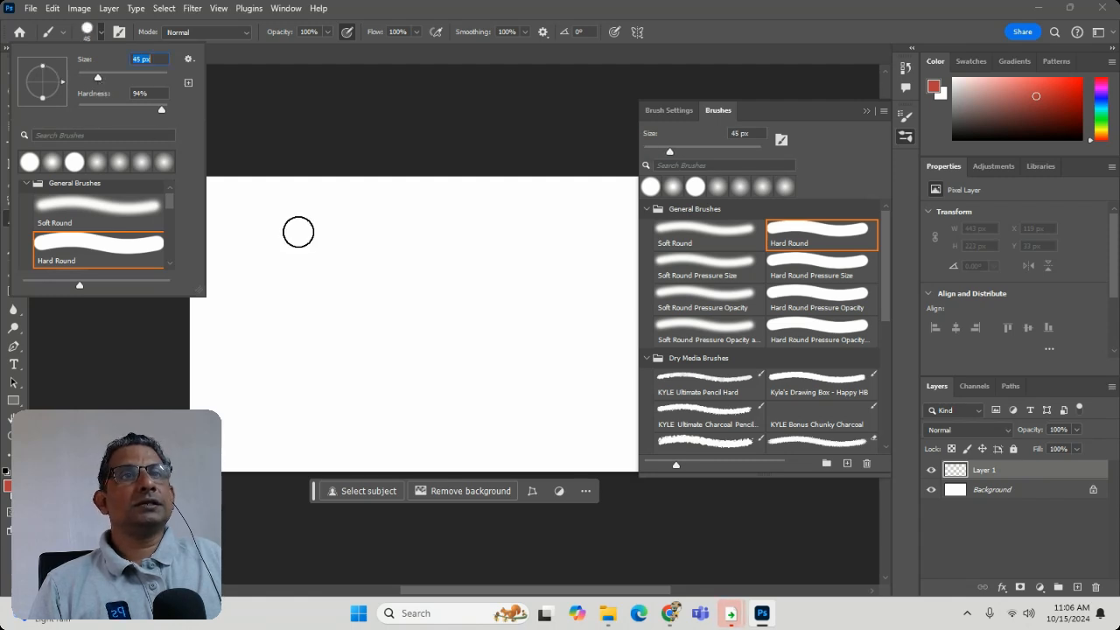
pyautogui.moveTo(298, 230); pyautogui.dragTo(301, 218)
pyautogui.moveTo(236, 323); pyautogui.dragTo(301, 315)
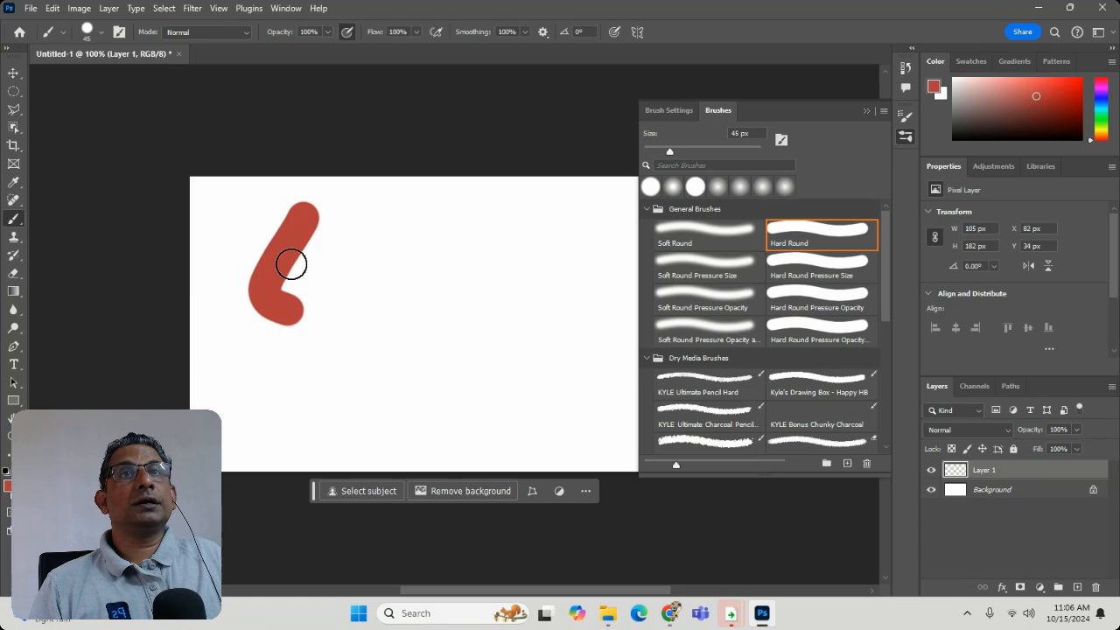
pyautogui.click(89, 31)
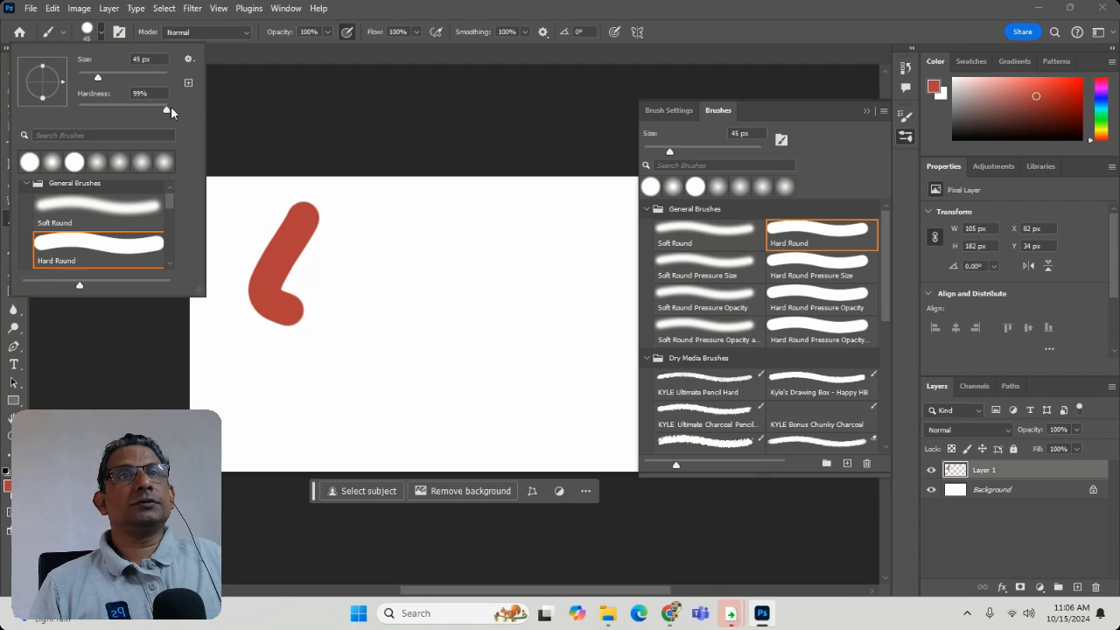
pyautogui.moveTo(425, 219)
pyautogui.mouseDown()
pyautogui.moveTo(352, 257)
pyautogui.moveTo(323, 308)
pyautogui.moveTo(410, 317)
pyautogui.mouseUp()
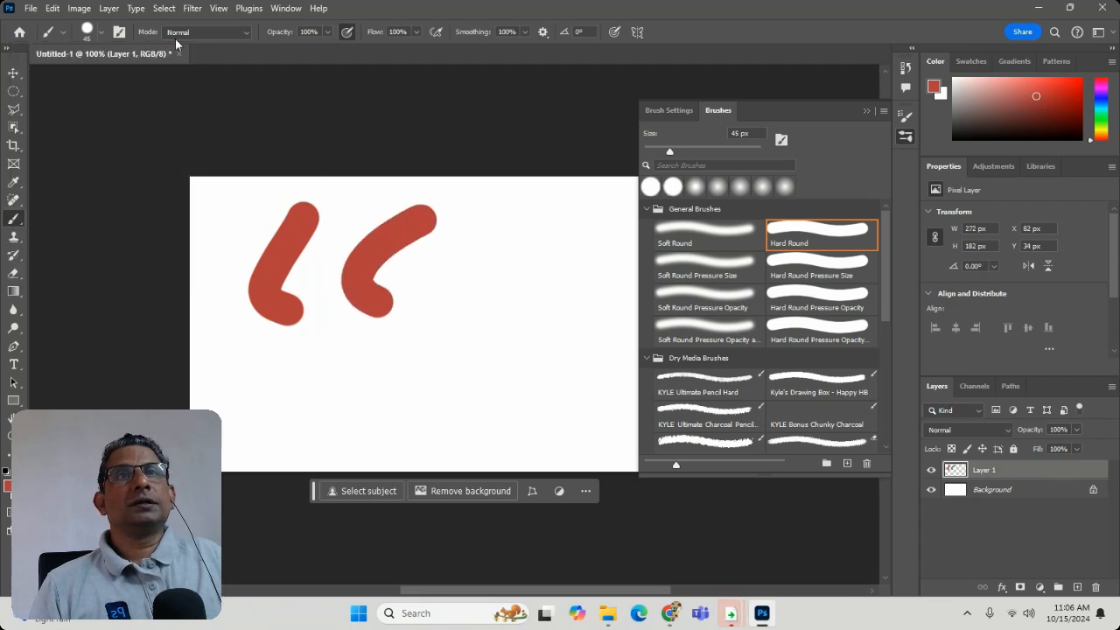
# - Paint a third curved stroke at 17% brush hardness and a faint one beside it at 15% opacity
pyautogui.click(91, 34)
pyautogui.moveTo(150, 106); pyautogui.dragTo(93, 115)
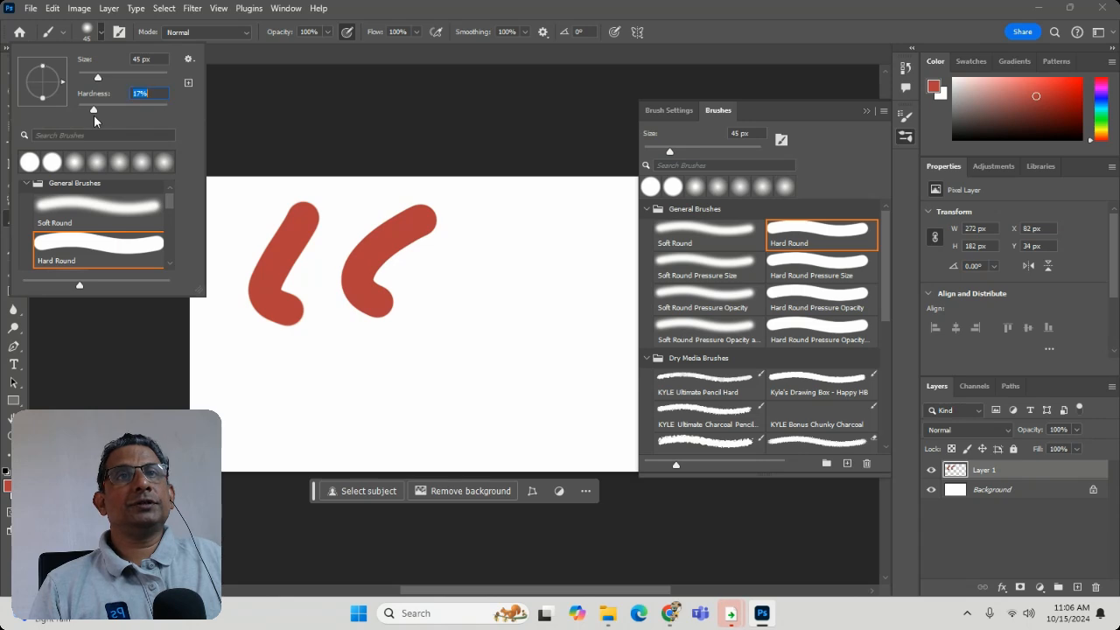
pyautogui.moveTo(528, 215)
pyautogui.mouseDown()
pyautogui.moveTo(404, 289)
pyautogui.moveTo(440, 346)
pyautogui.moveTo(527, 328)
pyautogui.mouseUp()
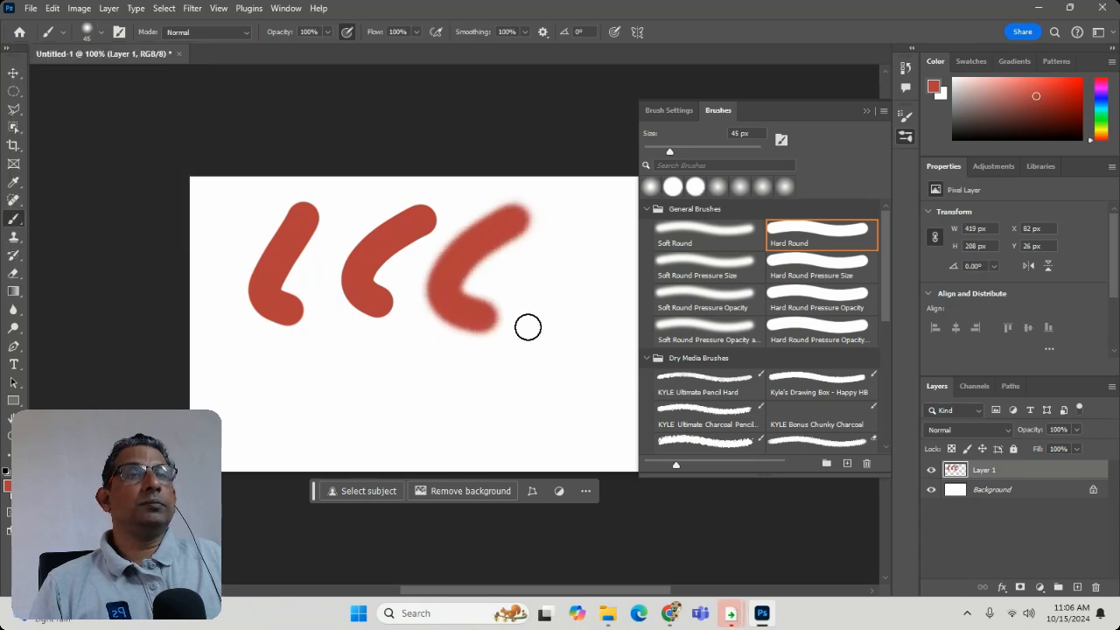
pyautogui.click(328, 32)
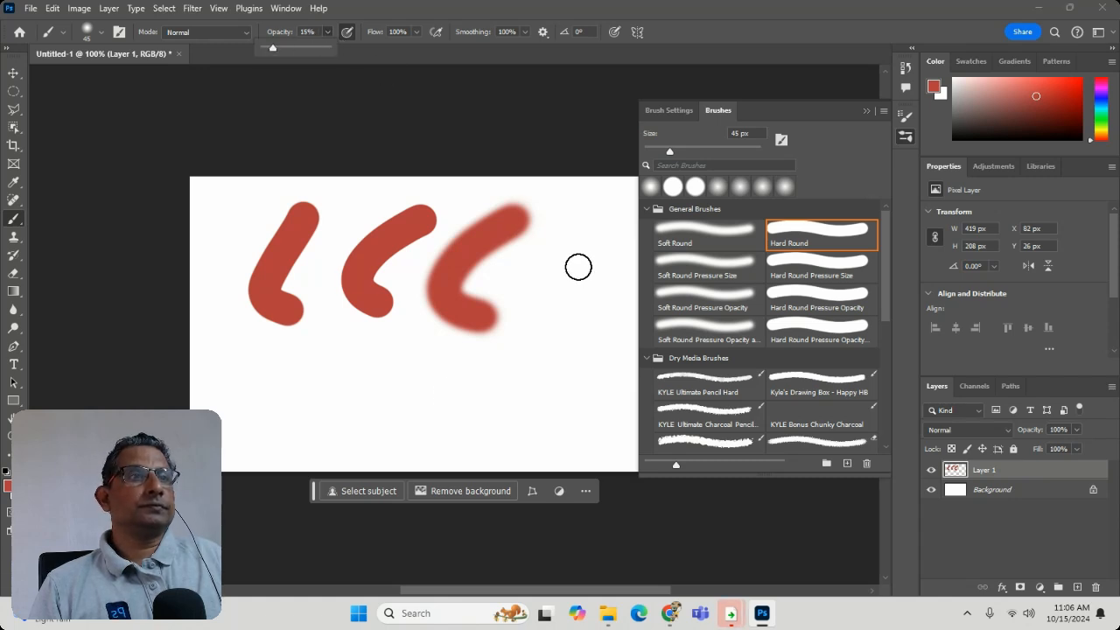
pyautogui.moveTo(577, 258)
pyautogui.mouseDown()
pyautogui.moveTo(478, 417)
pyautogui.moveTo(516, 385)
pyautogui.mouseUp()
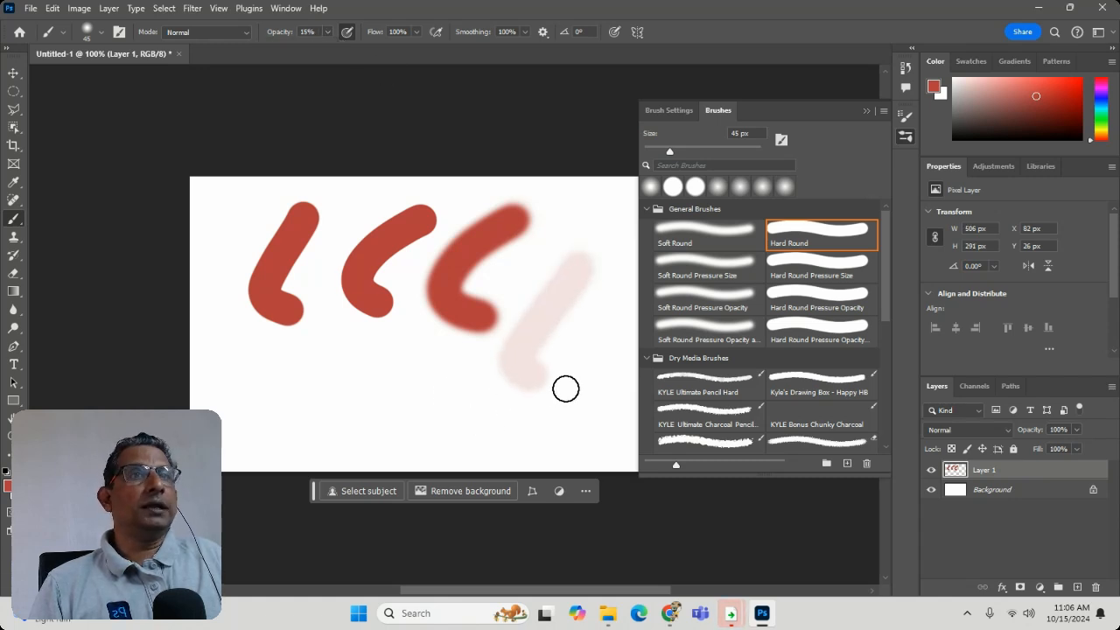
# - Pick a recent round brush with 100% hardness and paint a short faint curved stroke below the first two
pyautogui.click(98, 33)
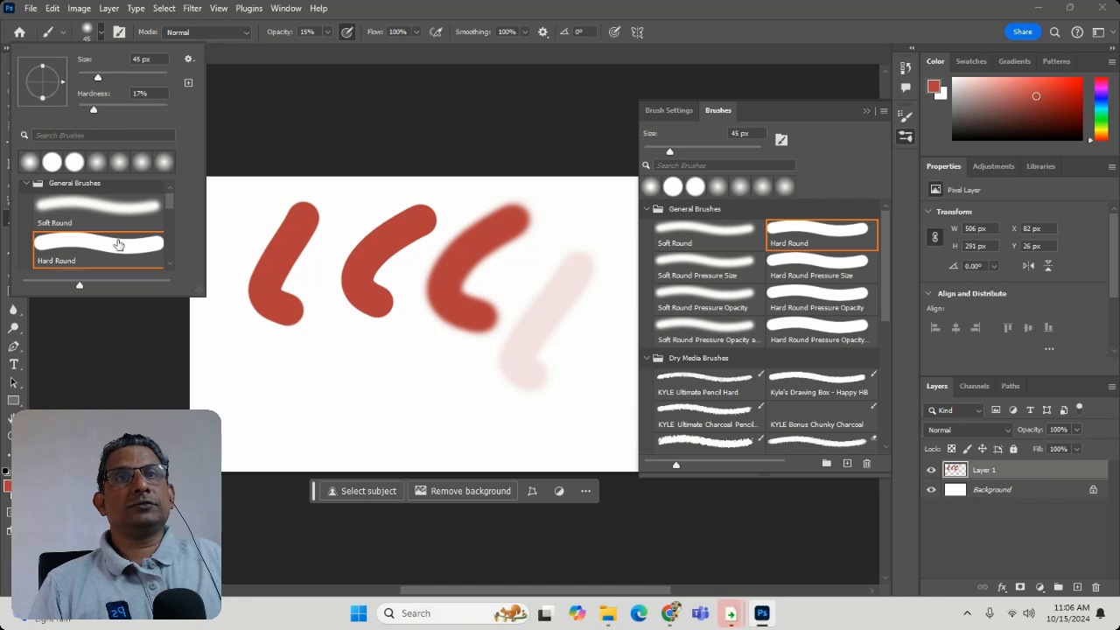
pyautogui.click(69, 170)
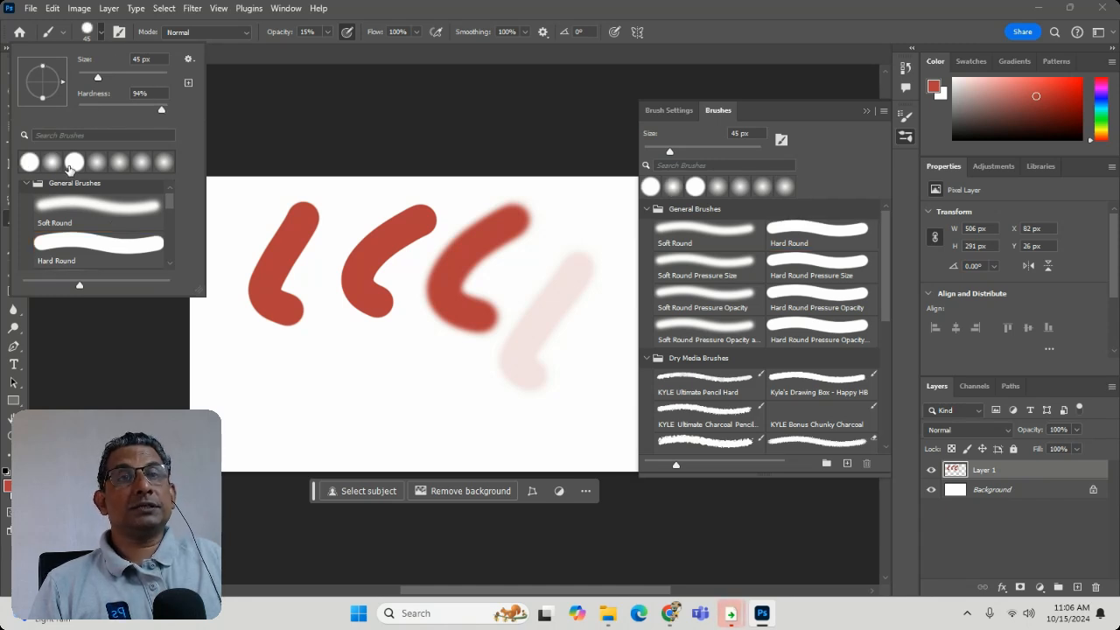
pyautogui.click(118, 167)
pyautogui.click(94, 167)
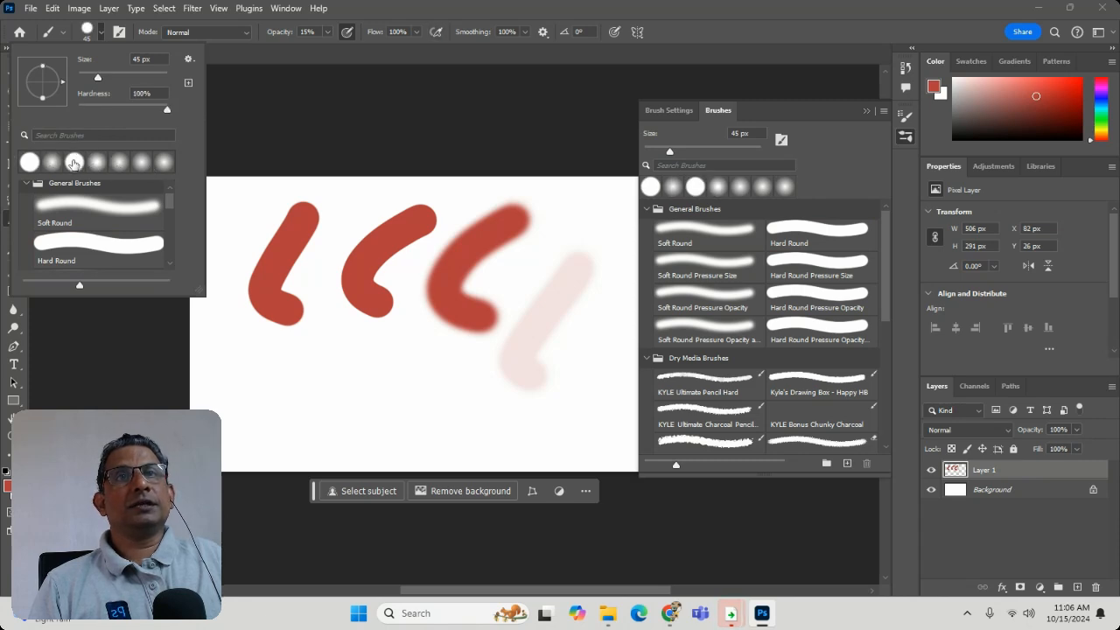
pyautogui.moveTo(329, 374)
pyautogui.mouseDown()
pyautogui.moveTo(292, 436)
pyautogui.moveTo(355, 428)
pyautogui.mouseUp()
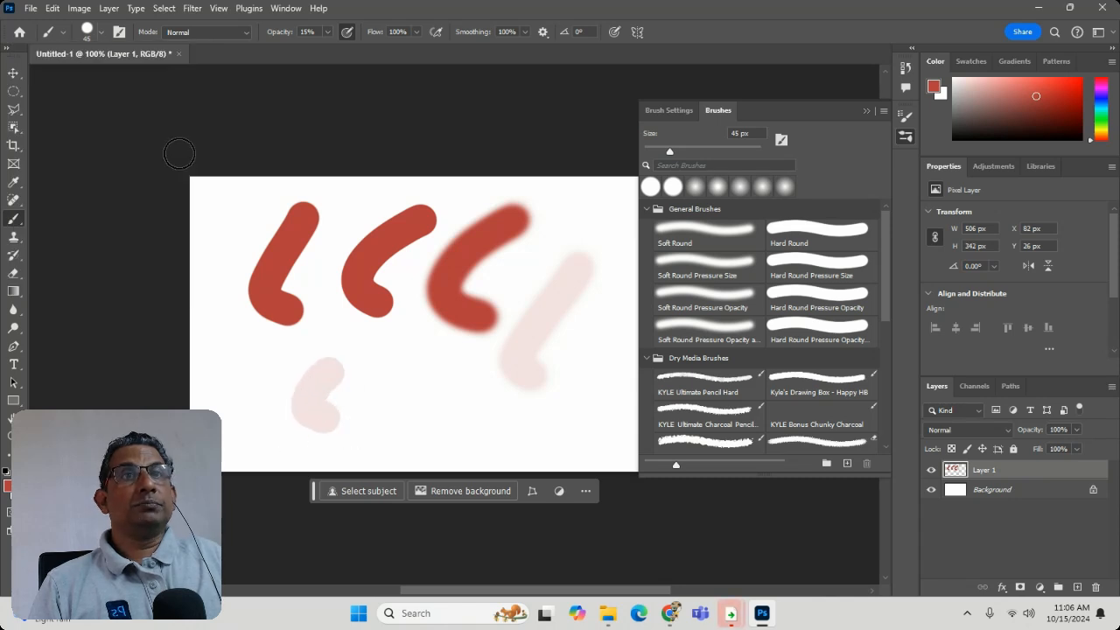
# - Raise the brush opacity to 100%, turn off pressure-controlled opacity and paint a short horizontal red stroke
pyautogui.click(327, 32)
pyautogui.moveTo(329, 44); pyautogui.dragTo(421, 55)
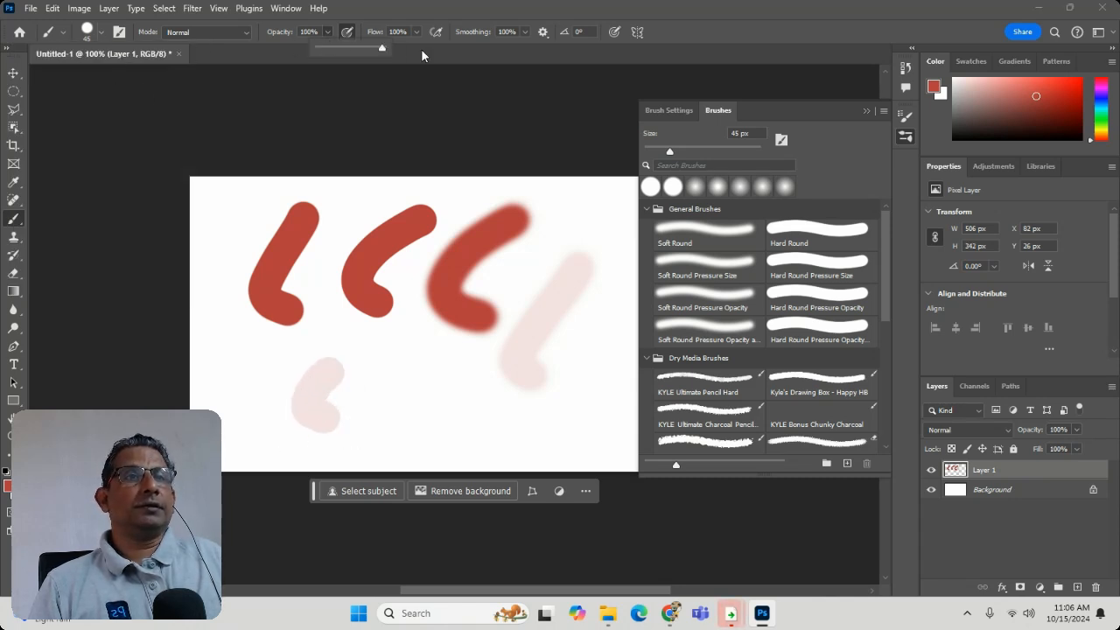
pyautogui.click(93, 32)
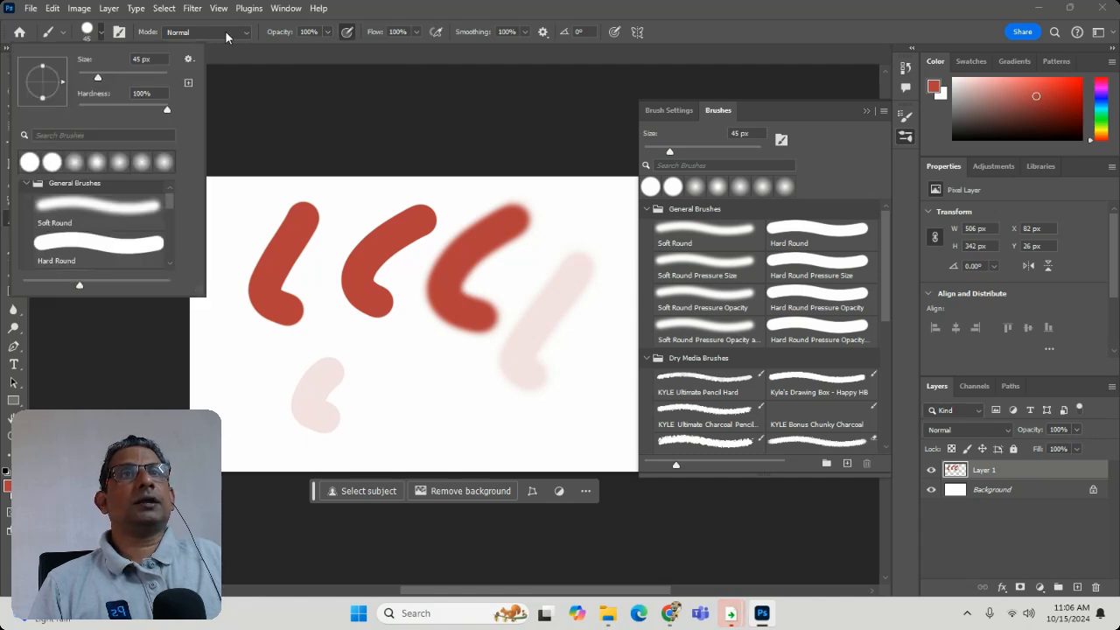
pyautogui.click(350, 34)
pyautogui.moveTo(332, 376); pyautogui.dragTo(458, 378)
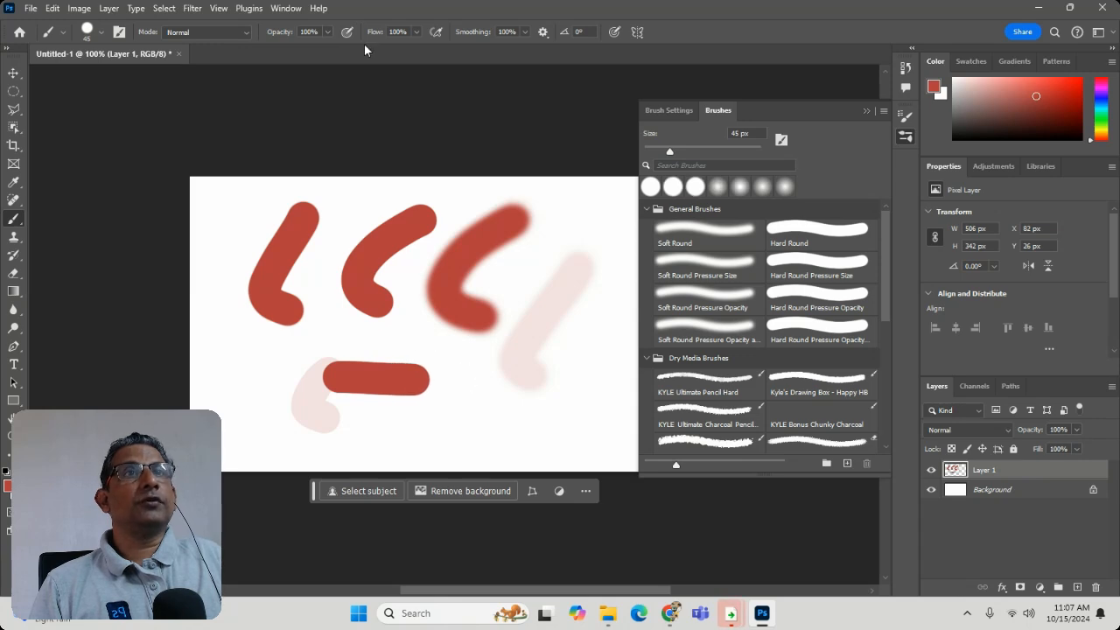
# - Lower the brush flow to 23% and paint four short angled strokes among the existing ones
pyautogui.click(417, 32)
pyautogui.moveTo(415, 49); pyautogui.dragTo(365, 49)
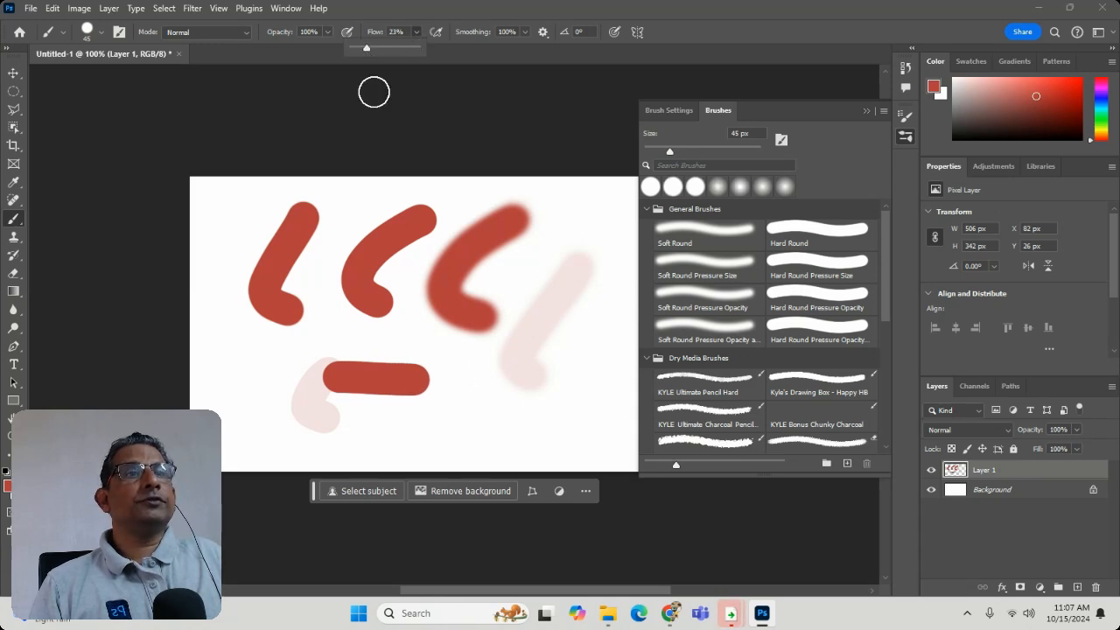
pyautogui.moveTo(458, 357)
pyautogui.mouseDown()
pyautogui.moveTo(444, 434)
pyautogui.moveTo(510, 402)
pyautogui.mouseUp()
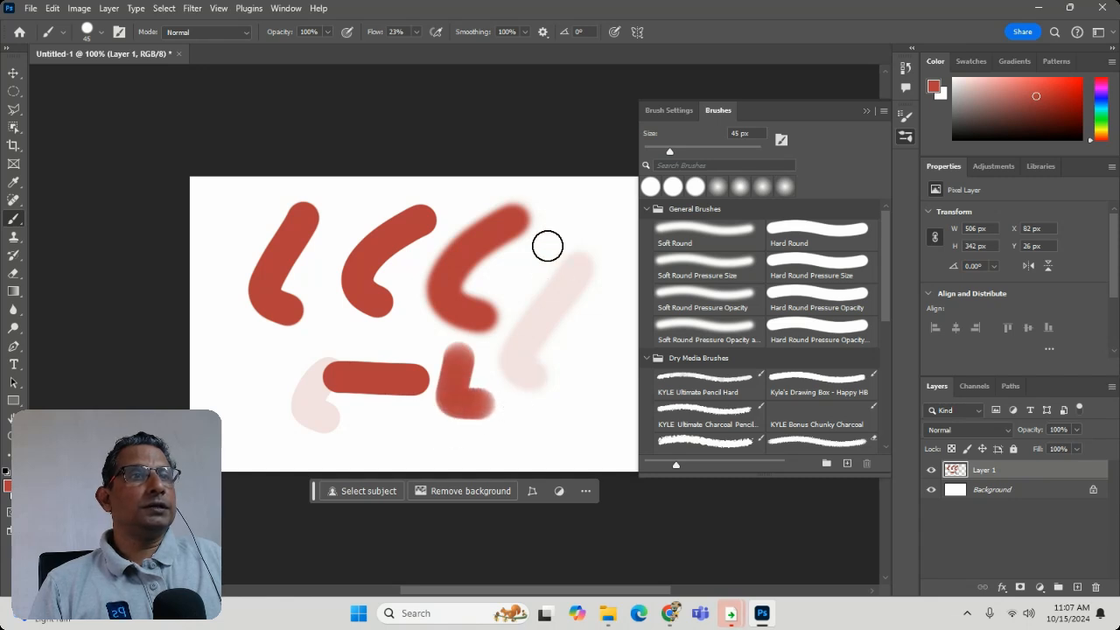
pyautogui.moveTo(548, 245); pyautogui.dragTo(544, 224)
pyautogui.moveTo(481, 291); pyautogui.dragTo(577, 288)
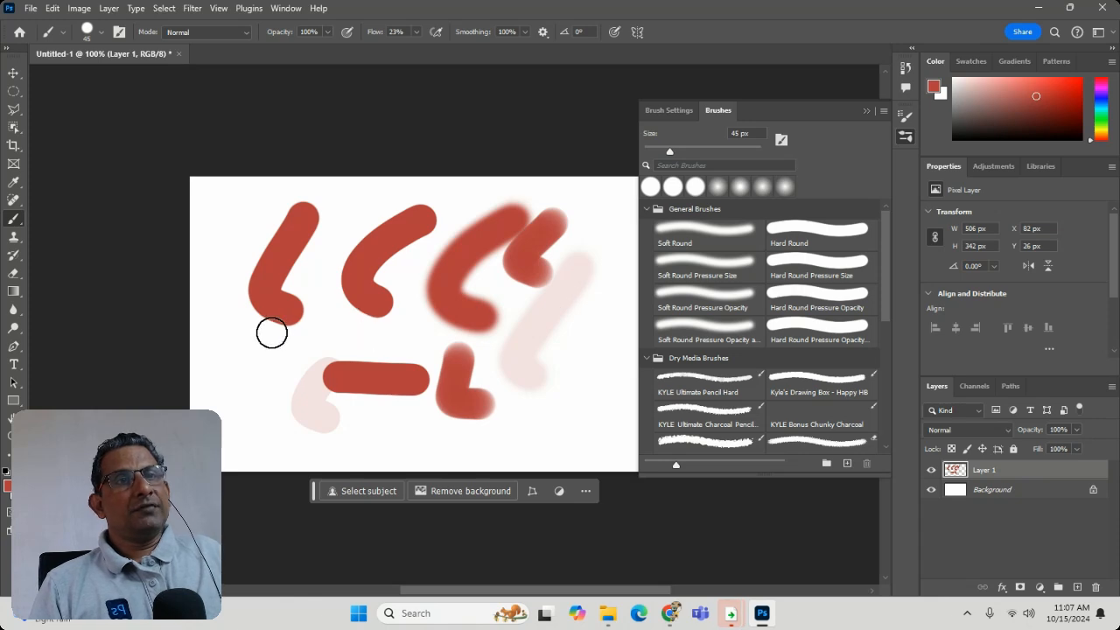
pyautogui.moveTo(327, 313)
pyautogui.mouseDown()
pyautogui.moveTo(289, 366)
pyautogui.moveTo(308, 379)
pyautogui.moveTo(365, 376)
pyautogui.mouseUp()
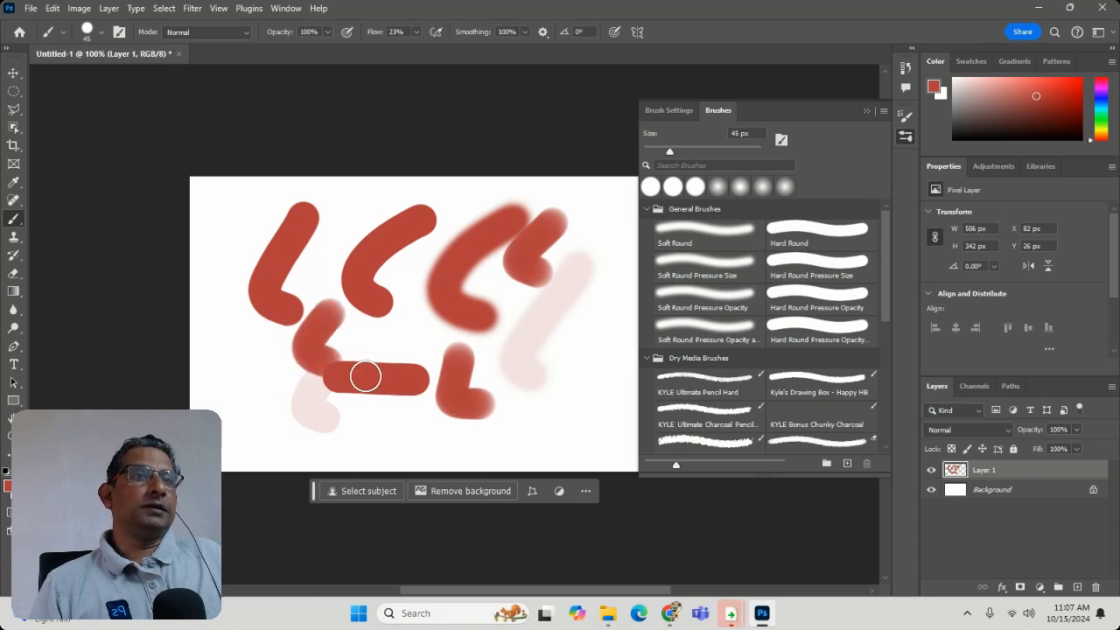
pyautogui.moveTo(355, 194); pyautogui.dragTo(308, 293)
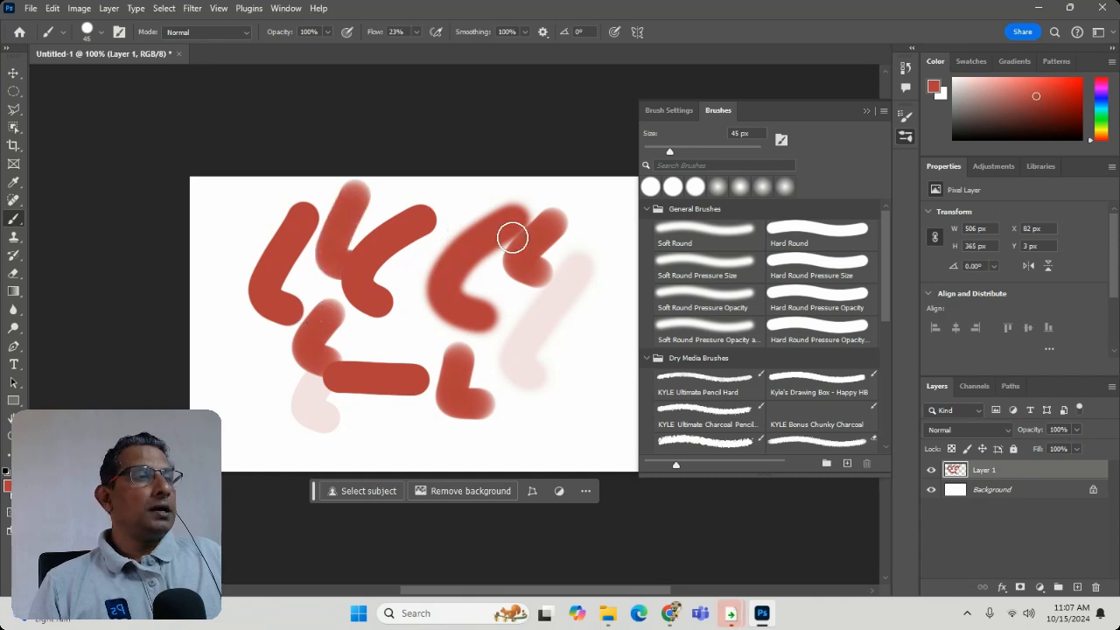
# - Delete Layer 1 and build up a single red dab on the Background with airbrush-style build-up enabled
pyautogui.click(1095, 587)
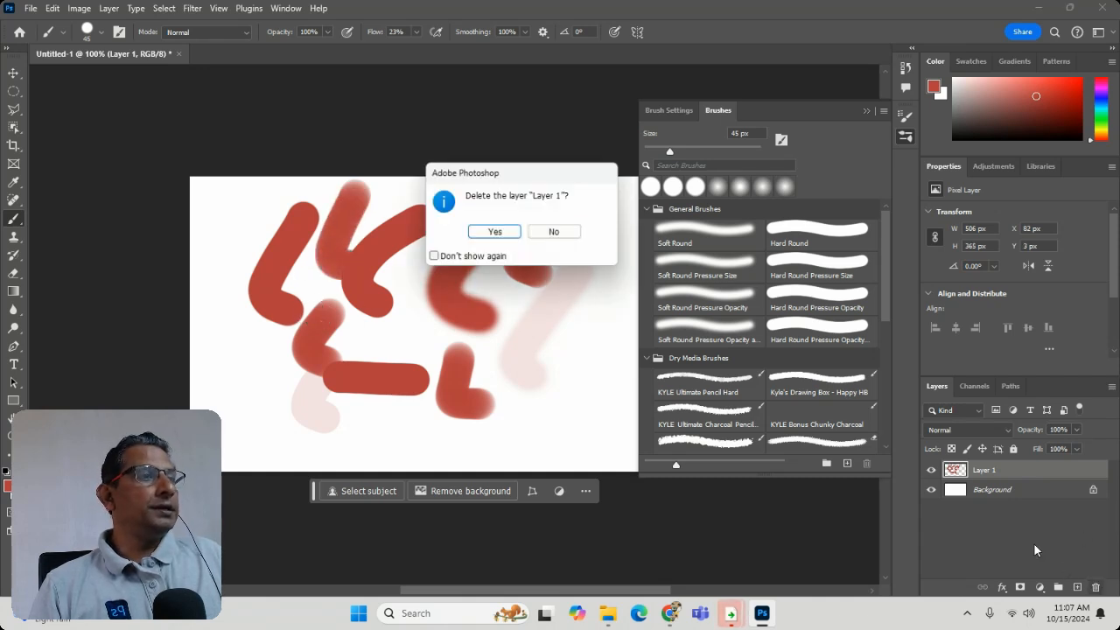
pyautogui.click(489, 230)
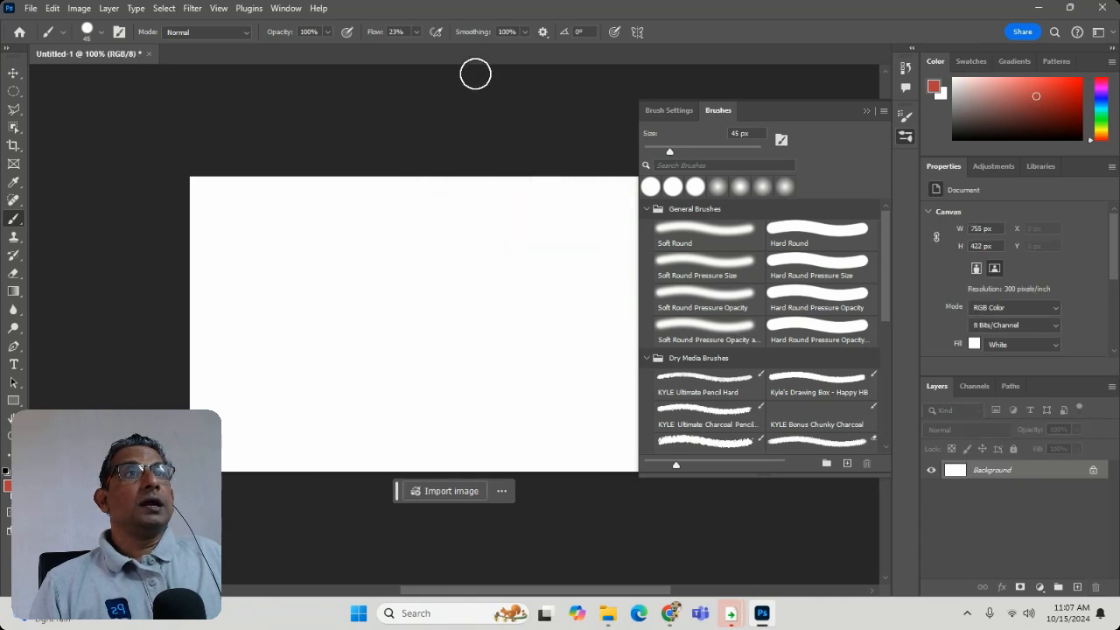
pyautogui.click(437, 32)
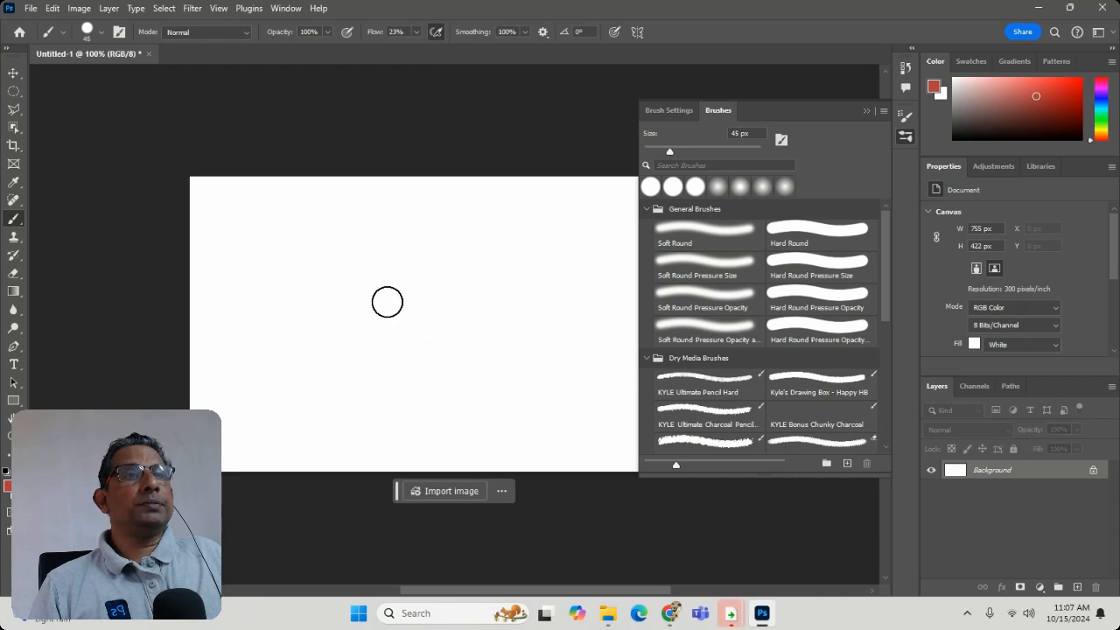
pyautogui.moveTo(387, 302); pyautogui.dragTo(386, 302)
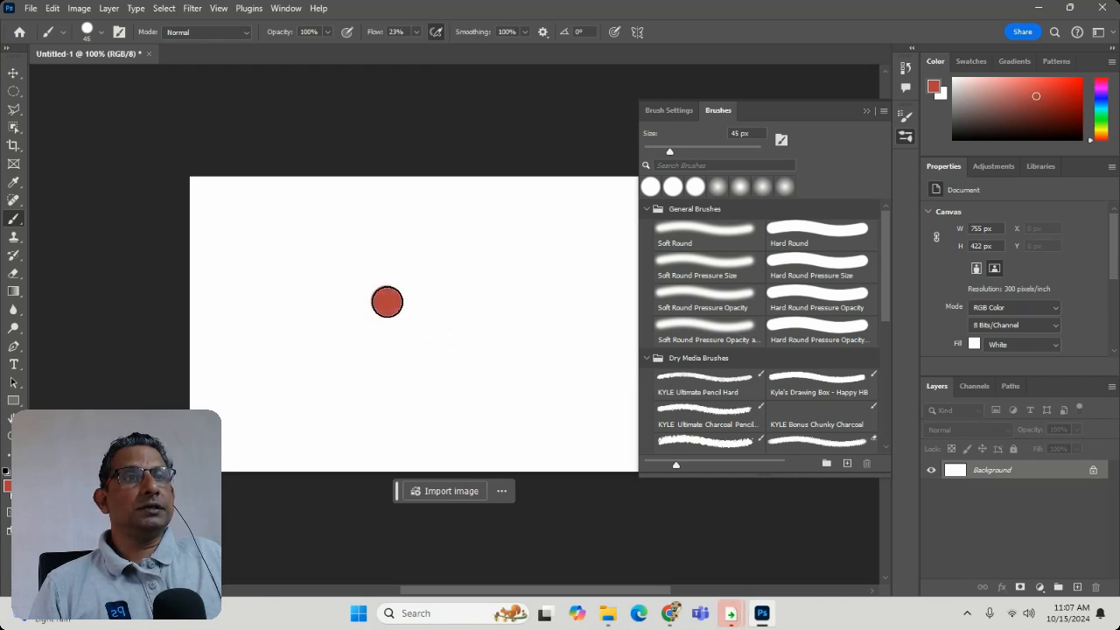
# - Set the brush flow to 100% and add three more red dabs and a short horizontal stroke
pyautogui.click(331, 33)
pyautogui.click(416, 32)
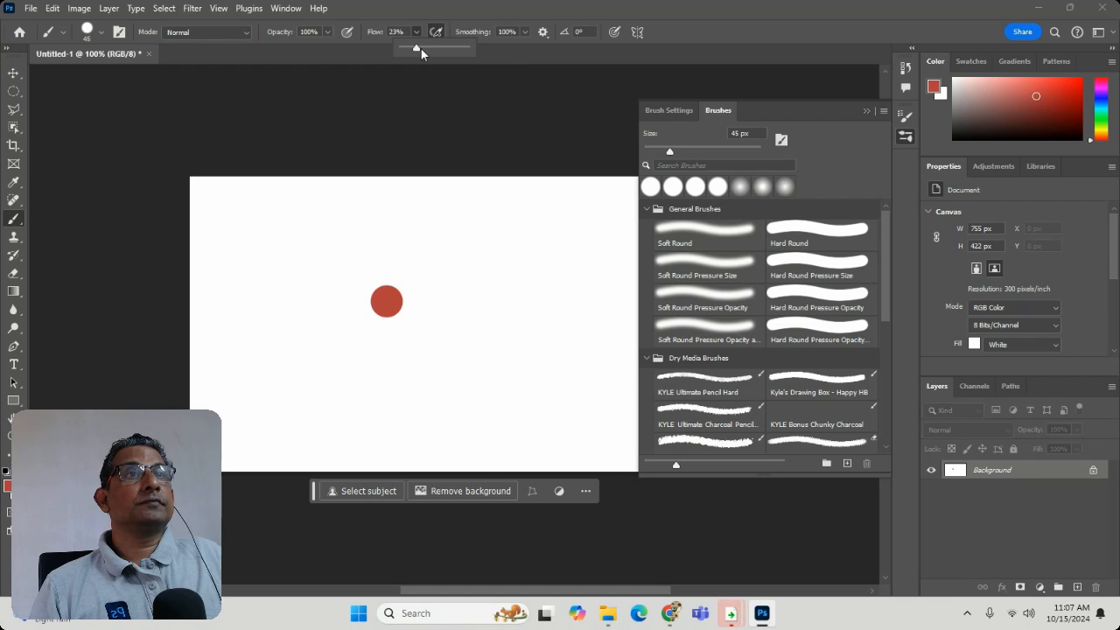
pyautogui.click(101, 32)
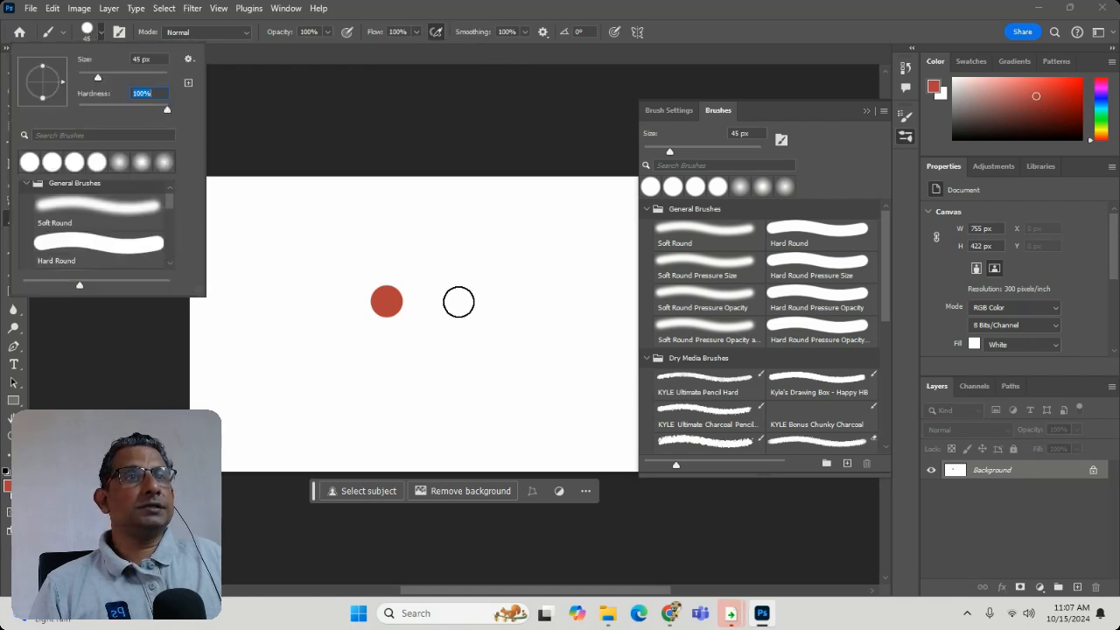
pyautogui.click(459, 301)
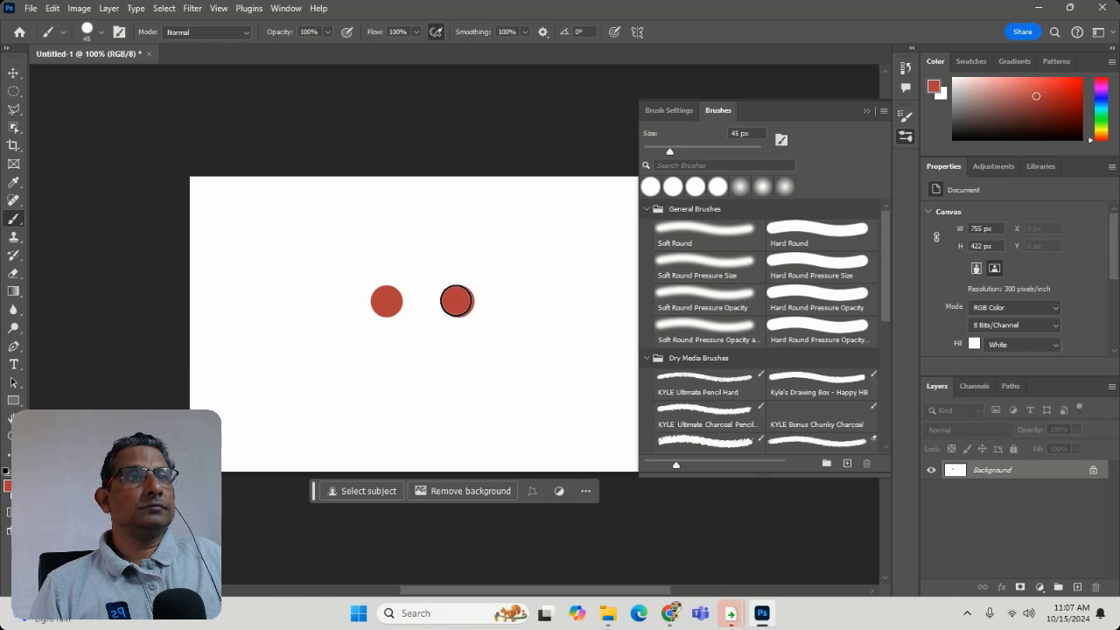
pyautogui.moveTo(406, 410)
pyautogui.mouseDown()
pyautogui.moveTo(452, 407)
pyautogui.moveTo(433, 411)
pyautogui.mouseUp()
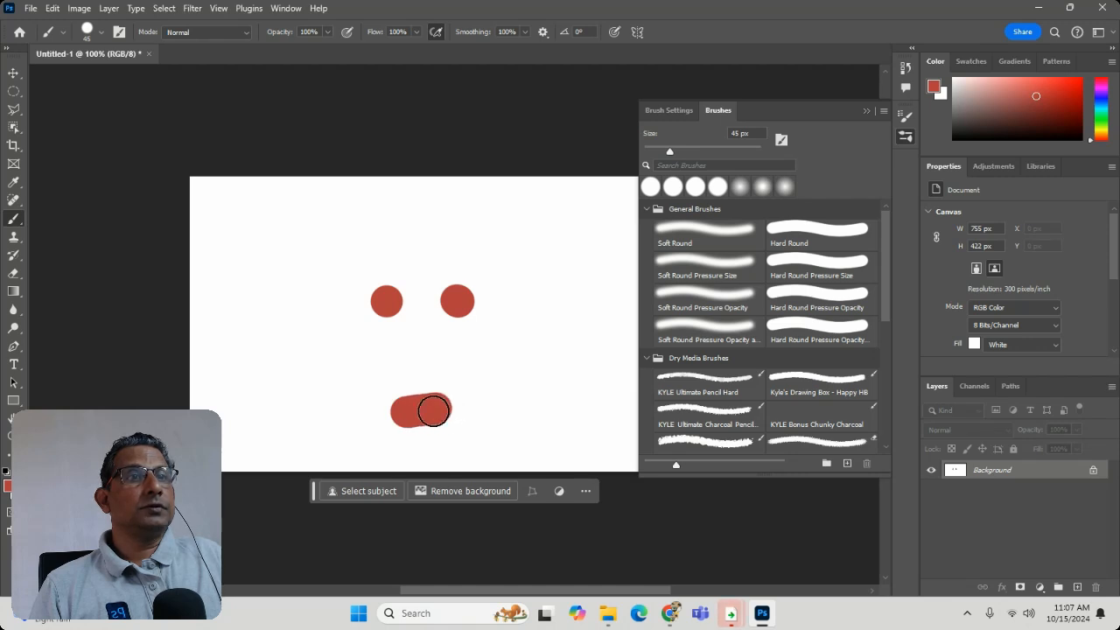
pyautogui.click(554, 281)
pyautogui.click(562, 356)
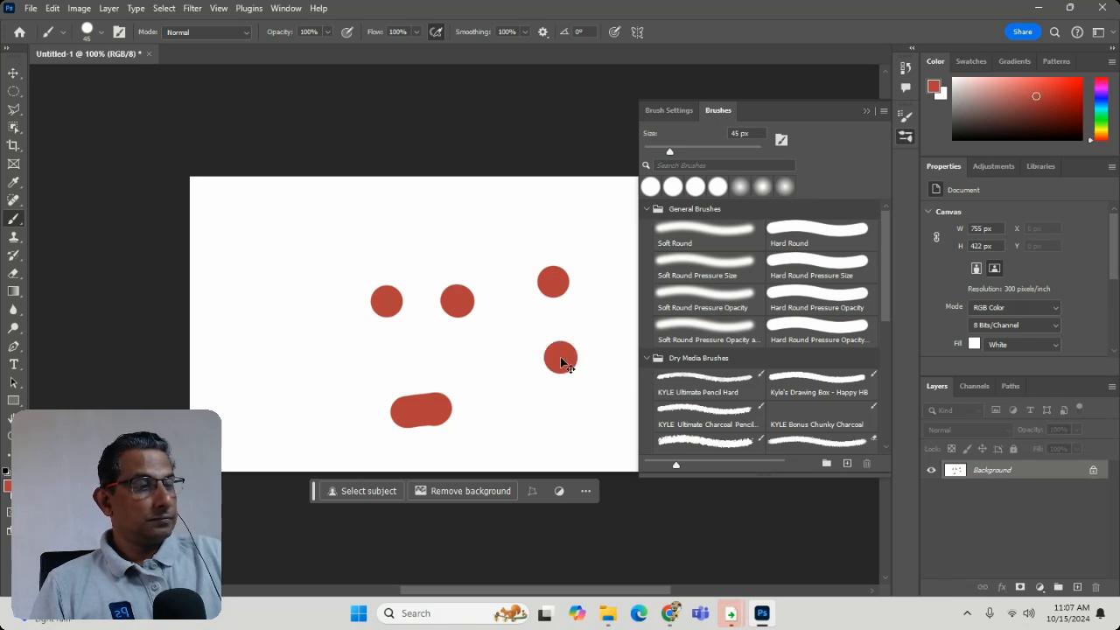
# - Enable pressure-controlled opacity and paint more red dabs and a thick curved stroke around the existing circles
pyautogui.hotkey('ctrl', '+')
pyautogui.hotkey('ctrl', '+')
pyautogui.click(417, 126)
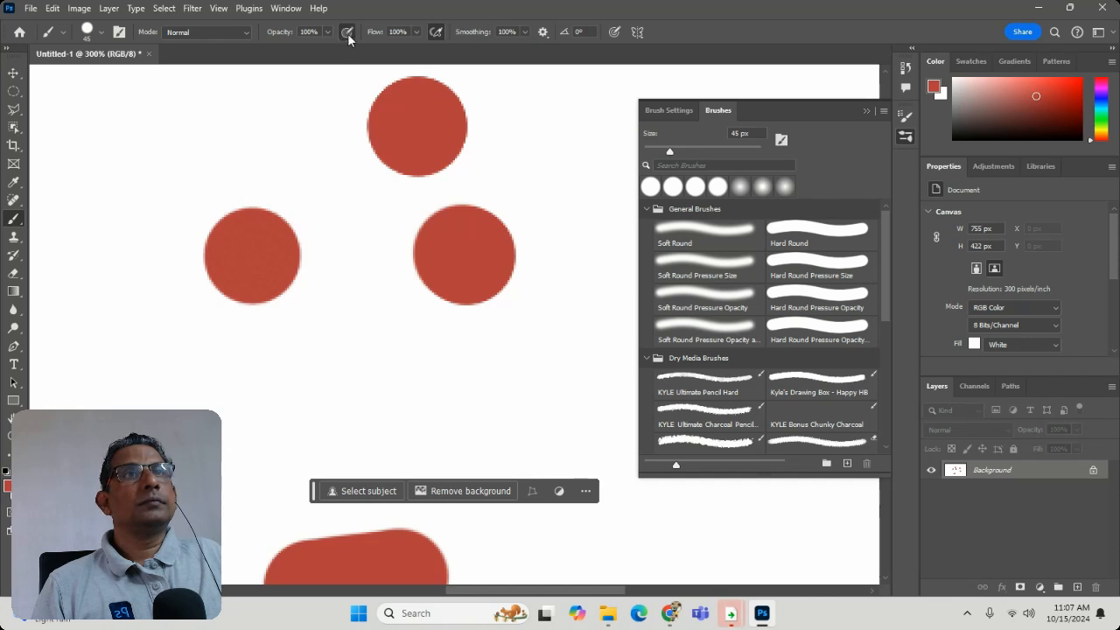
pyautogui.click(356, 259)
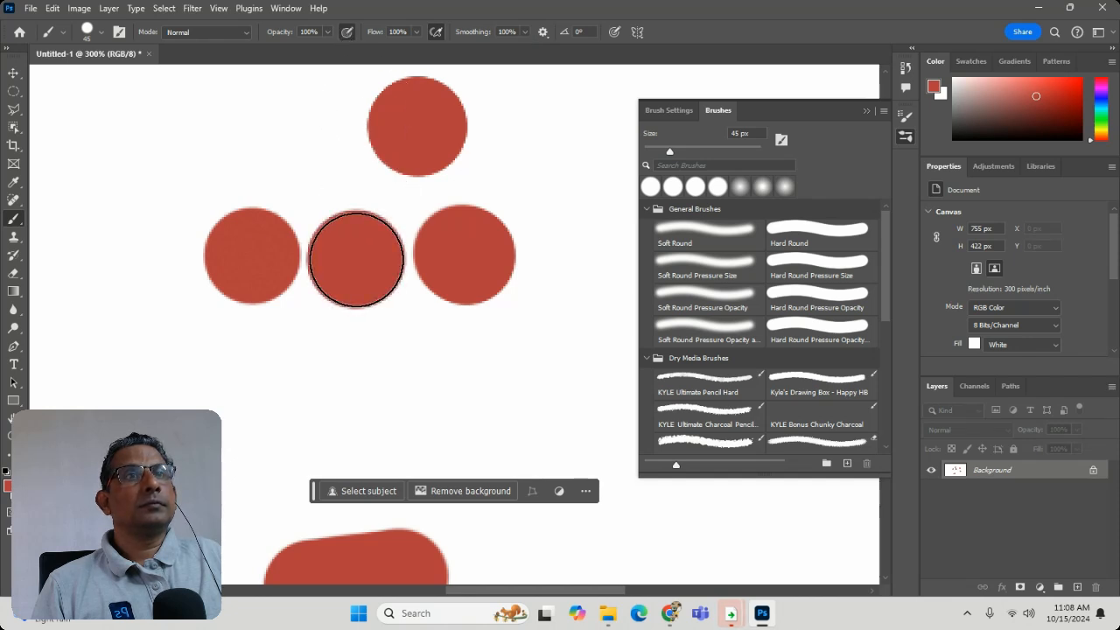
pyautogui.click(279, 408)
pyautogui.click(573, 188)
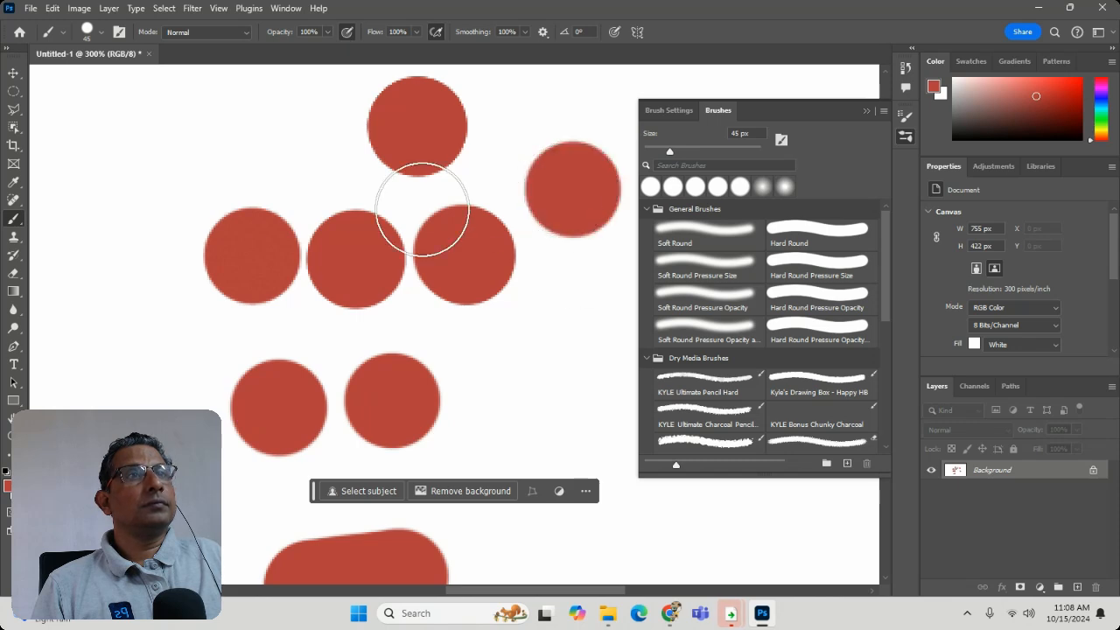
pyautogui.moveTo(210, 177)
pyautogui.mouseDown()
pyautogui.moveTo(171, 324)
pyautogui.moveTo(165, 442)
pyautogui.moveTo(347, 397)
pyautogui.mouseUp()
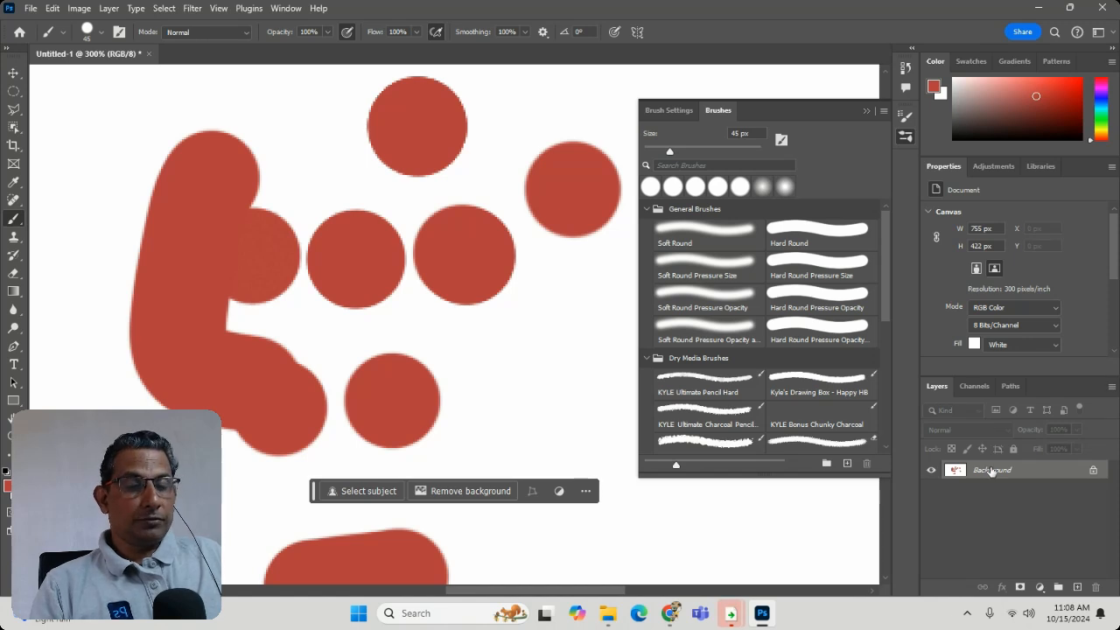
# - Undo all test marks on the Background and the deletion of Layer 1
pyautogui.hotkey('ctrl', 'z')
pyautogui.hotkey('ctrl', 'z')
pyautogui.hotkey('ctrl', 'z')
pyautogui.hotkey('ctrl', 'z')
pyautogui.hotkey('ctrl', 'z')
pyautogui.hotkey('ctrl', 'z')
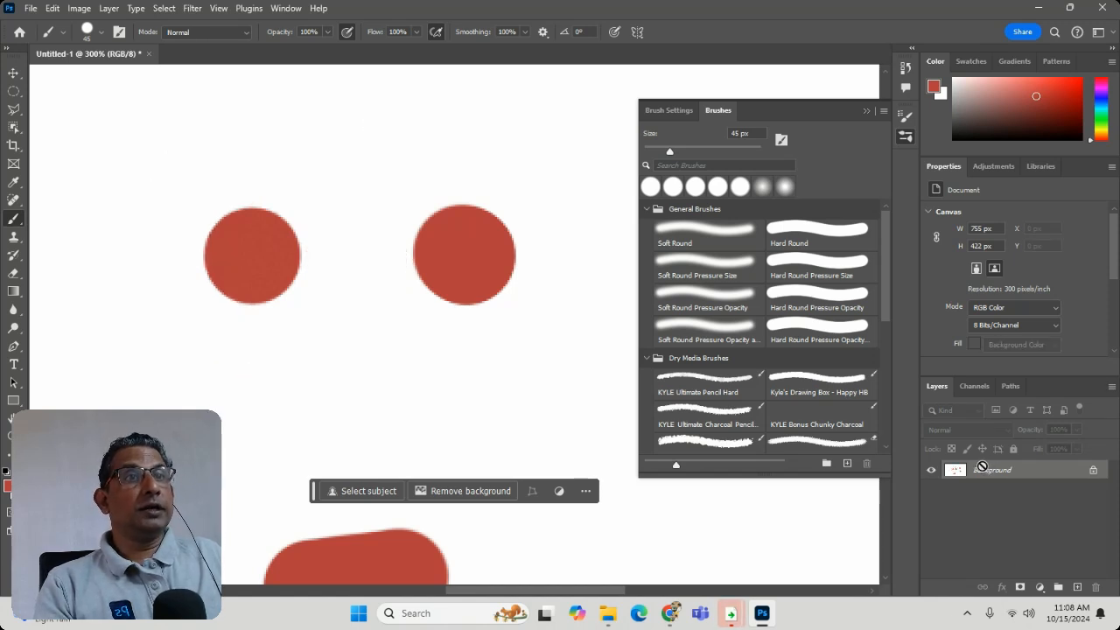
pyautogui.hotkey('ctrl', 'z')
pyautogui.hotkey('ctrl', 'z')
pyautogui.hotkey('ctrl', 'z')
pyautogui.hotkey('ctrl', 'z')
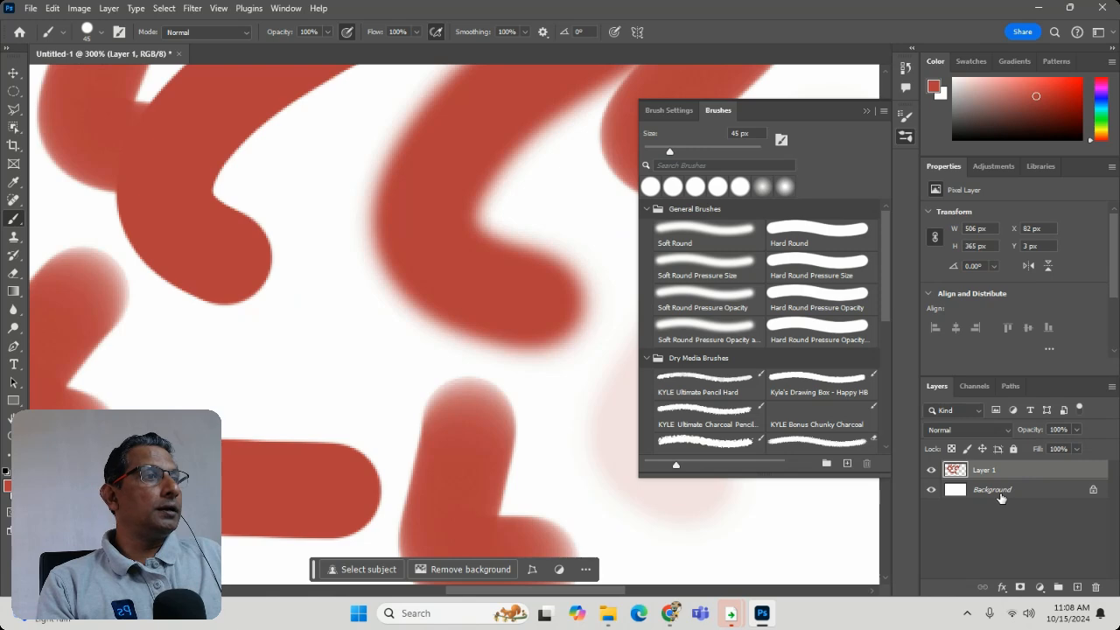
# - Delete Layer 1 with its strokes and add a new empty layer above the Background
pyautogui.click(1093, 590)
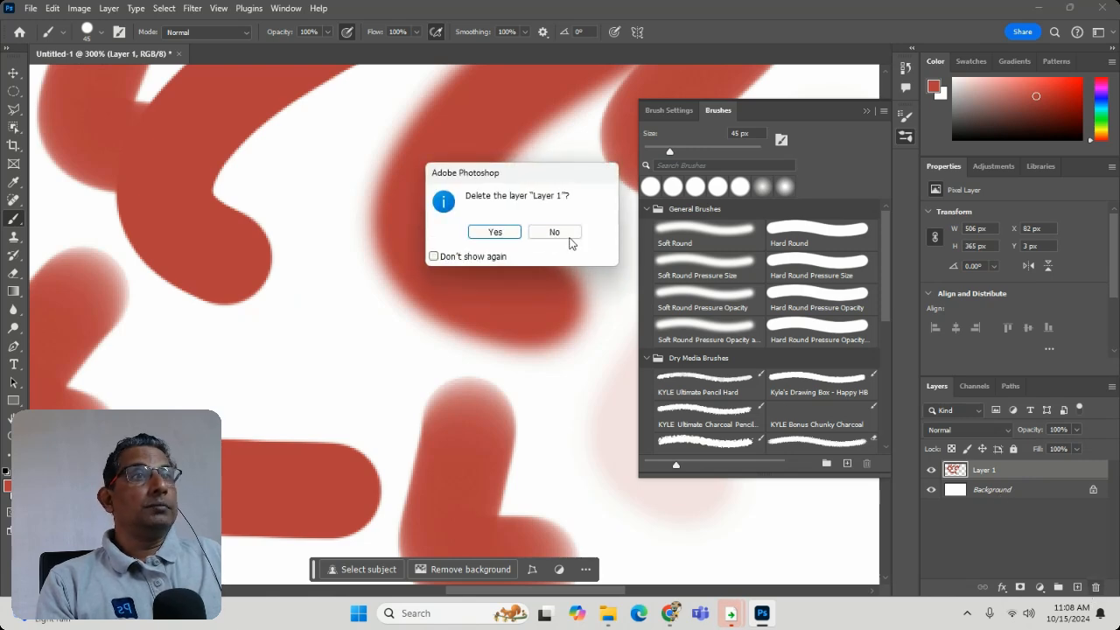
pyautogui.click(494, 232)
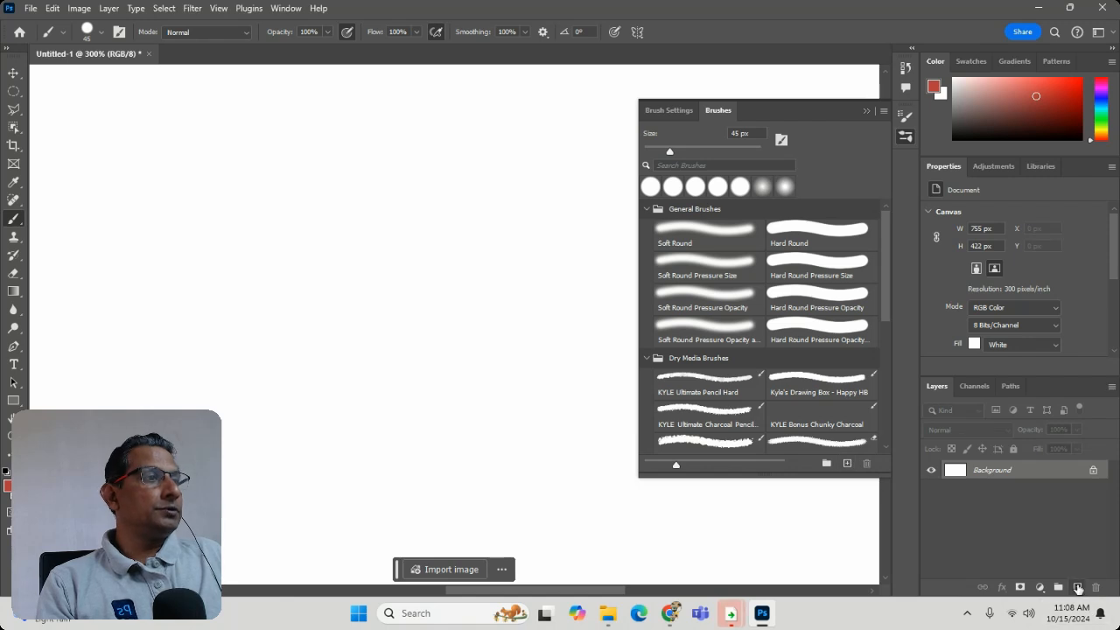
pyautogui.click(1077, 587)
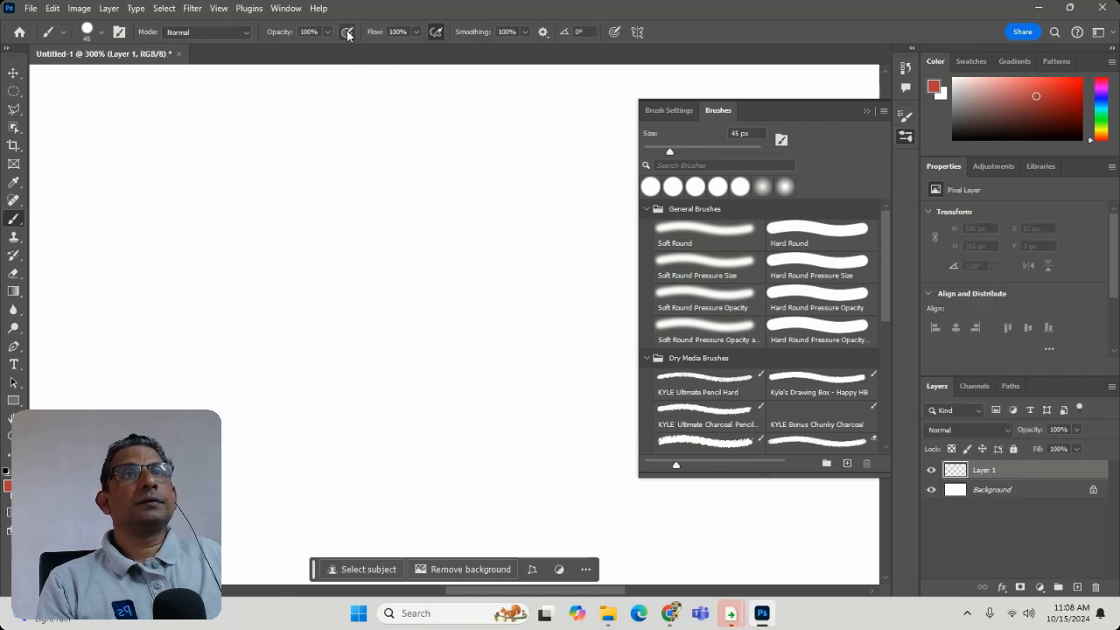
# - Paint a thick red diagonal stroke at 100% flow, and a second one beside it with the flow set to 37%
pyautogui.moveTo(370, 155); pyautogui.dragTo(294, 237)
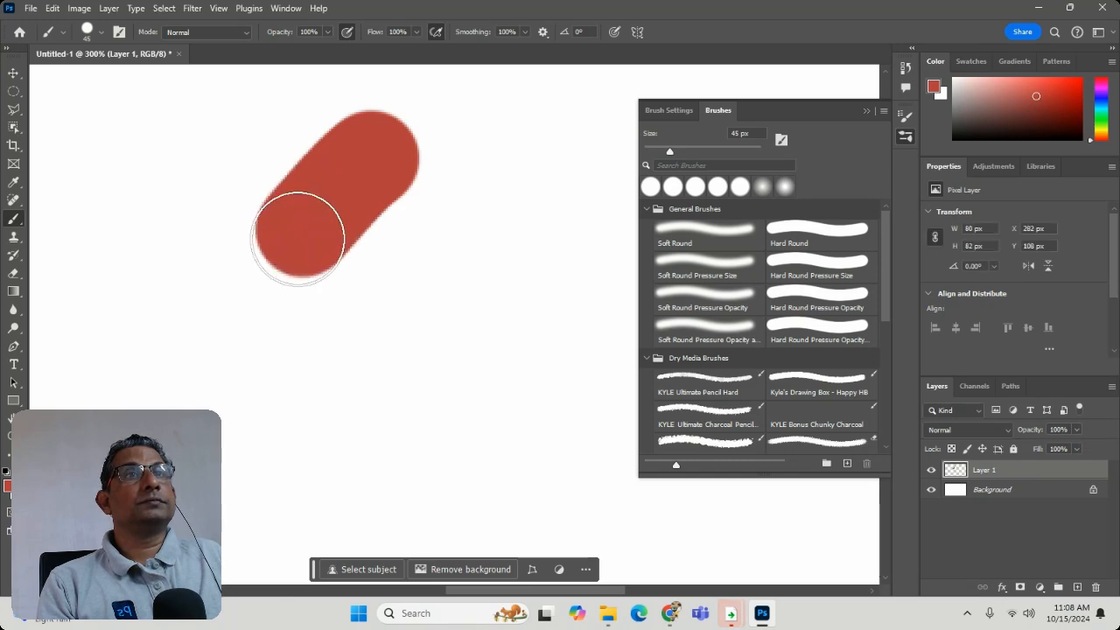
pyautogui.click(417, 33)
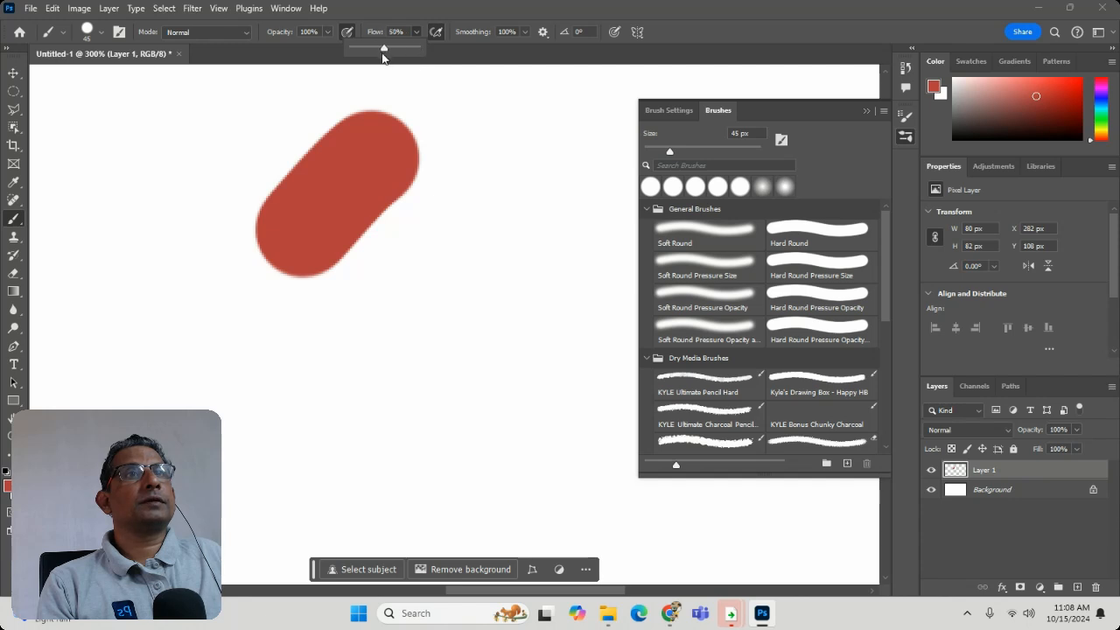
pyautogui.moveTo(383, 58); pyautogui.dragTo(374, 58)
pyautogui.moveTo(495, 180)
pyautogui.mouseDown()
pyautogui.moveTo(377, 324)
pyautogui.moveTo(385, 316)
pyautogui.mouseUp()
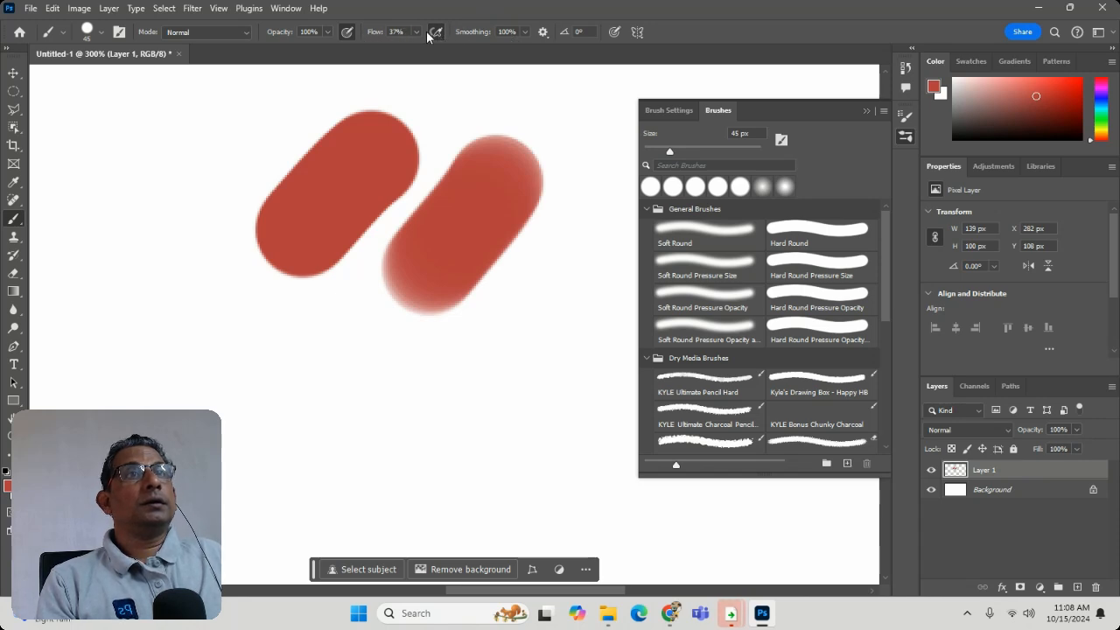
# - Paint a thick curved red stroke across the lower canvas and go over the edge of the second diagonal stroke
pyautogui.moveTo(429, 423)
pyautogui.mouseDown()
pyautogui.moveTo(499, 388)
pyautogui.moveTo(567, 375)
pyautogui.moveTo(595, 449)
pyautogui.moveTo(552, 456)
pyautogui.mouseUp()
pyautogui.moveTo(440, 511)
pyautogui.mouseDown()
pyautogui.moveTo(333, 517)
pyautogui.moveTo(221, 420)
pyautogui.moveTo(205, 330)
pyautogui.mouseUp()
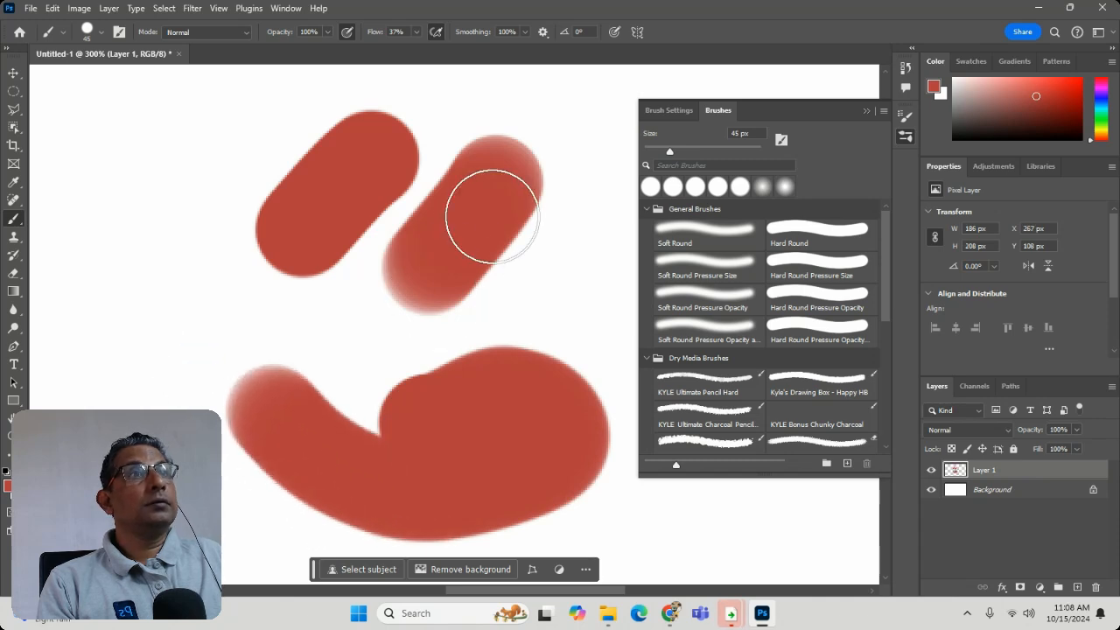
pyautogui.moveTo(493, 207); pyautogui.dragTo(506, 247)
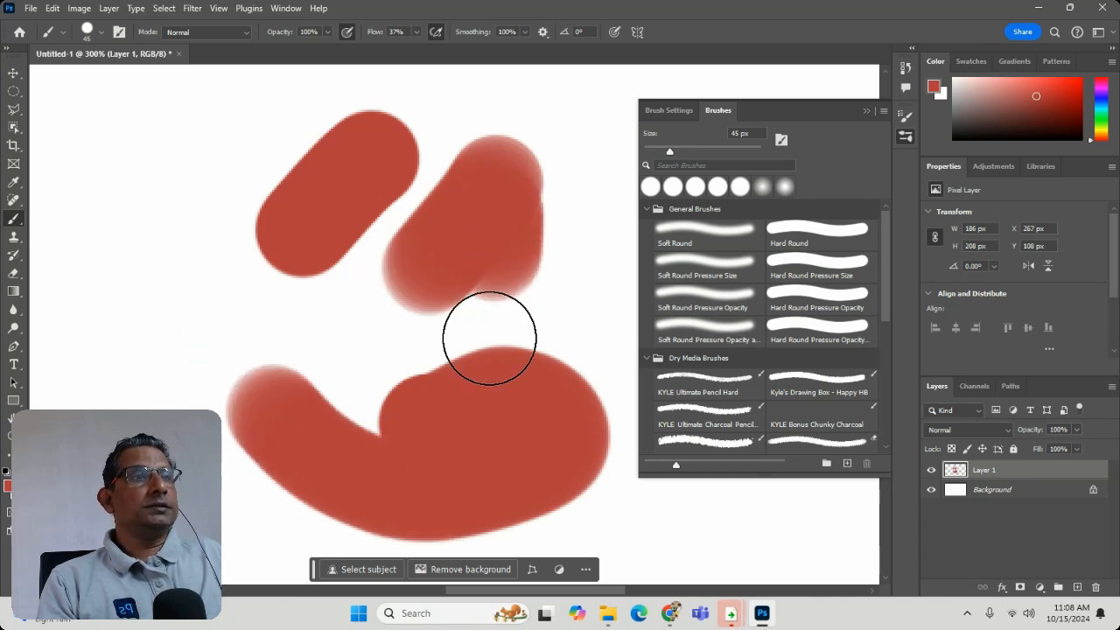
# - Undo all the red test strokes on Layer 1
pyautogui.hotkey('ctrl', 'z')
pyautogui.hotkey('ctrl', 'z')
pyautogui.hotkey('ctrl', 'z')
pyautogui.hotkey('ctrl', 'z')
pyautogui.hotkey('ctrl', 'z')
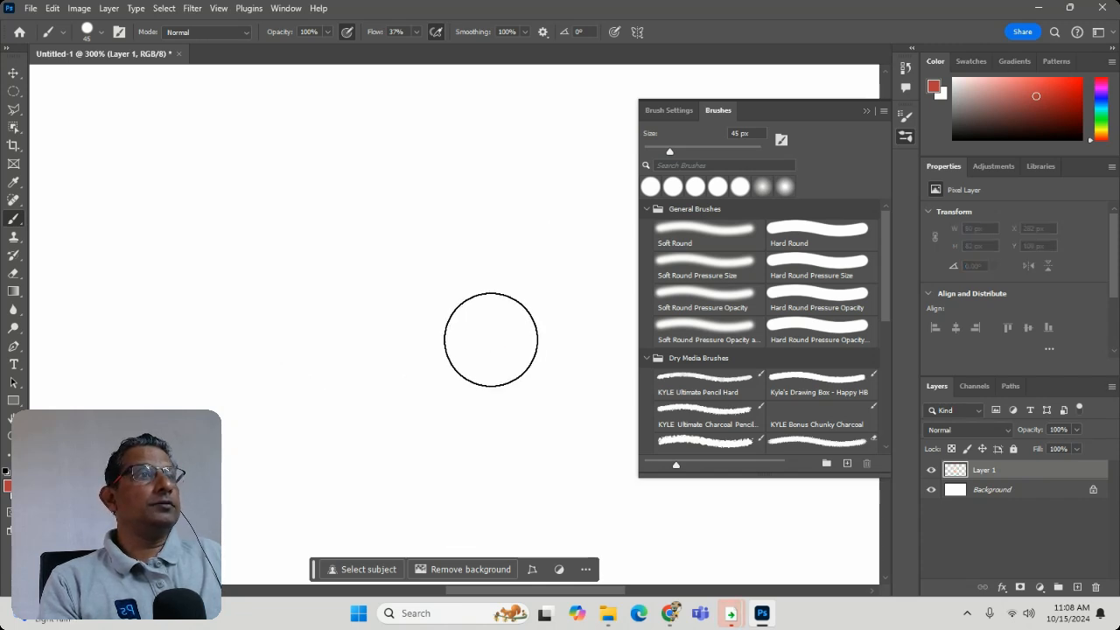
# - Paint one red diagonal stroke with the Soft Round brush and another with Soft Round Pressure Size
pyautogui.click(707, 235)
pyautogui.moveTo(331, 177); pyautogui.dragTo(264, 287)
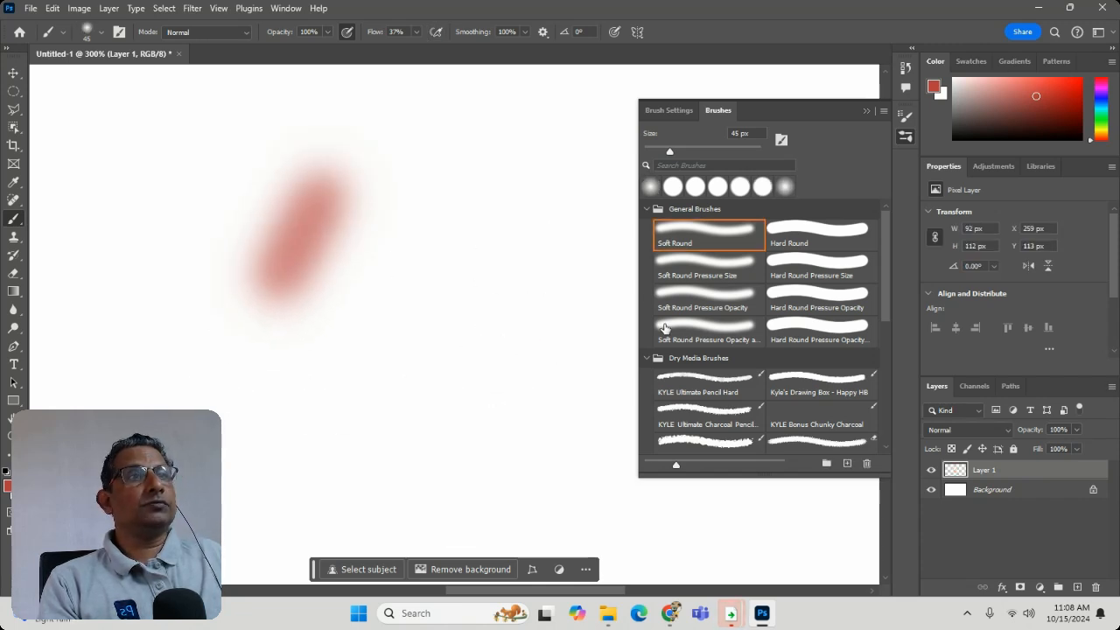
pyautogui.click(705, 268)
pyautogui.moveTo(408, 212); pyautogui.dragTo(317, 458)
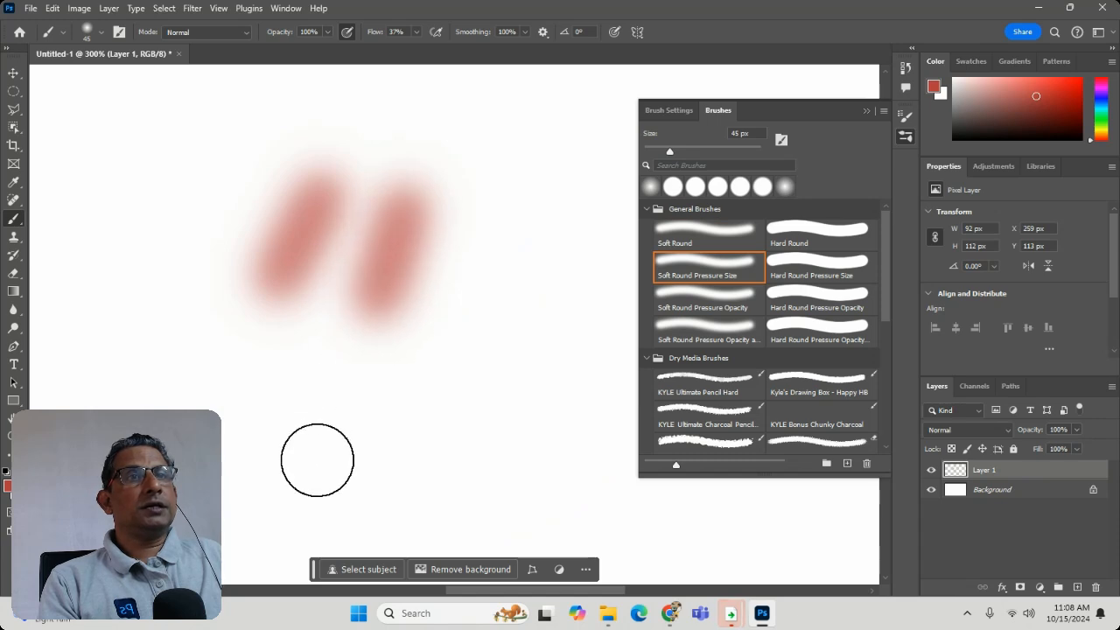
# - Add one stroke with the Soft Round Pressure Opacity and Flow brush and a vertical one with Soft Round Pressure Opacity
pyautogui.click(710, 329)
pyautogui.moveTo(485, 301); pyautogui.dragTo(385, 430)
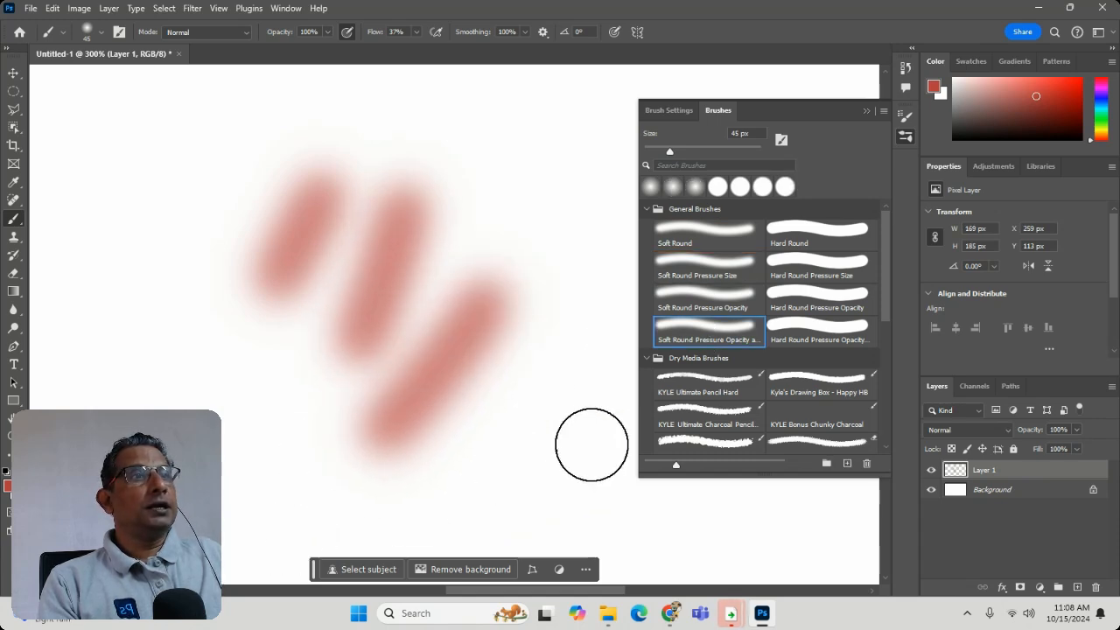
pyautogui.click(705, 297)
pyautogui.moveTo(114, 210)
pyautogui.mouseDown()
pyautogui.moveTo(123, 420)
pyautogui.moveTo(123, 279)
pyautogui.moveTo(127, 390)
pyautogui.mouseUp()
# - Paint two thick red strokes over the soft marks with the Hard Round Pressure Opacity brush
pyautogui.click(796, 305)
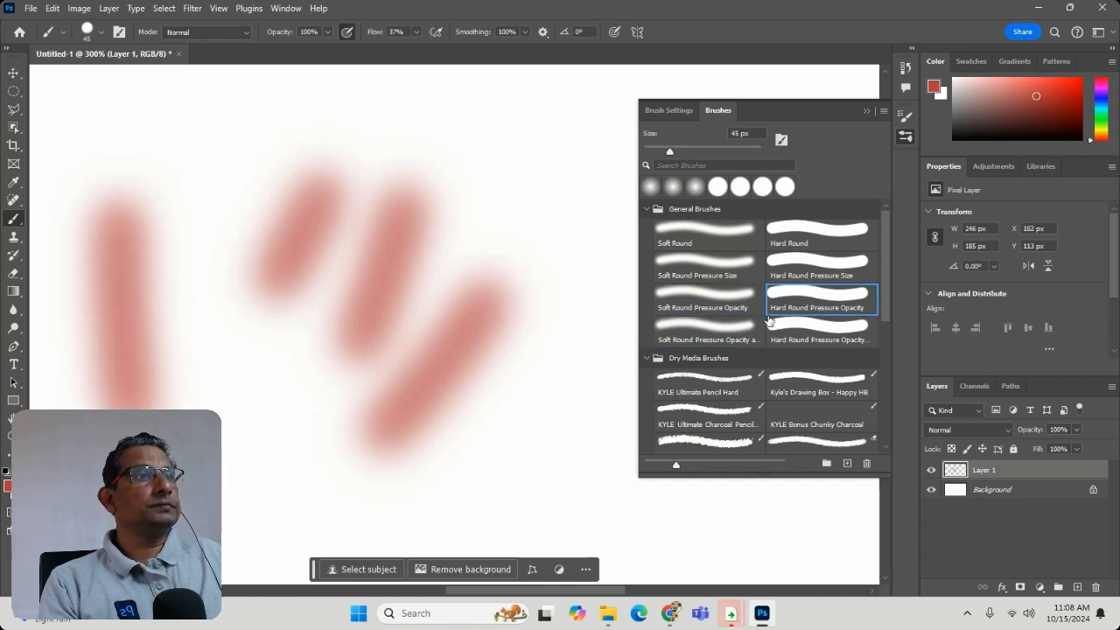
pyautogui.moveTo(481, 126)
pyautogui.mouseDown()
pyautogui.moveTo(490, 130)
pyautogui.moveTo(455, 440)
pyautogui.mouseUp()
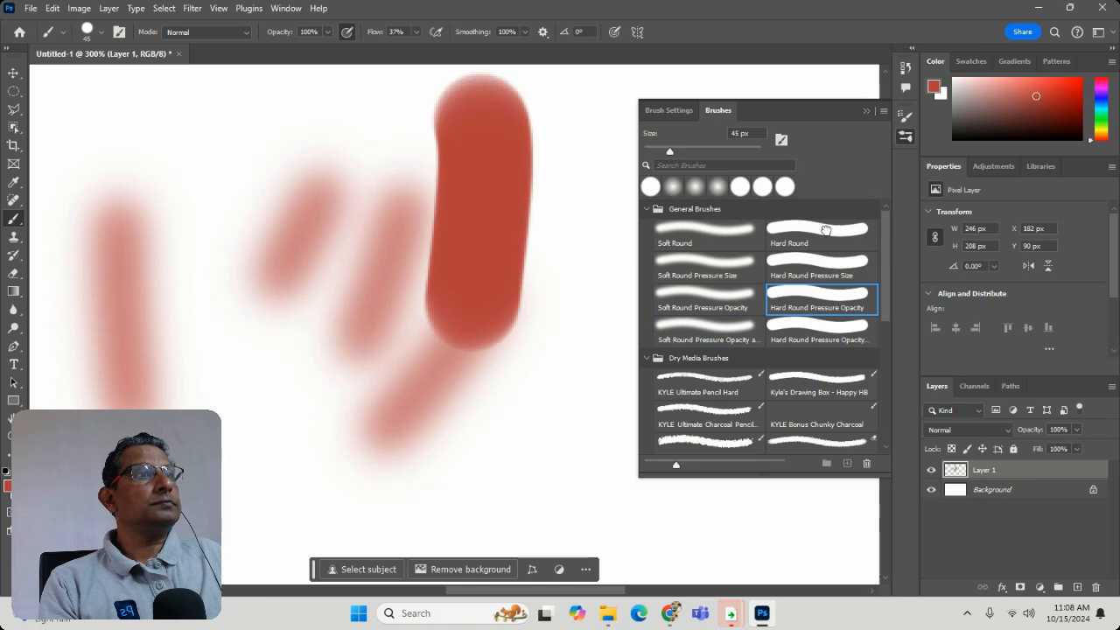
pyautogui.moveTo(234, 140); pyautogui.dragTo(179, 350)
# - Paint thin textured strokes with KYLE Ultimate Charcoal Pencil and a broad grainy stroke with Kyle's Ultimate Pastel Palooza
pyautogui.click(691, 421)
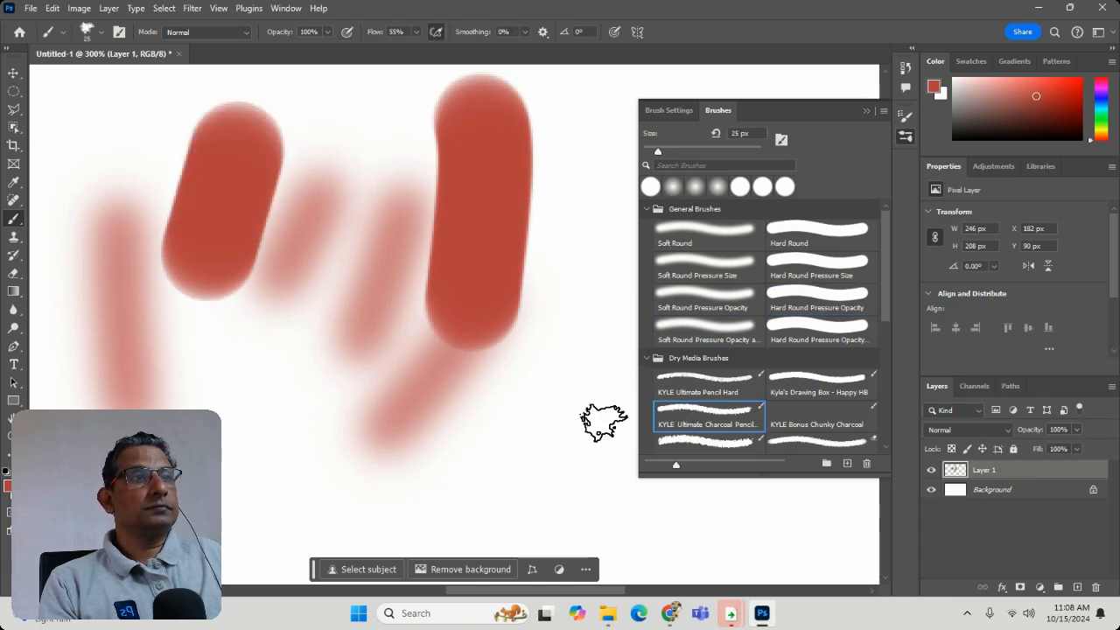
pyautogui.moveTo(311, 385); pyautogui.dragTo(232, 472)
pyautogui.moveTo(272, 542); pyautogui.dragTo(282, 534)
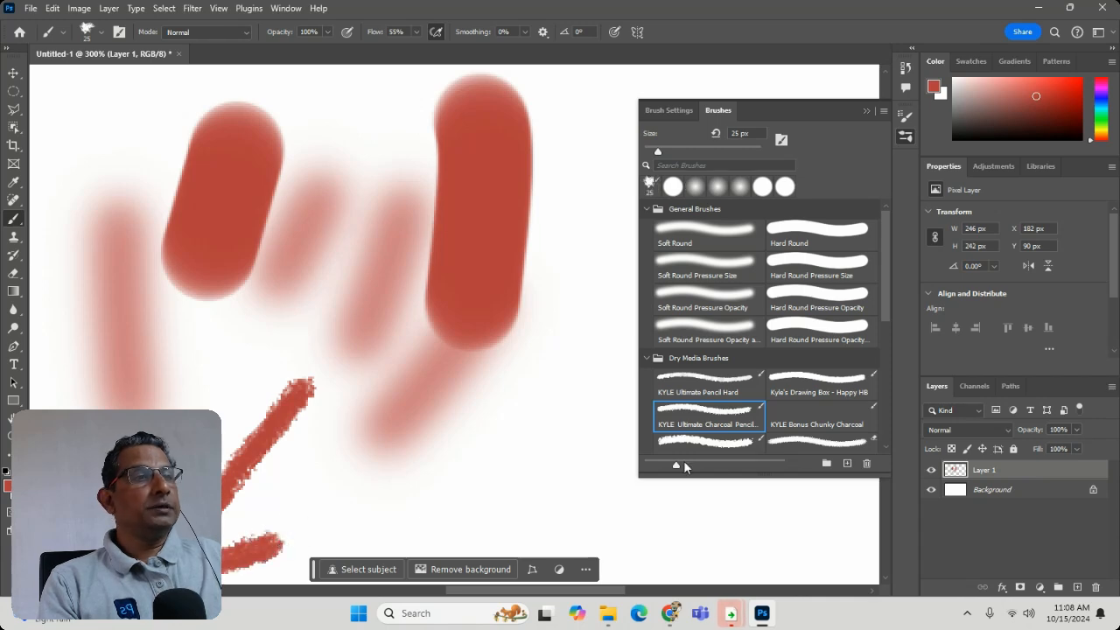
pyautogui.click(736, 446)
pyautogui.moveTo(428, 403); pyautogui.dragTo(389, 499)
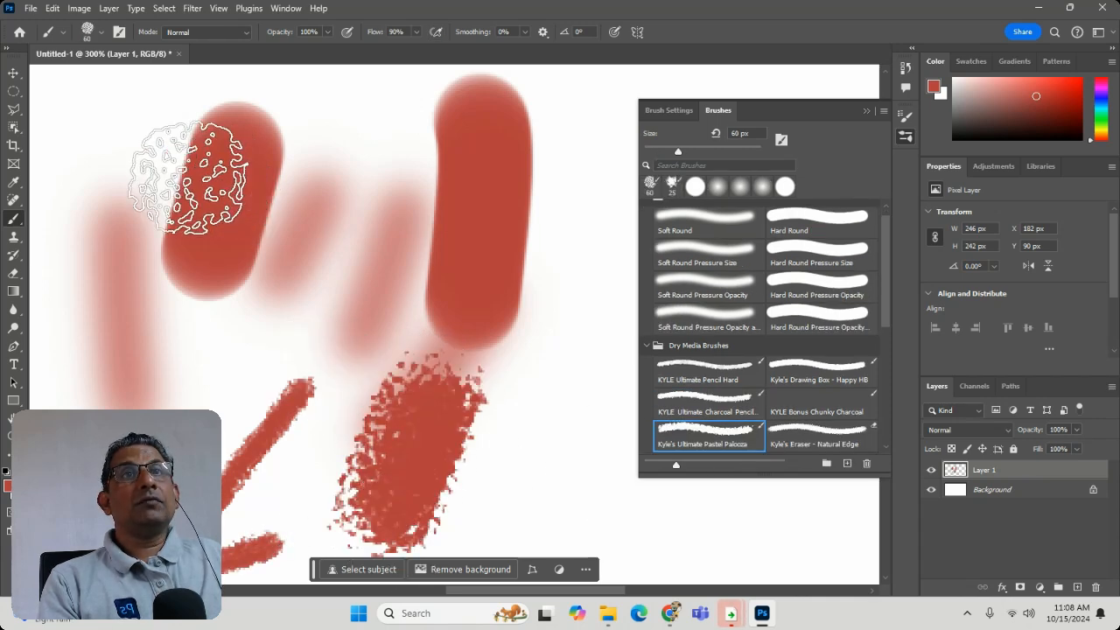
# - Set the pastel brush opacity to 40% and paint pale strokes across the canvas, the last one with smoothing at 75%
pyautogui.click(328, 33)
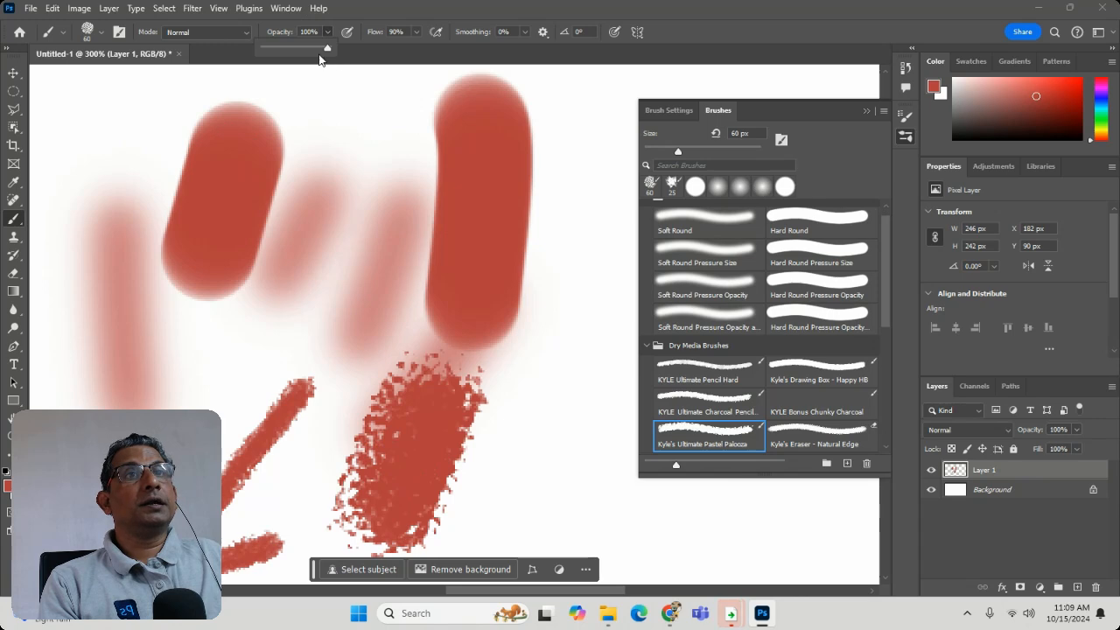
pyautogui.moveTo(310, 53); pyautogui.dragTo(291, 52)
pyautogui.moveTo(341, 136)
pyautogui.mouseDown()
pyautogui.moveTo(293, 375)
pyautogui.moveTo(482, 375)
pyautogui.moveTo(553, 214)
pyautogui.moveTo(537, 200)
pyautogui.mouseUp()
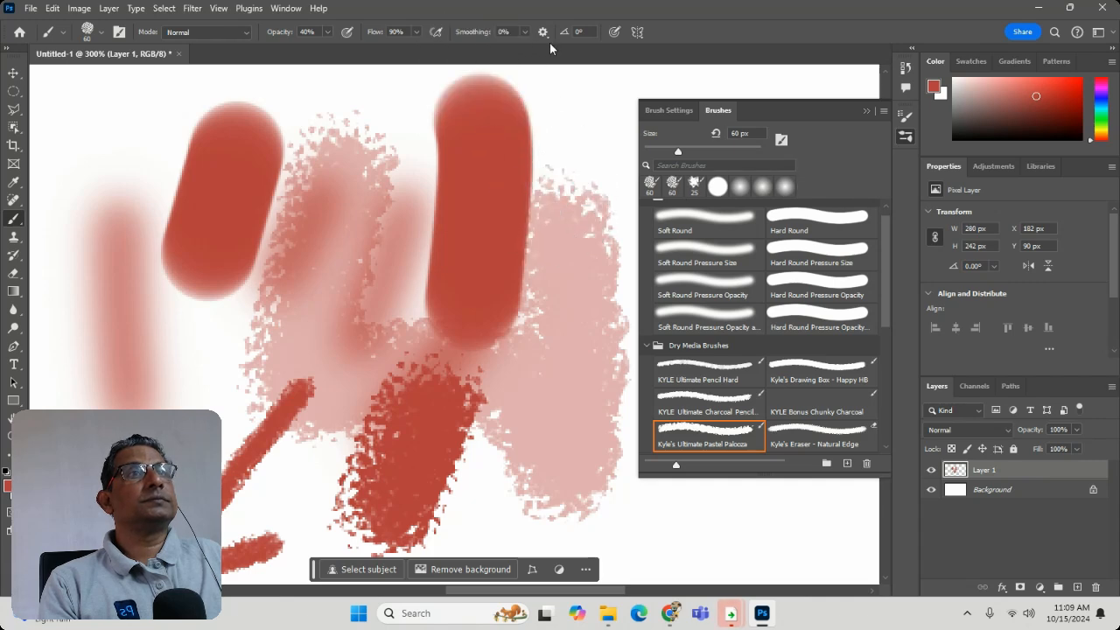
pyautogui.moveTo(584, 135)
pyautogui.mouseDown()
pyautogui.moveTo(539, 238)
pyautogui.moveTo(342, 376)
pyautogui.moveTo(267, 564)
pyautogui.moveTo(171, 512)
pyautogui.moveTo(129, 273)
pyautogui.moveTo(92, 201)
pyautogui.mouseUp()
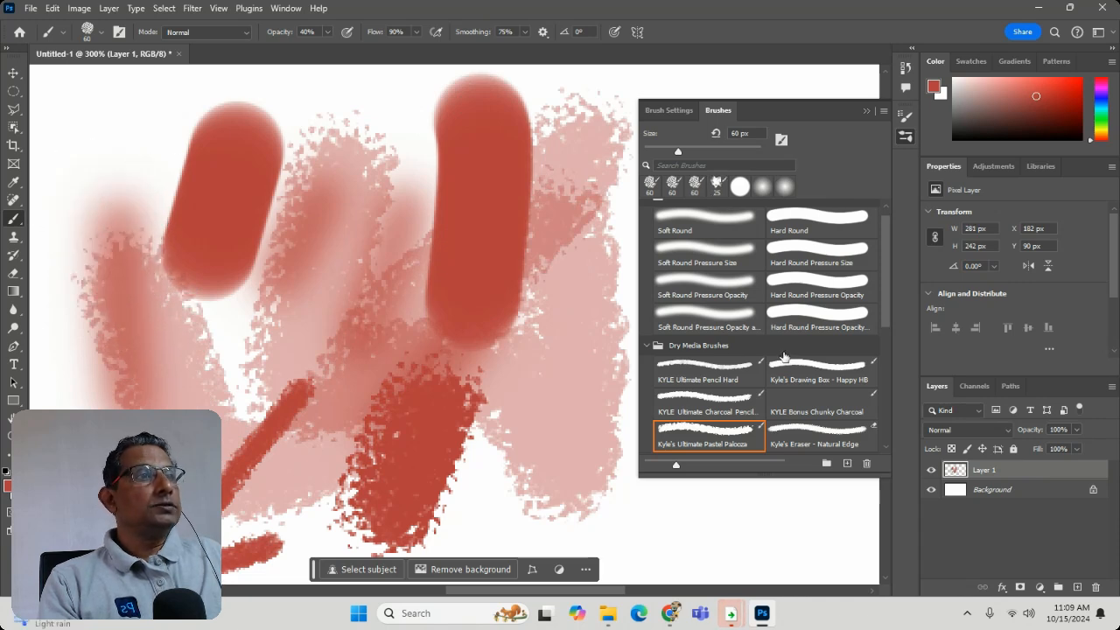
# - Erase a loop through the strokes with Kyle's Eraser - Natural Edge, and cover the canvas using KYLE Bonus Chunky Charcoal
pyautogui.click(816, 440)
pyautogui.moveTo(342, 350)
pyautogui.mouseDown()
pyautogui.moveTo(289, 192)
pyautogui.moveTo(375, 440)
pyautogui.moveTo(411, 357)
pyautogui.mouseUp()
pyautogui.click(817, 408)
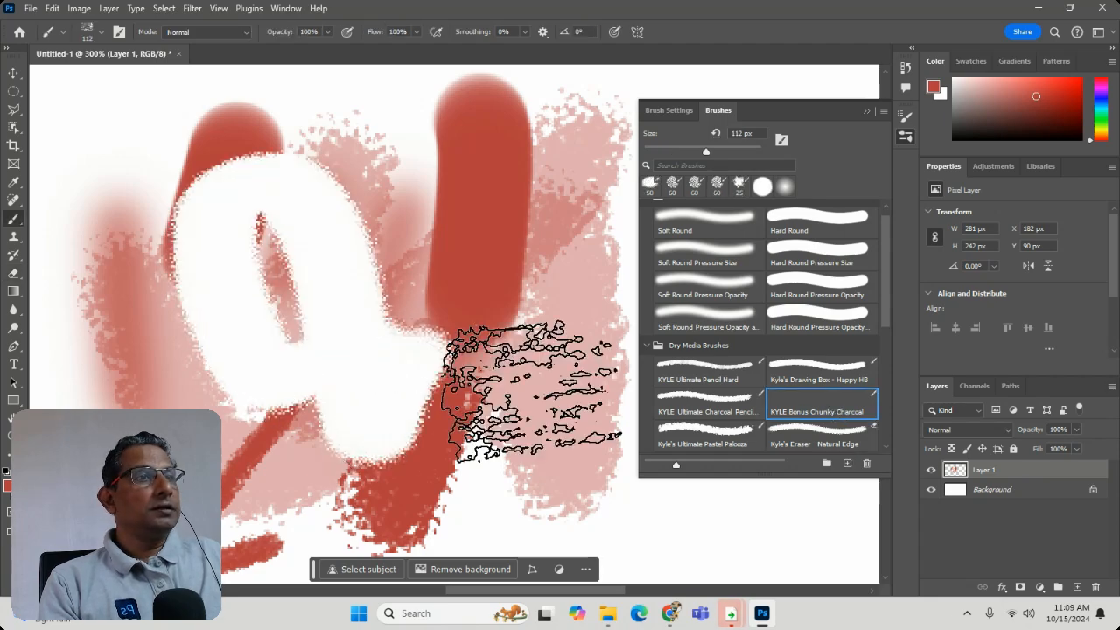
pyautogui.moveTo(494, 393)
pyautogui.mouseDown()
pyautogui.moveTo(481, 285)
pyautogui.moveTo(345, 262)
pyautogui.moveTo(441, 192)
pyautogui.moveTo(529, 184)
pyautogui.moveTo(612, 380)
pyautogui.moveTo(390, 490)
pyautogui.moveTo(171, 394)
pyautogui.moveTo(113, 192)
pyautogui.moveTo(241, 144)
pyautogui.moveTo(287, 350)
pyautogui.mouseUp()
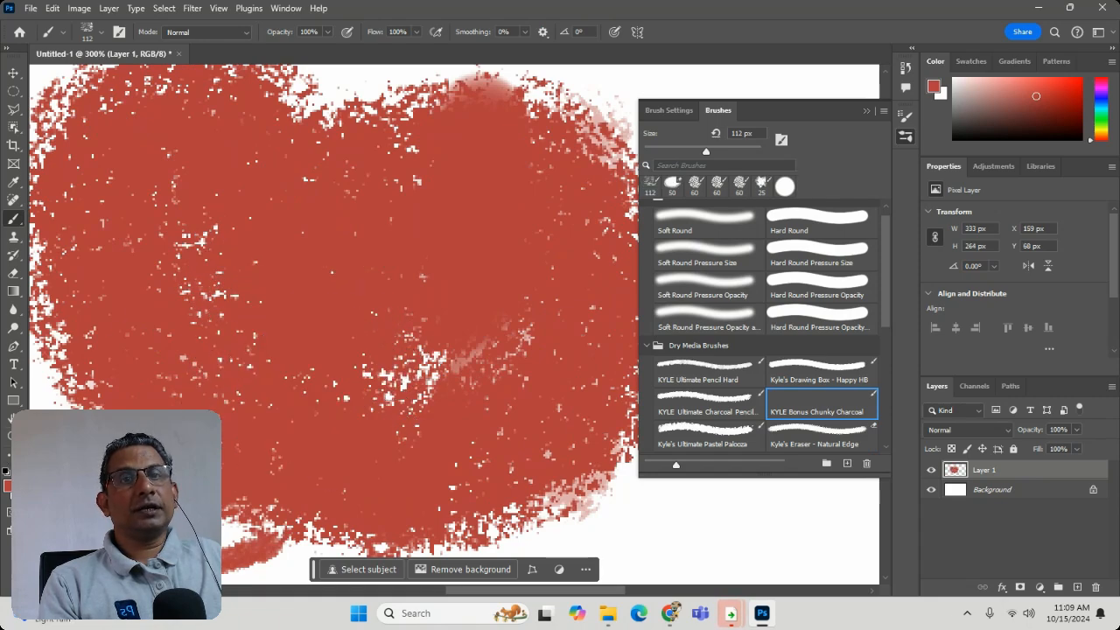
# - Set the foreground color to pure red #ff0000 and paint a charcoal diagonal stroke over the dark red area
pyautogui.click(7, 484)
pyautogui.moveTo(476, 205); pyautogui.dragTo(731, 125)
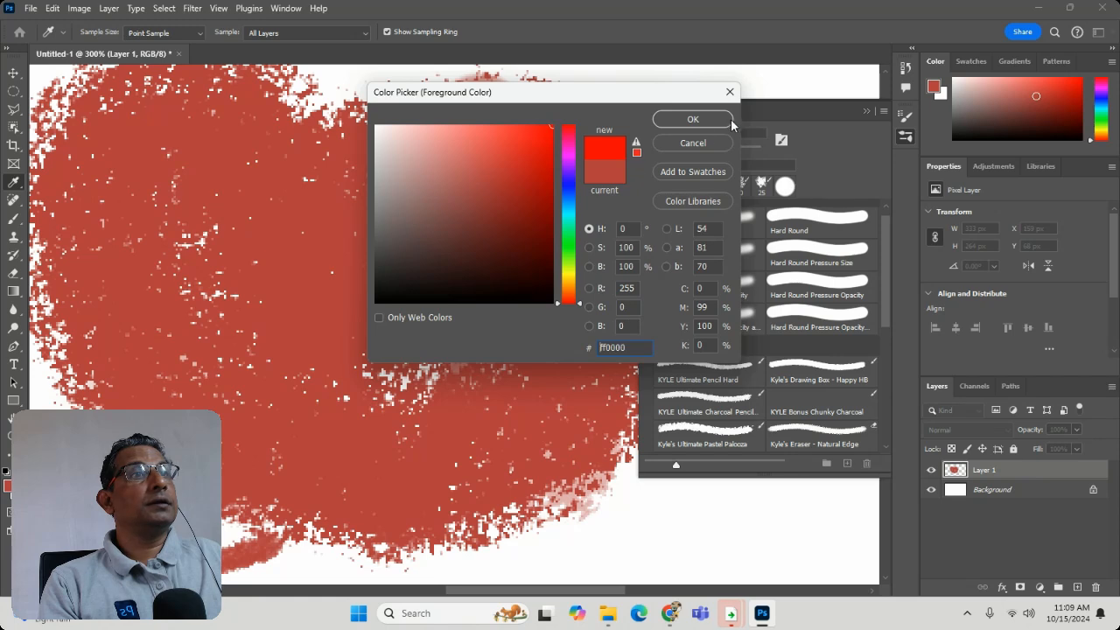
pyautogui.click(730, 121)
pyautogui.moveTo(288, 188)
pyautogui.mouseDown()
pyautogui.moveTo(500, 350)
pyautogui.moveTo(438, 420)
pyautogui.mouseUp()
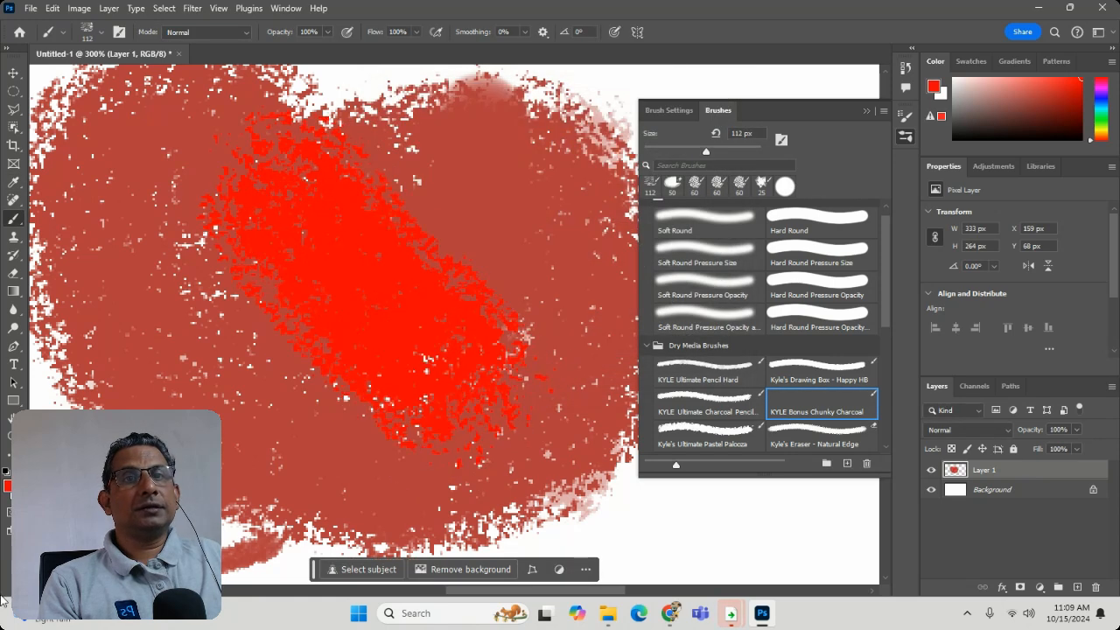
# - Change the foreground color to near-black and paint broad charcoal strokes over most of the red area
pyautogui.click(8, 488)
pyautogui.moveTo(476, 178); pyautogui.dragTo(511, 291)
pyautogui.click(717, 120)
pyautogui.moveTo(200, 125)
pyautogui.mouseDown()
pyautogui.moveTo(168, 302)
pyautogui.moveTo(170, 394)
pyautogui.moveTo(289, 486)
pyautogui.moveTo(486, 486)
pyautogui.moveTo(560, 267)
pyautogui.moveTo(538, 201)
pyautogui.moveTo(358, 315)
pyautogui.moveTo(346, 358)
pyautogui.moveTo(296, 391)
pyautogui.moveTo(366, 409)
pyautogui.moveTo(339, 450)
pyautogui.moveTo(368, 464)
pyautogui.mouseUp()
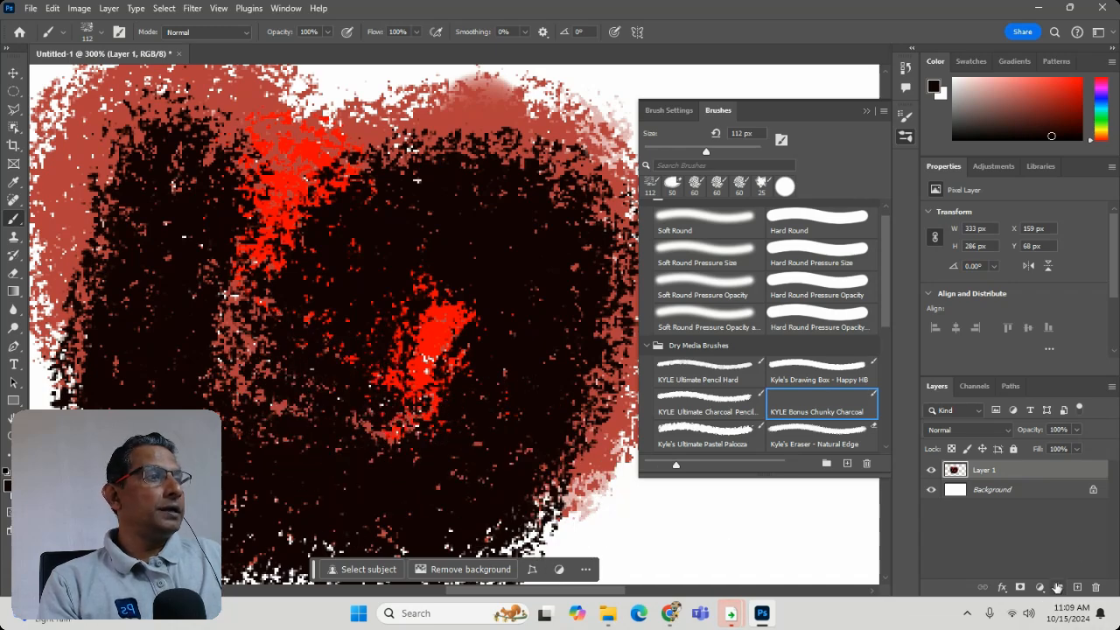
# - On a new layer above Layer 1, paint near-black over the middle and cover it with pale pink #deaeae strokes
pyautogui.click(1075, 588)
pyautogui.moveTo(324, 250)
pyautogui.mouseDown()
pyautogui.moveTo(262, 399)
pyautogui.moveTo(438, 350)
pyautogui.mouseUp()
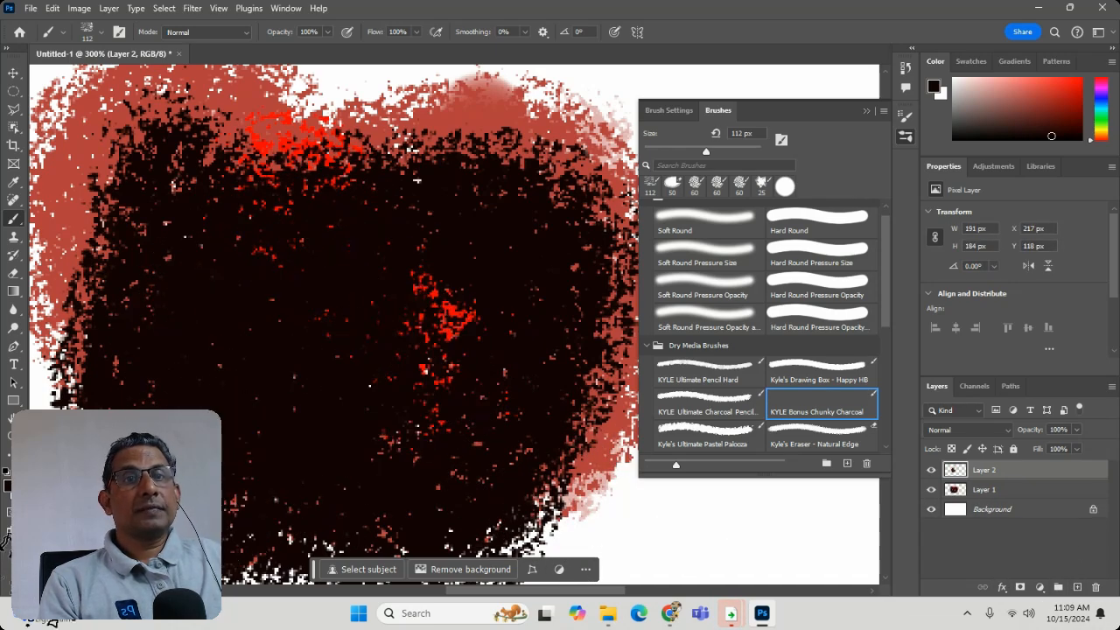
pyautogui.click(8, 487)
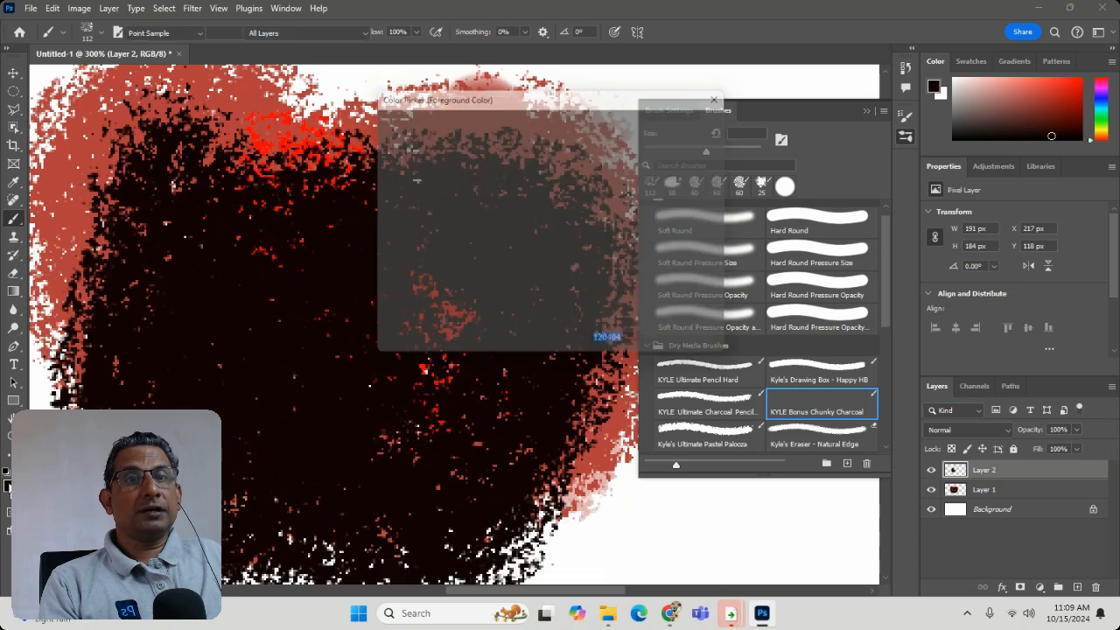
pyautogui.click(413, 148)
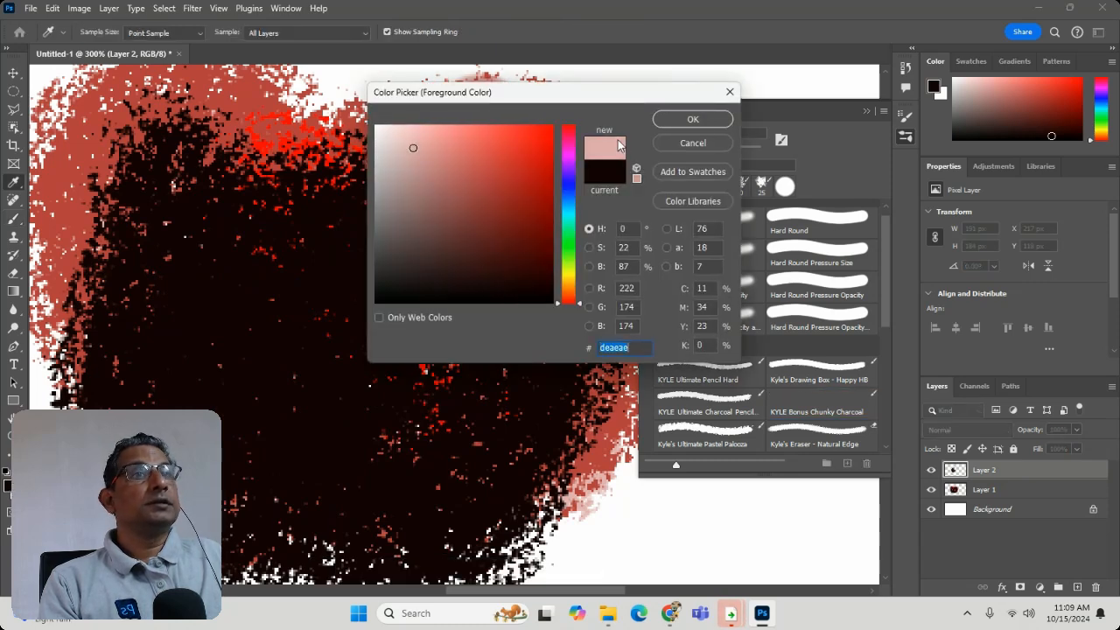
pyautogui.click(687, 118)
pyautogui.moveTo(314, 194)
pyautogui.mouseDown()
pyautogui.moveTo(475, 269)
pyautogui.moveTo(263, 404)
pyautogui.moveTo(387, 412)
pyautogui.moveTo(338, 375)
pyautogui.mouseUp()
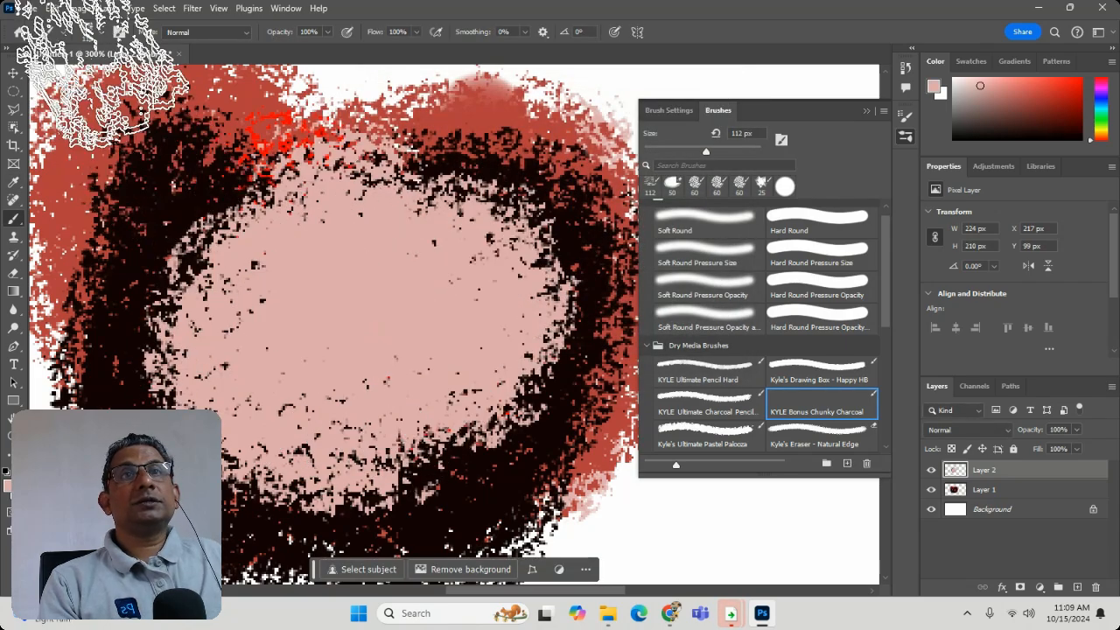
# - Set the brush blend mode to Color Burn and paint over the pink area on Layer 2
pyautogui.click(205, 32)
pyautogui.click(197, 120)
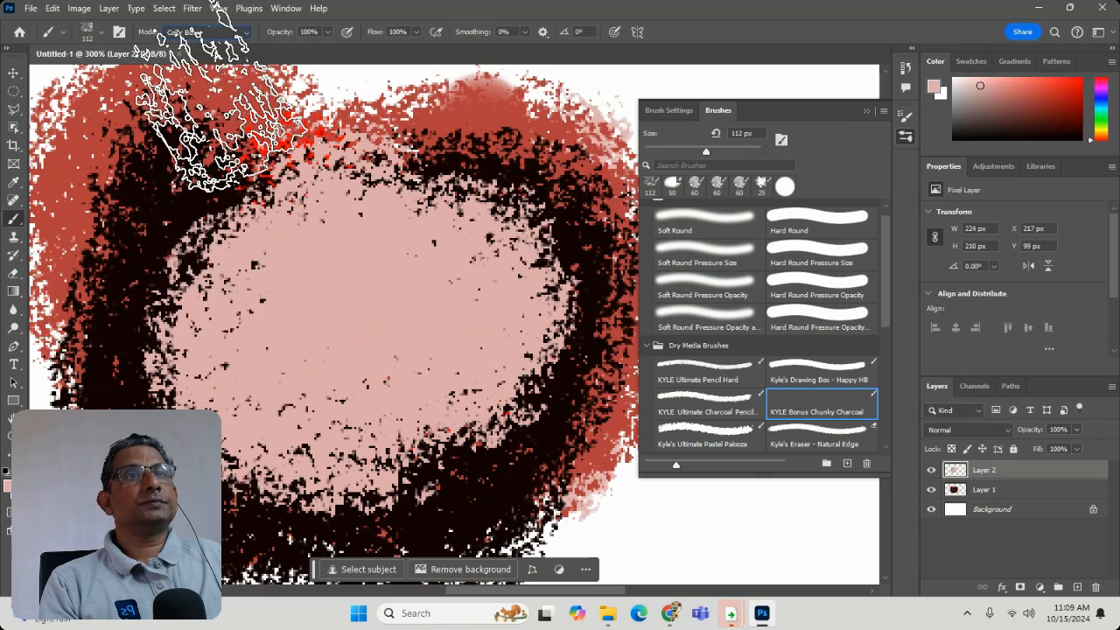
pyautogui.moveTo(377, 273)
pyautogui.mouseDown()
pyautogui.moveTo(289, 339)
pyautogui.moveTo(470, 463)
pyautogui.moveTo(489, 499)
pyautogui.mouseUp()
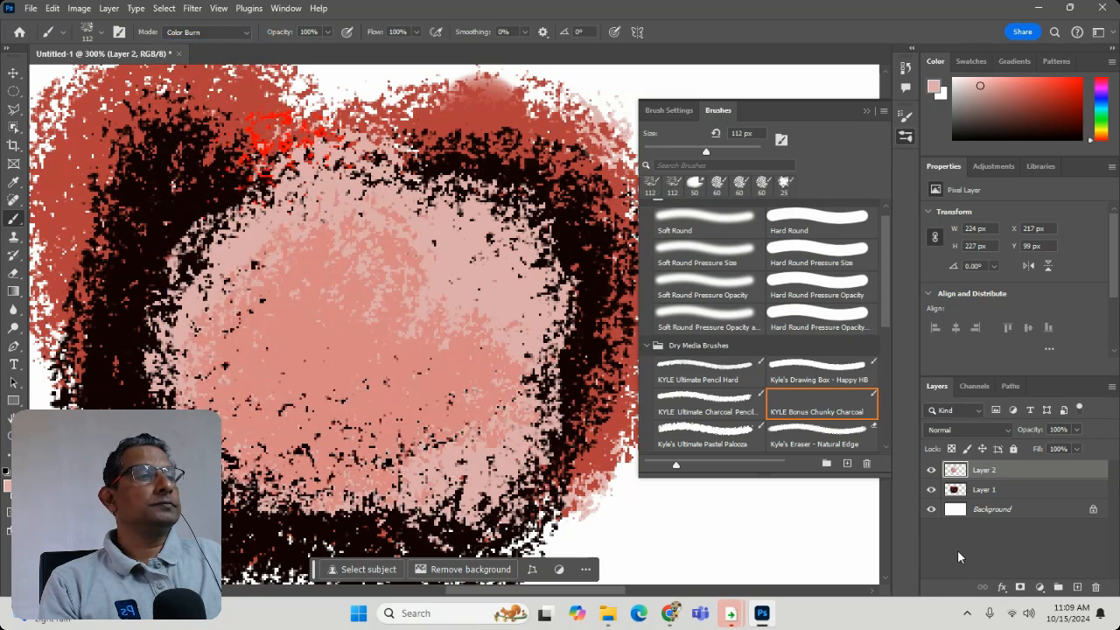
# - Add a new layer above Layer 2 and paint pink strokes on it with the brush mode set to Color Dodge
pyautogui.click(1076, 588)
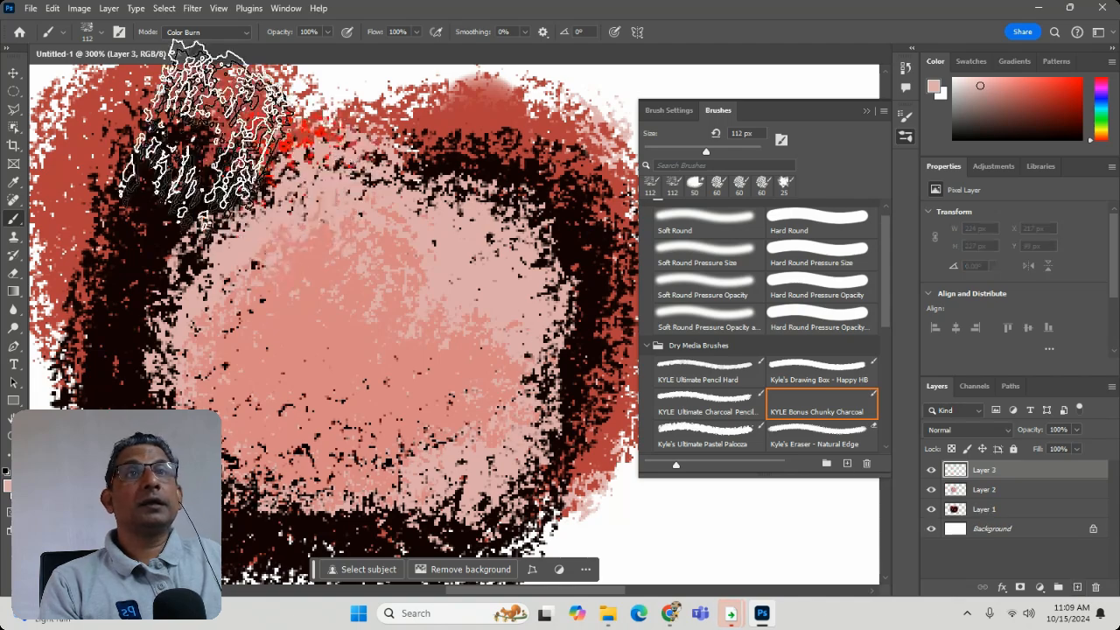
pyautogui.click(204, 32)
pyautogui.click(184, 181)
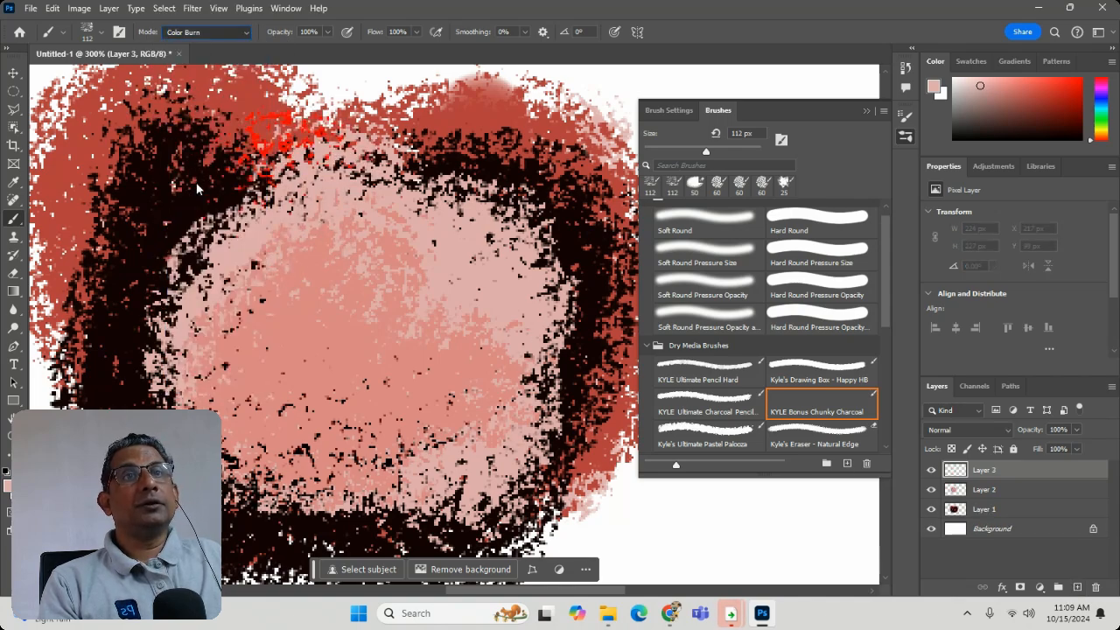
pyautogui.moveTo(385, 157)
pyautogui.mouseDown()
pyautogui.moveTo(263, 249)
pyautogui.moveTo(464, 420)
pyautogui.moveTo(525, 306)
pyautogui.moveTo(149, 472)
pyautogui.mouseUp()
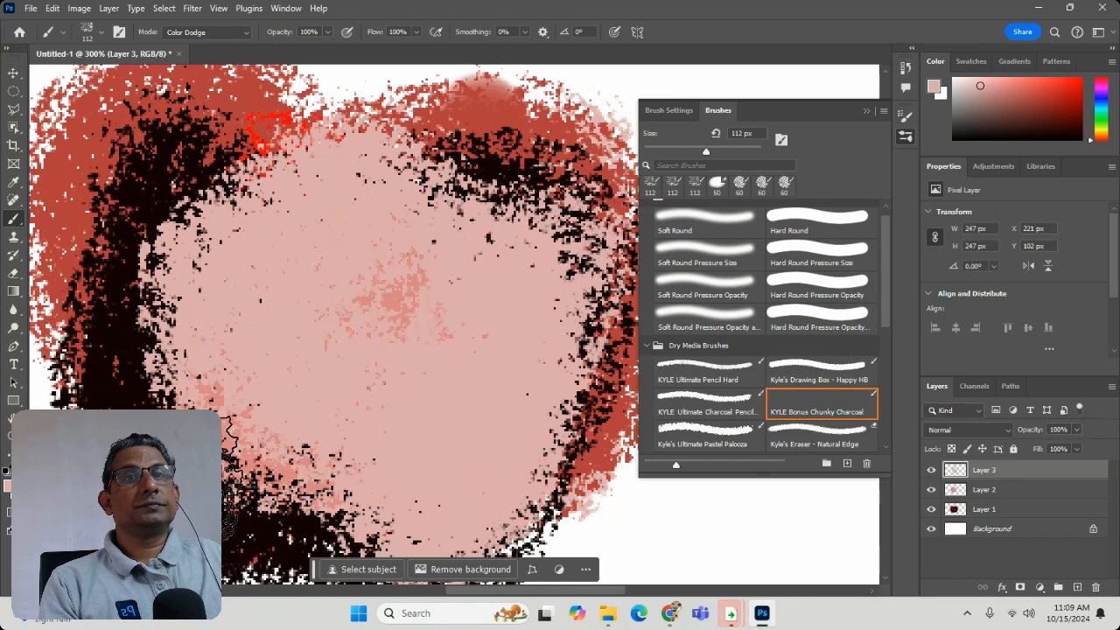
# - Change the foreground color to green #9dba5f and paint over the pink area on Layer 3 in Color Dodge mode
pyautogui.click(8, 486)
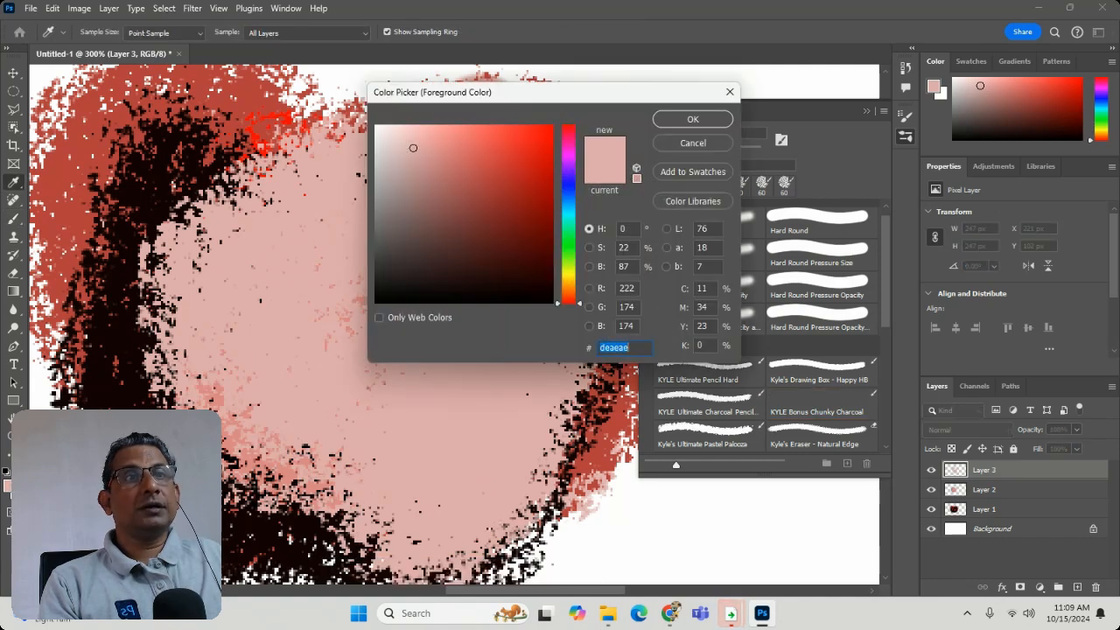
pyautogui.click(569, 263)
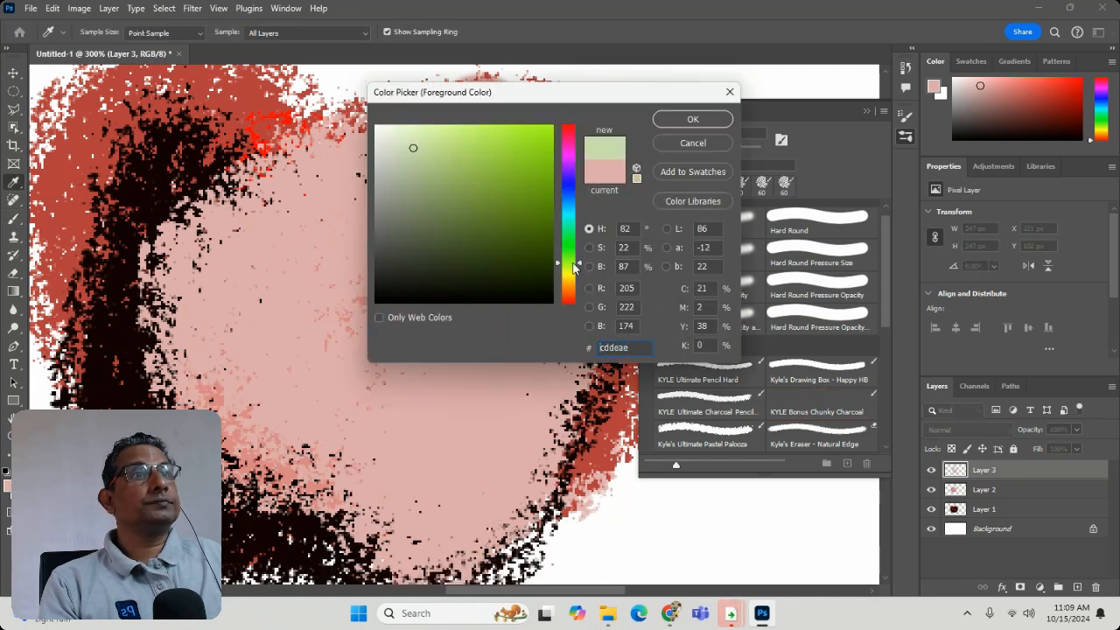
pyautogui.click(692, 119)
pyautogui.moveTo(312, 257)
pyautogui.mouseDown()
pyautogui.moveTo(425, 375)
pyautogui.moveTo(563, 225)
pyautogui.moveTo(429, 499)
pyautogui.moveTo(237, 230)
pyautogui.moveTo(405, 163)
pyautogui.moveTo(468, 175)
pyautogui.moveTo(189, 91)
pyautogui.mouseUp()
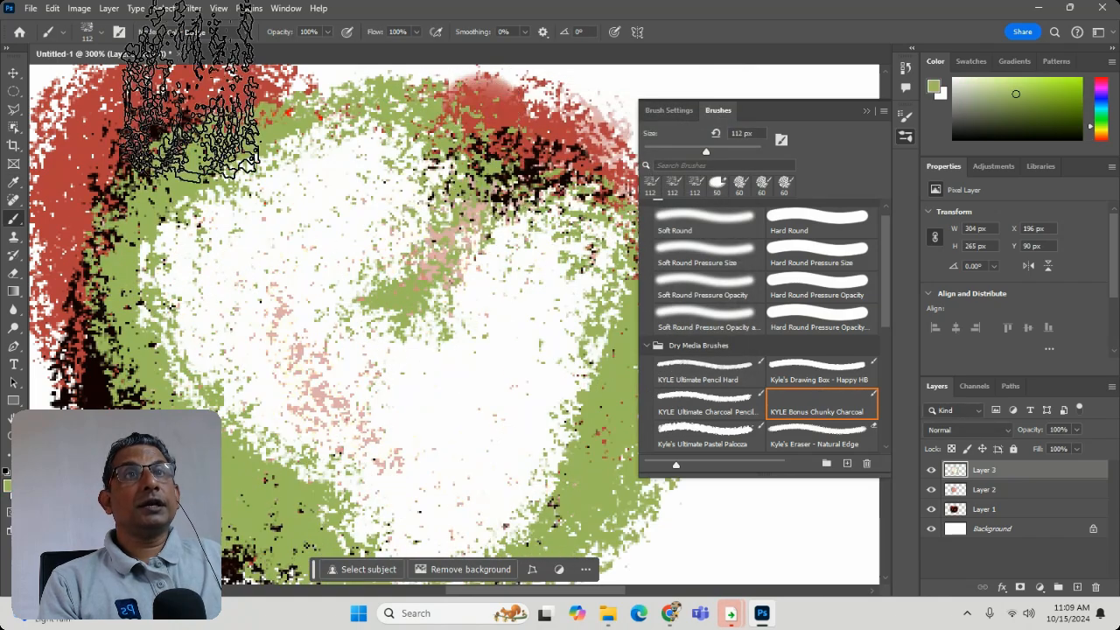
# - Paint green over the middle of Layer 3 in Normal mode and erase a diagonal strip from it with the 50 px eraser
pyautogui.click(204, 33)
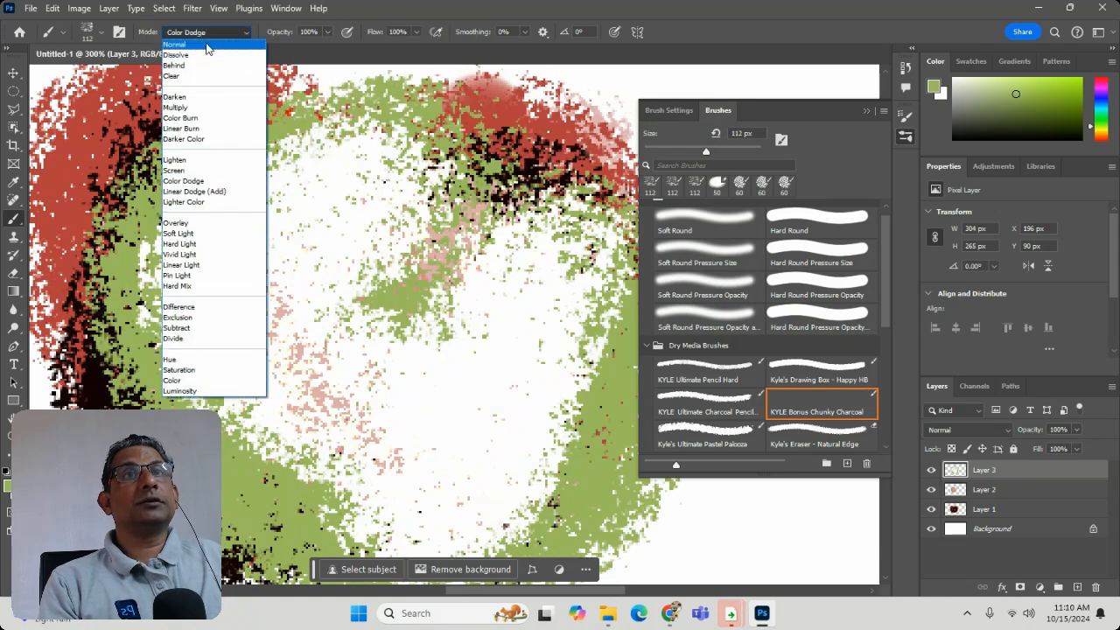
pyautogui.click(174, 44)
pyautogui.moveTo(180, 313)
pyautogui.mouseDown()
pyautogui.moveTo(357, 271)
pyautogui.moveTo(445, 374)
pyautogui.moveTo(352, 421)
pyautogui.moveTo(289, 423)
pyautogui.moveTo(262, 463)
pyautogui.mouseUp()
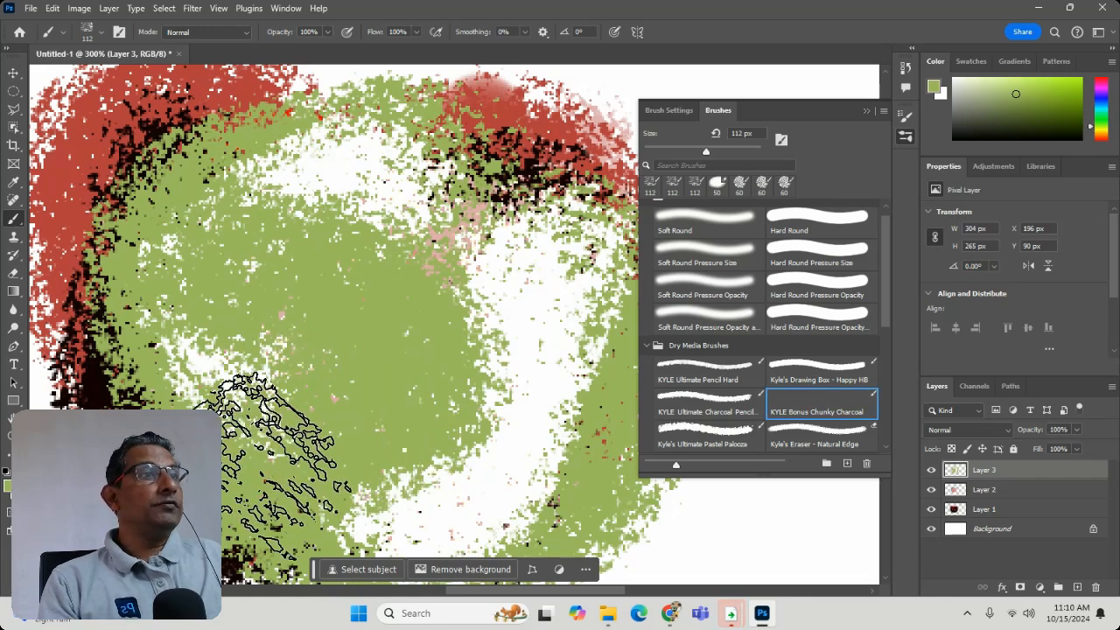
pyautogui.press('e')
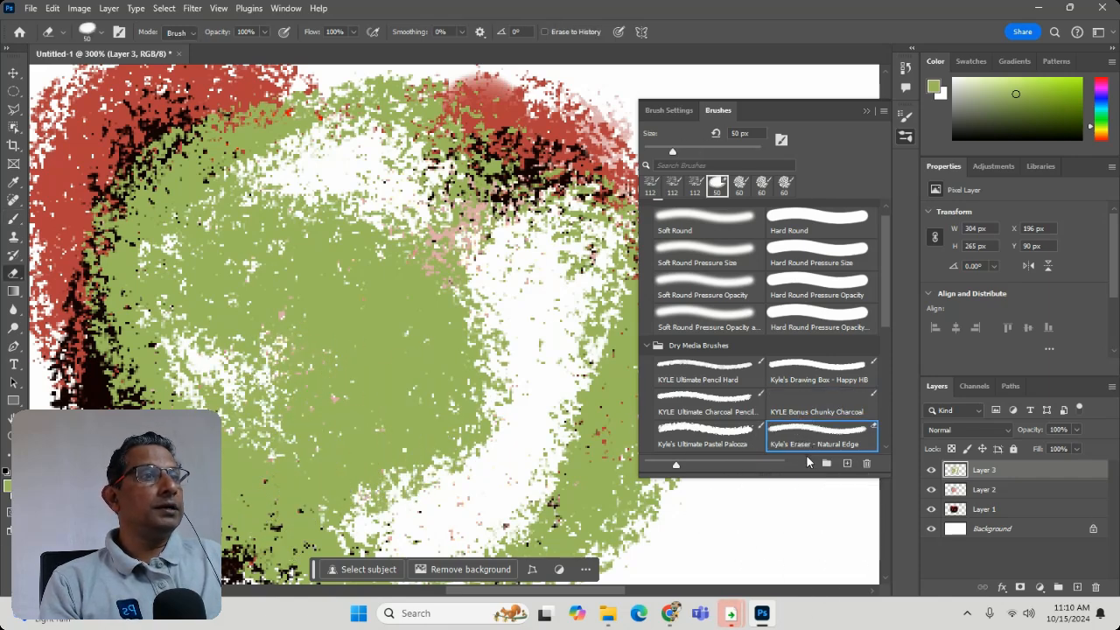
pyautogui.moveTo(433, 215)
pyautogui.mouseDown()
pyautogui.moveTo(375, 362)
pyautogui.moveTo(368, 418)
pyautogui.mouseUp()
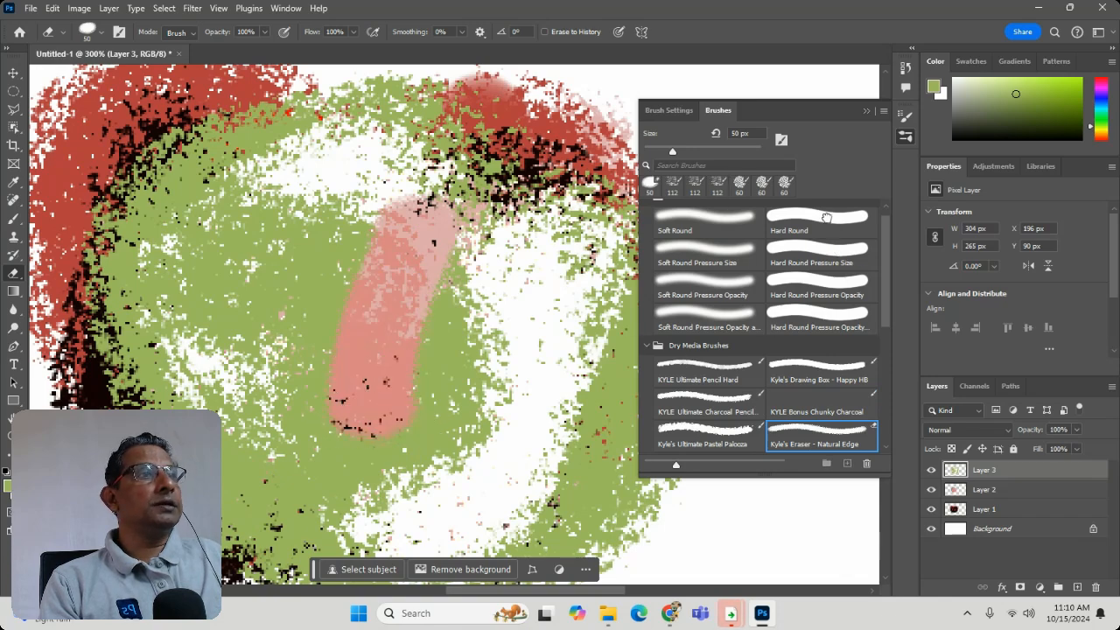
# - Choose the recent 60 px textured brush and paint a more saturated green across the erased strip on Layer 3
pyautogui.click(796, 214)
pyautogui.click(763, 182)
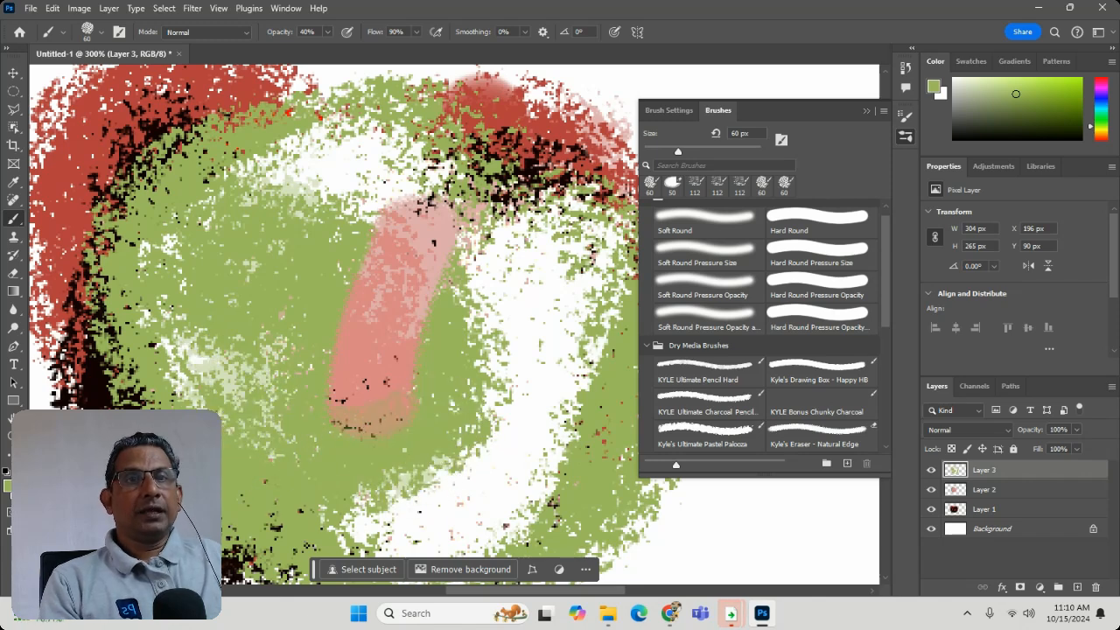
pyautogui.click(9, 486)
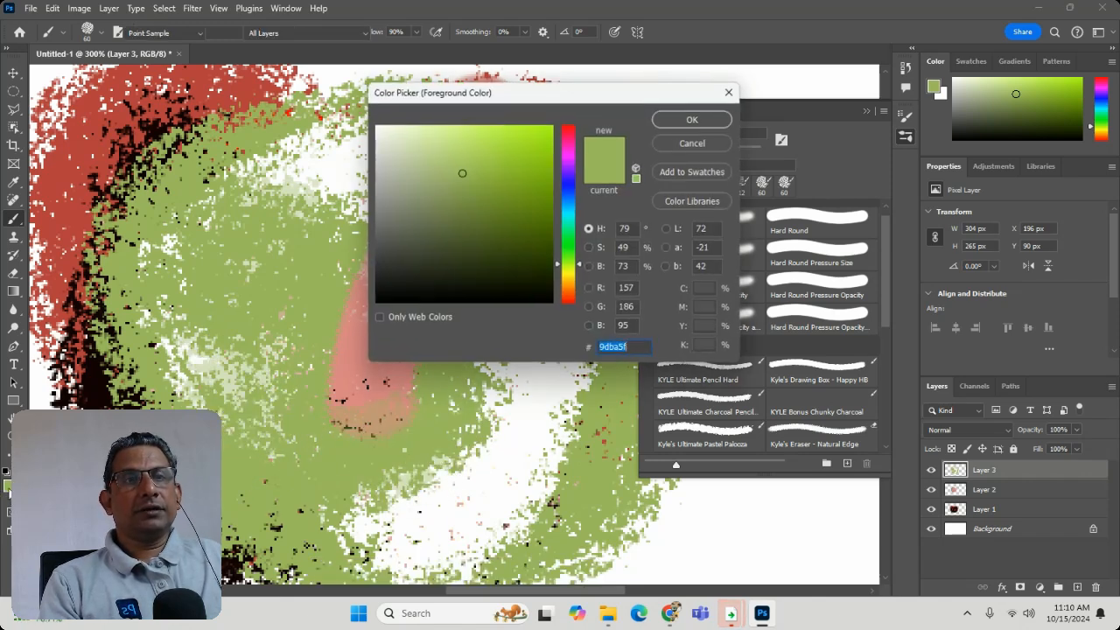
pyautogui.click(548, 180)
pyautogui.click(701, 123)
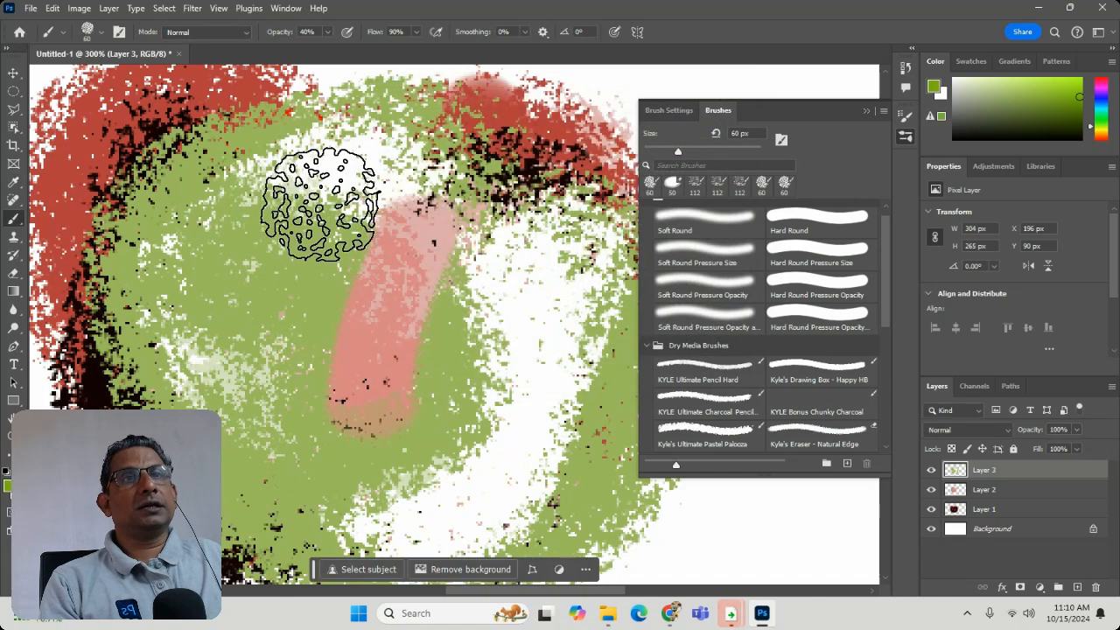
pyautogui.moveTo(321, 187); pyautogui.dragTo(475, 350)
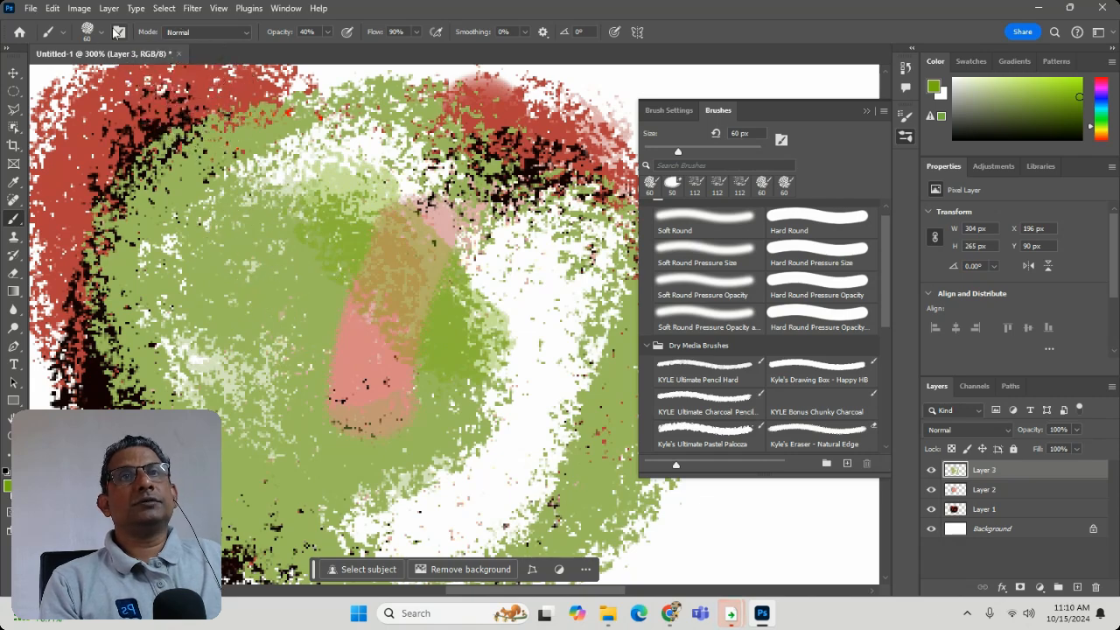
# - Set up a 23 px Soft Round brush in Normal mode and add a new layer above Layer 3
pyautogui.click(90, 29)
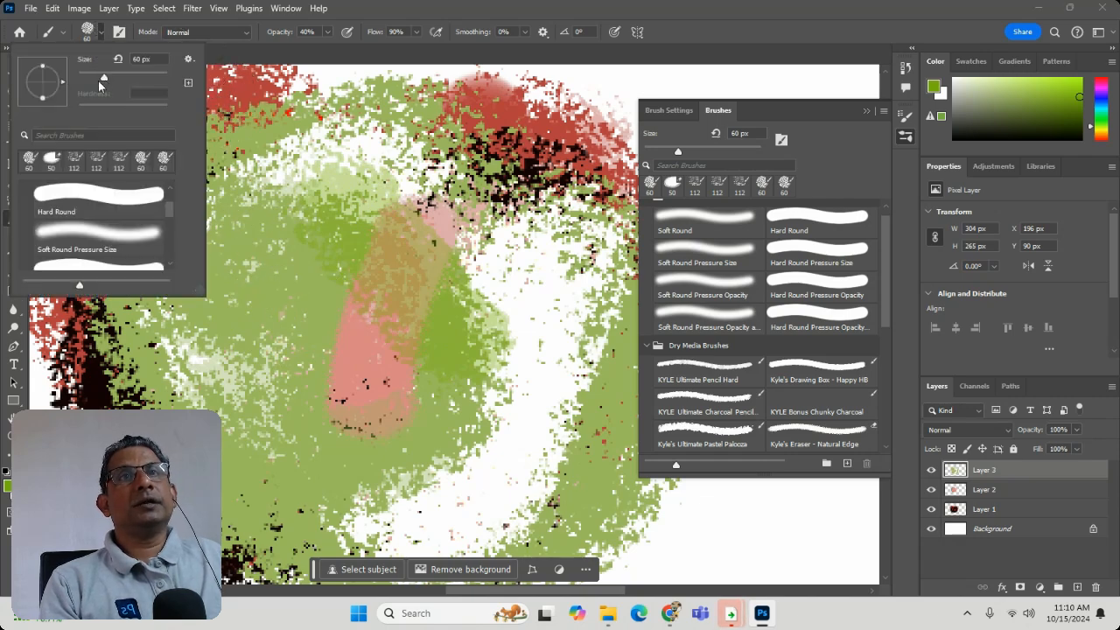
pyautogui.moveTo(98, 80); pyautogui.dragTo(90, 81)
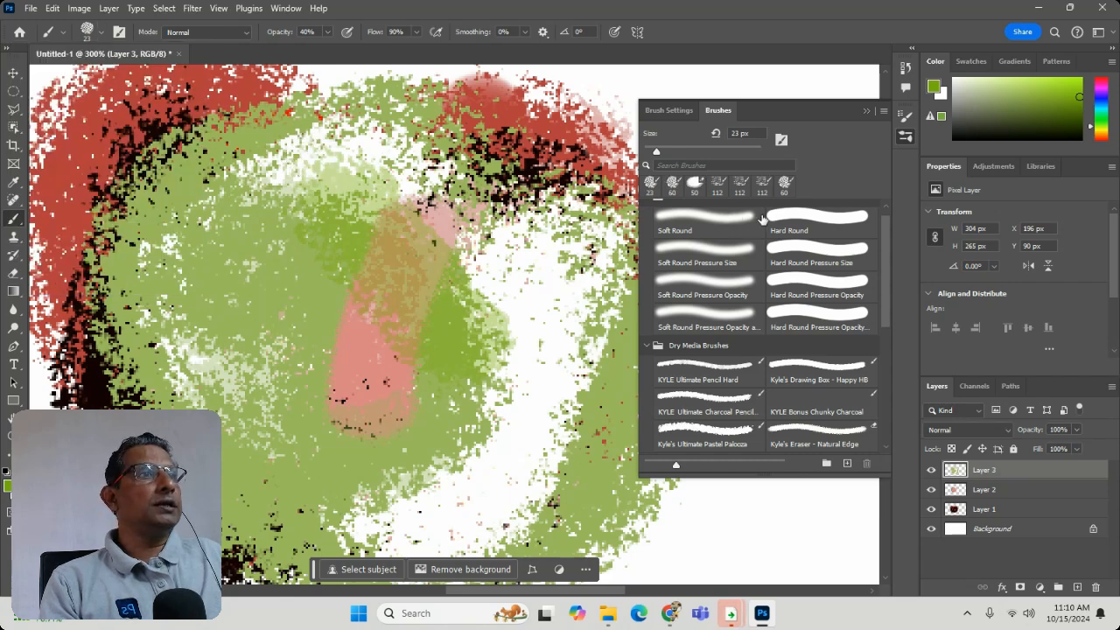
pyautogui.click(729, 217)
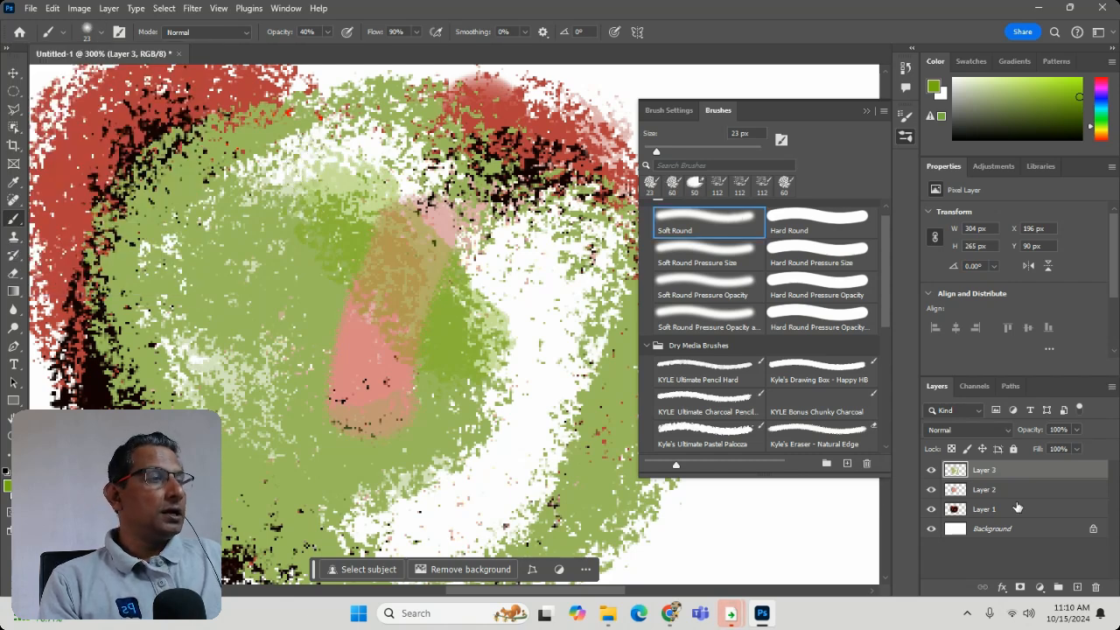
pyautogui.click(1077, 587)
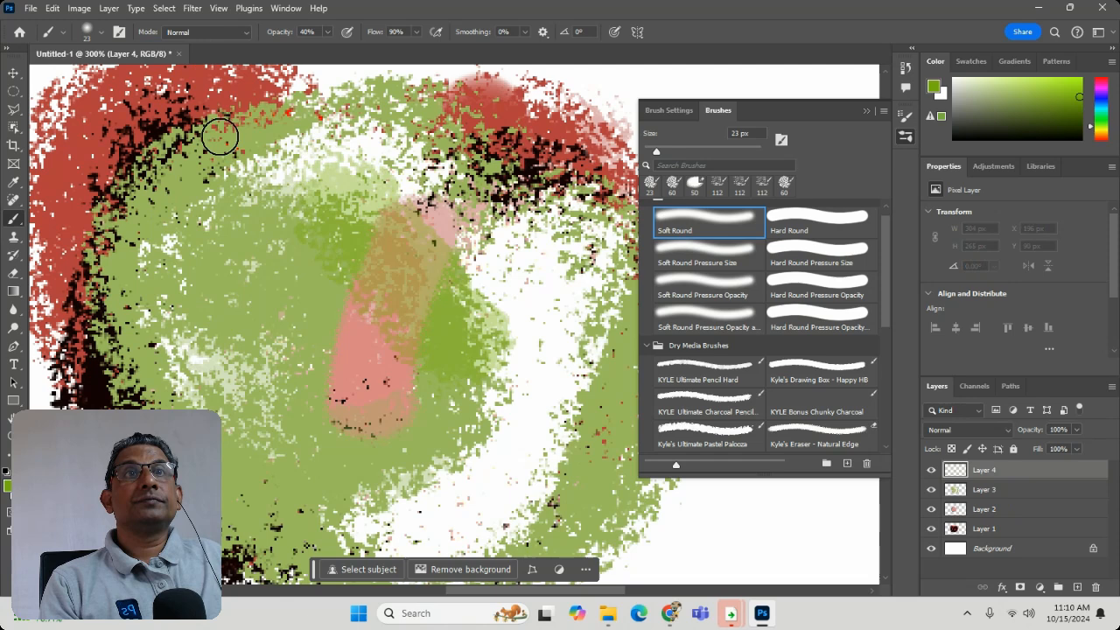
pyautogui.click(208, 35)
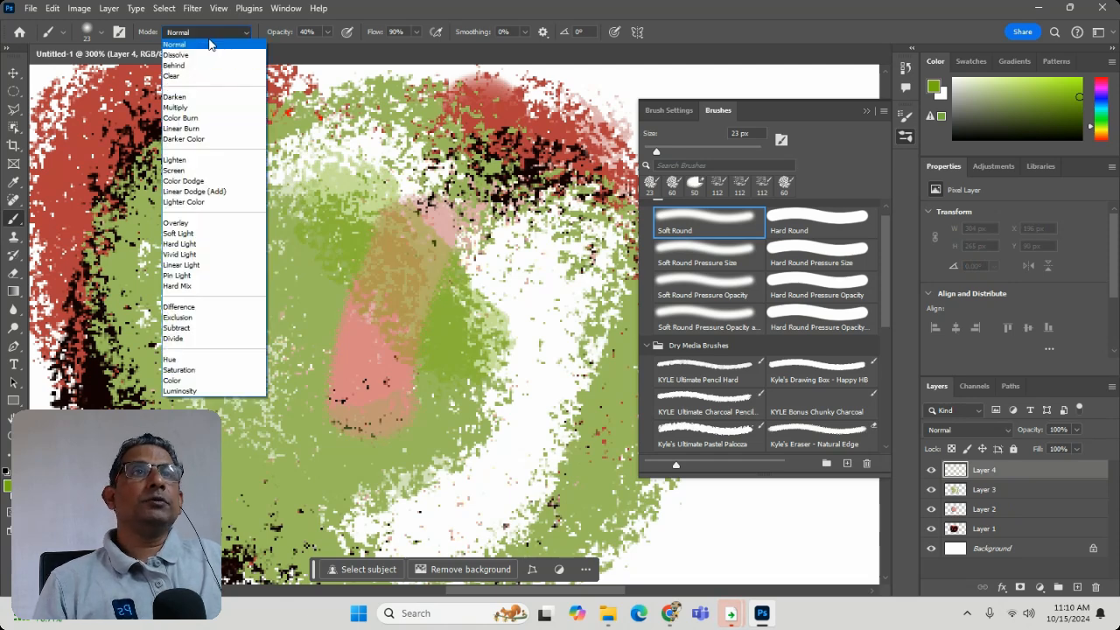
pyautogui.click(236, 44)
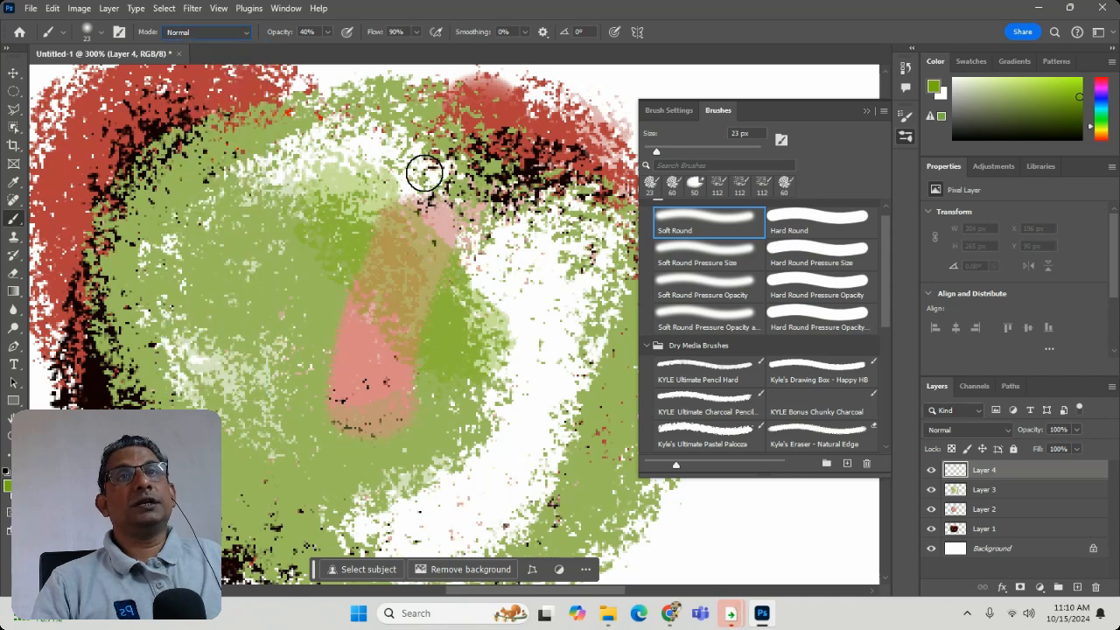
# - Reset all warning dialogs in the General preferences
pyautogui.click(56, 8)
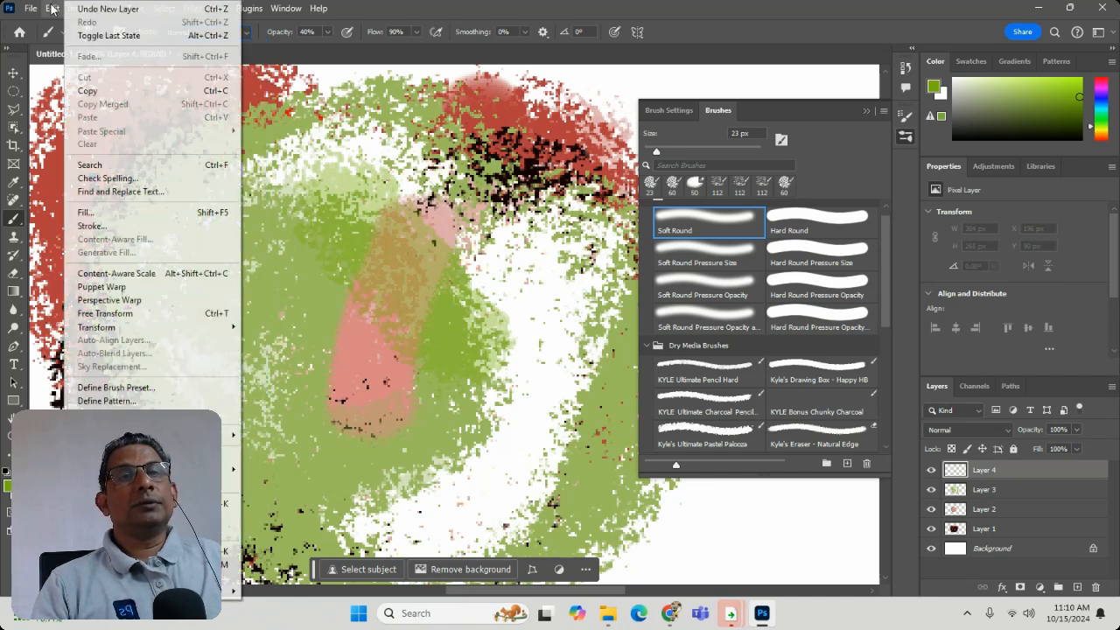
pyautogui.moveTo(175, 590)
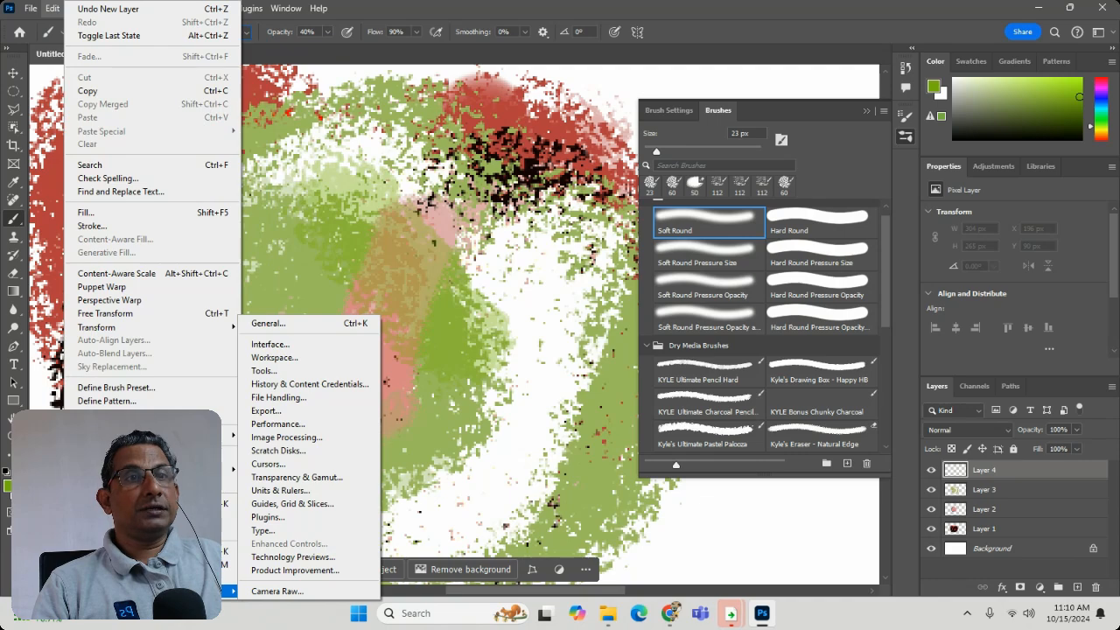
pyautogui.click(304, 318)
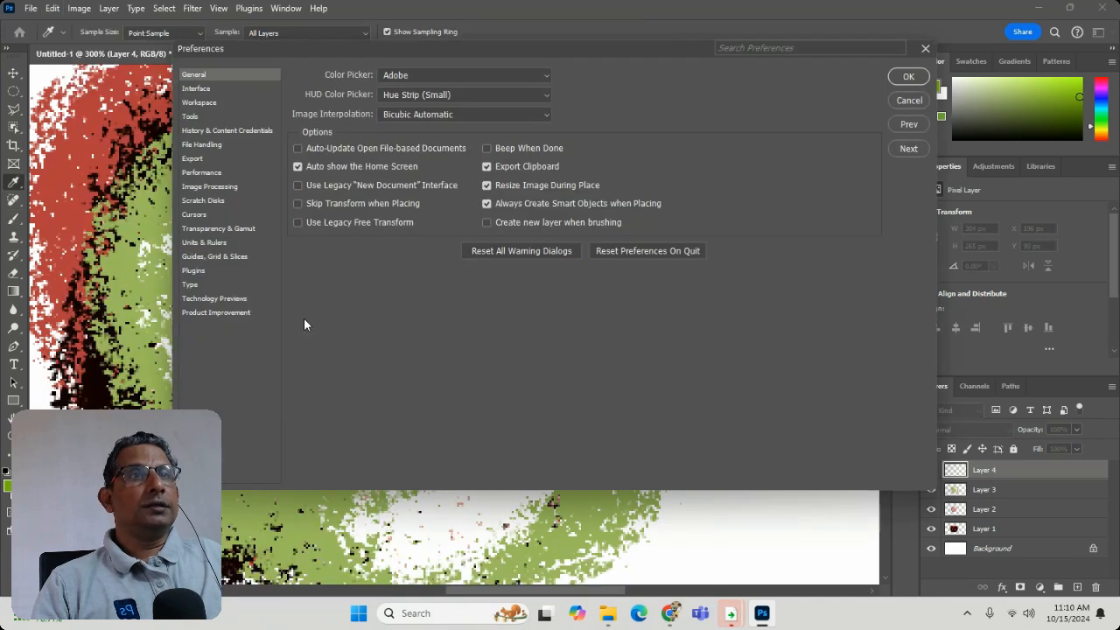
pyautogui.click(528, 252)
pyautogui.click(533, 240)
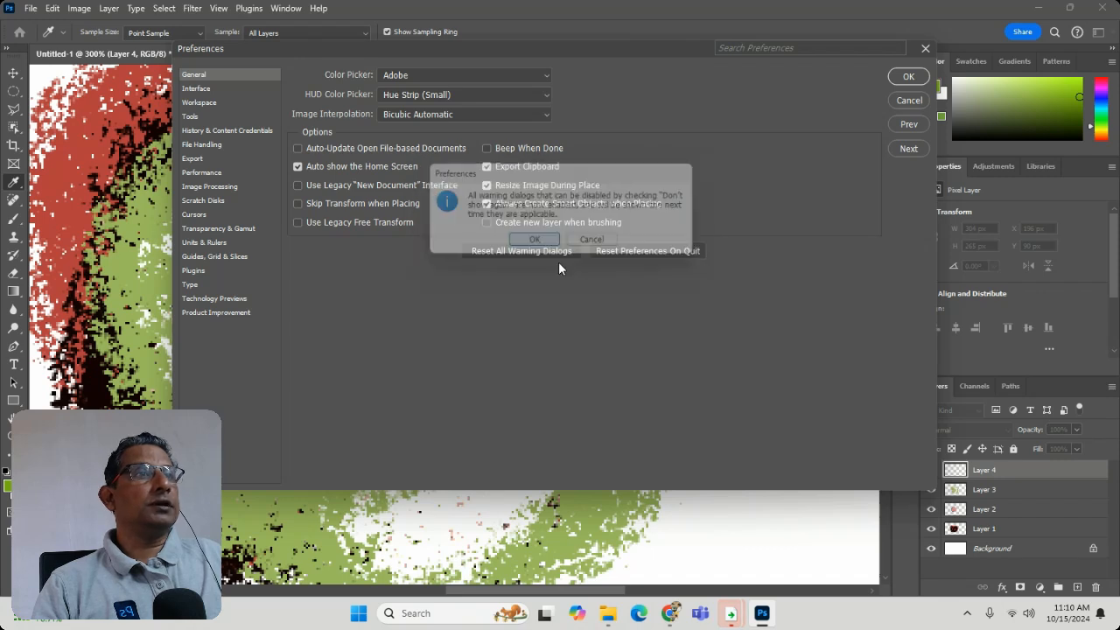
# - Set the preferences to reset on quit and accept the preference changes
pyautogui.click(658, 251)
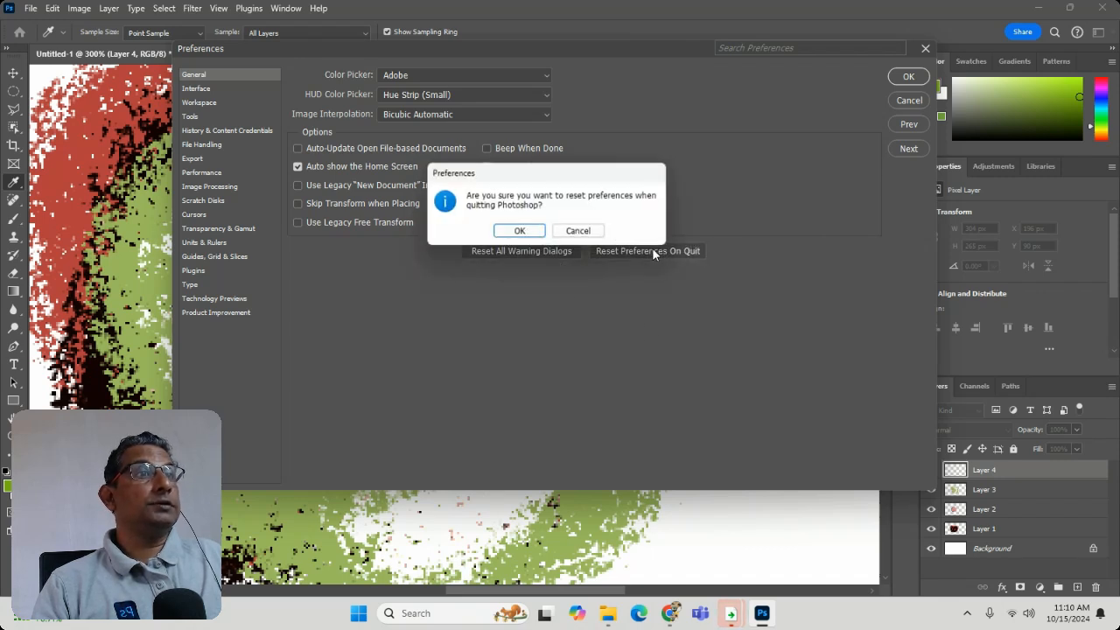
pyautogui.click(520, 232)
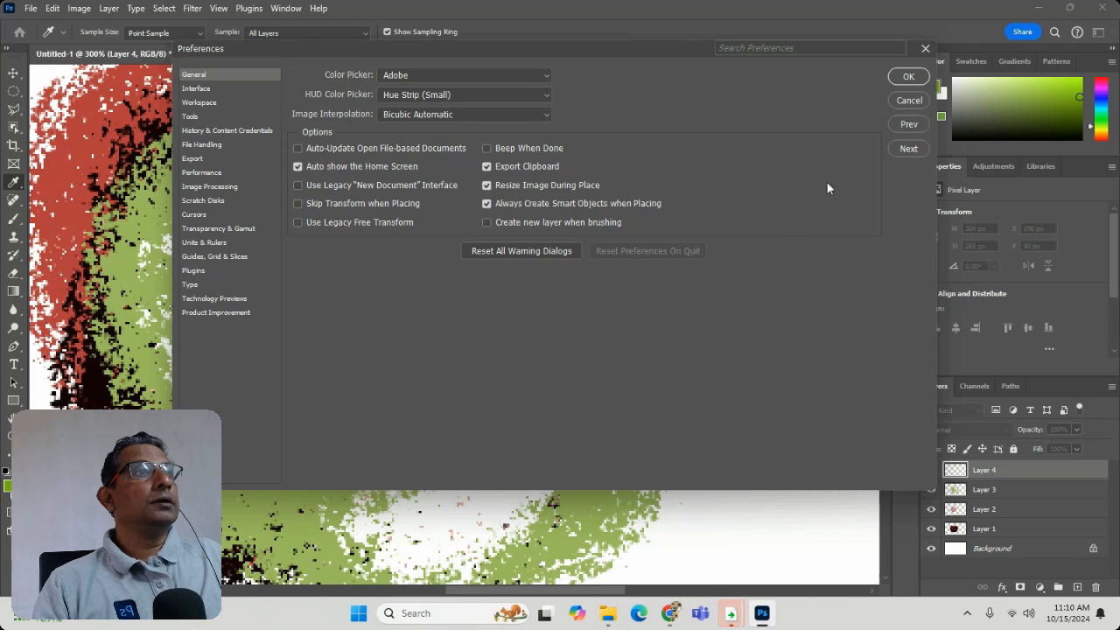
pyautogui.click(893, 79)
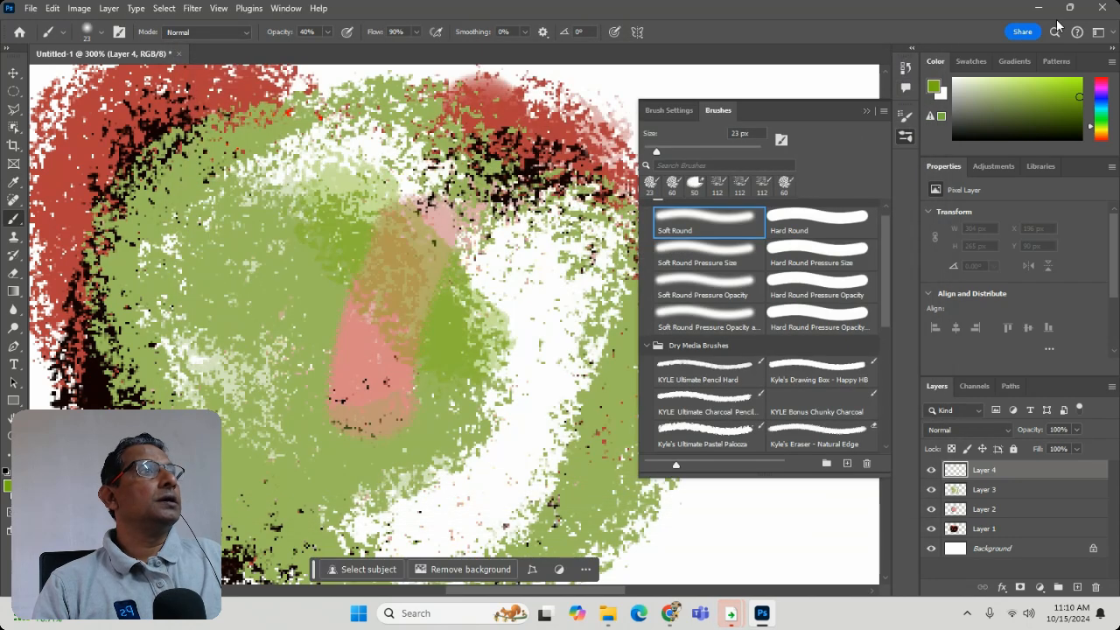
# - Quit the program, saving the document as Untitled-1 in the Downloads folder
pyautogui.click(1105, 7)
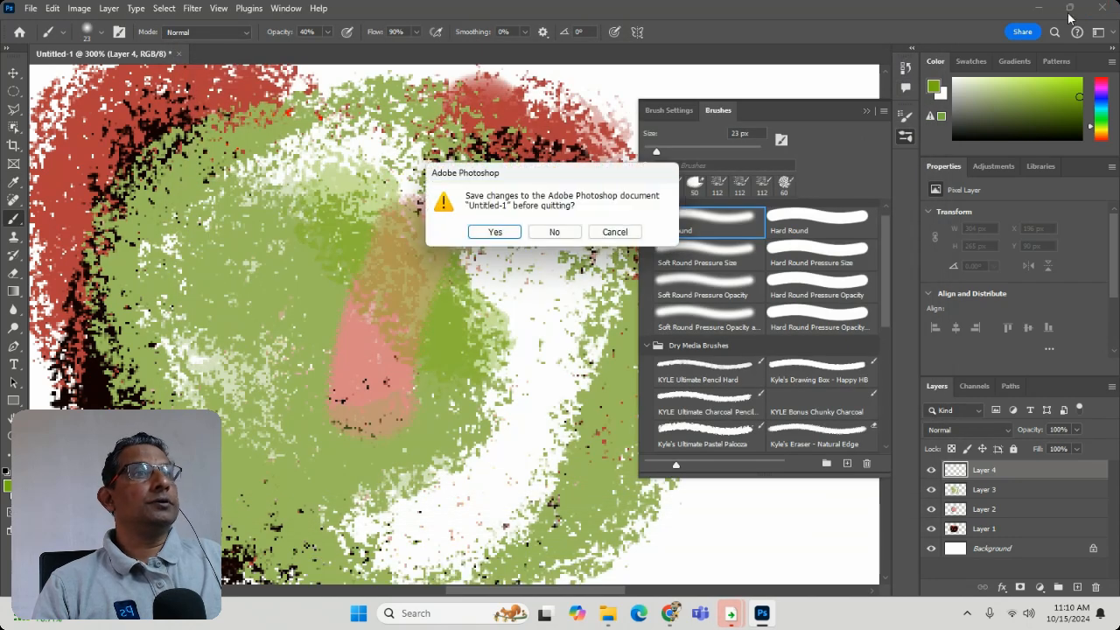
pyautogui.click(507, 232)
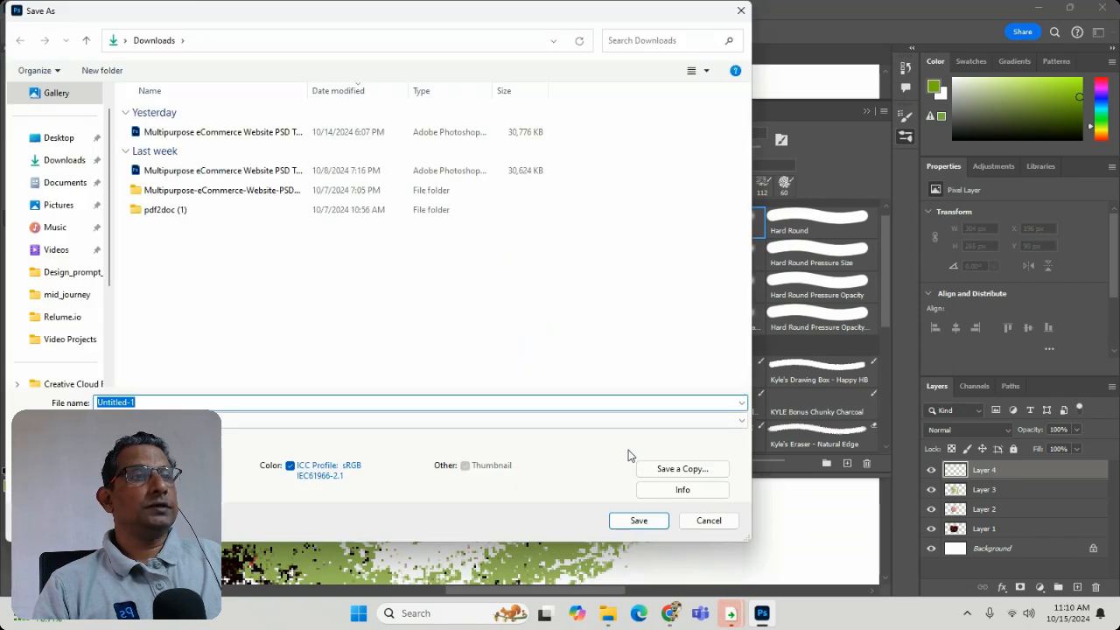
pyautogui.click(640, 520)
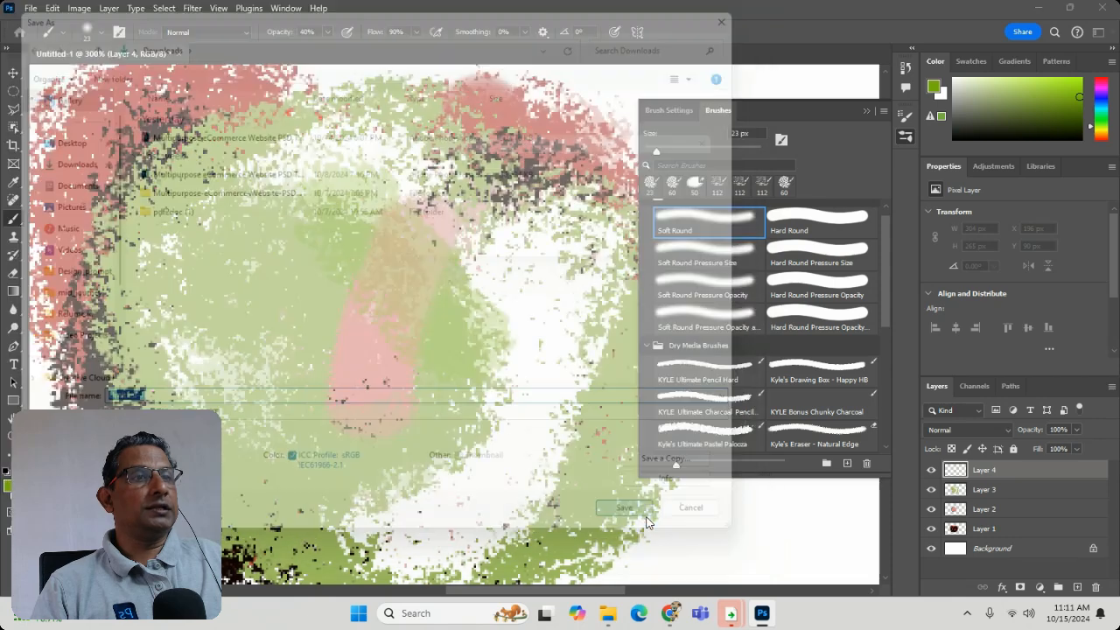
pyautogui.click(722, 170)
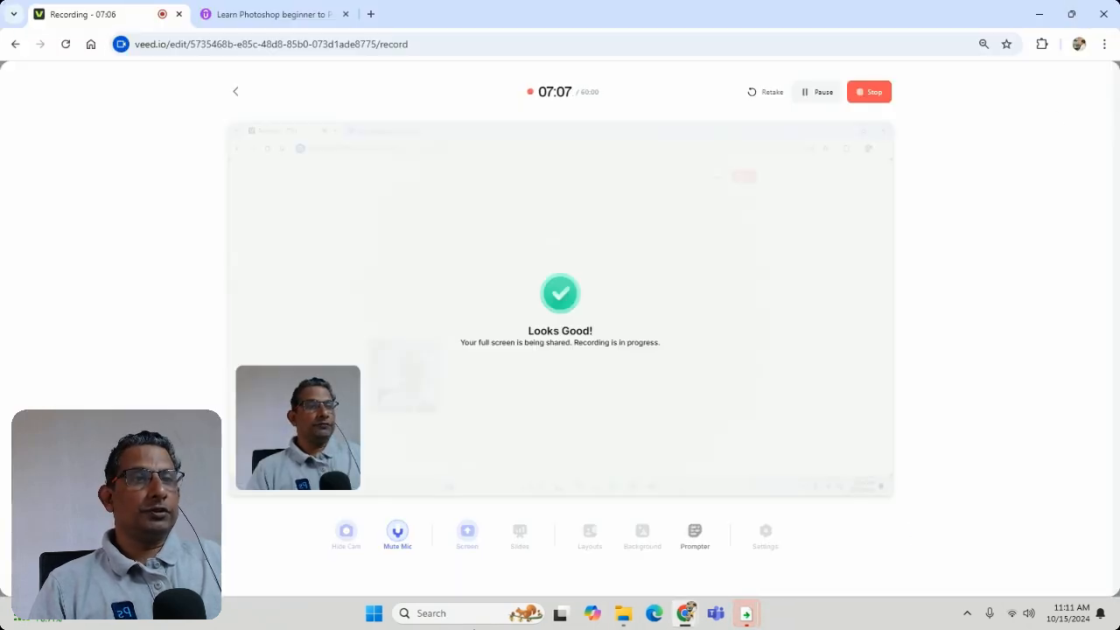
# - Search Windows for "phot" and launch Adobe Photoshop 2024 again
pyautogui.click(382, 617)
pyautogui.write('p')
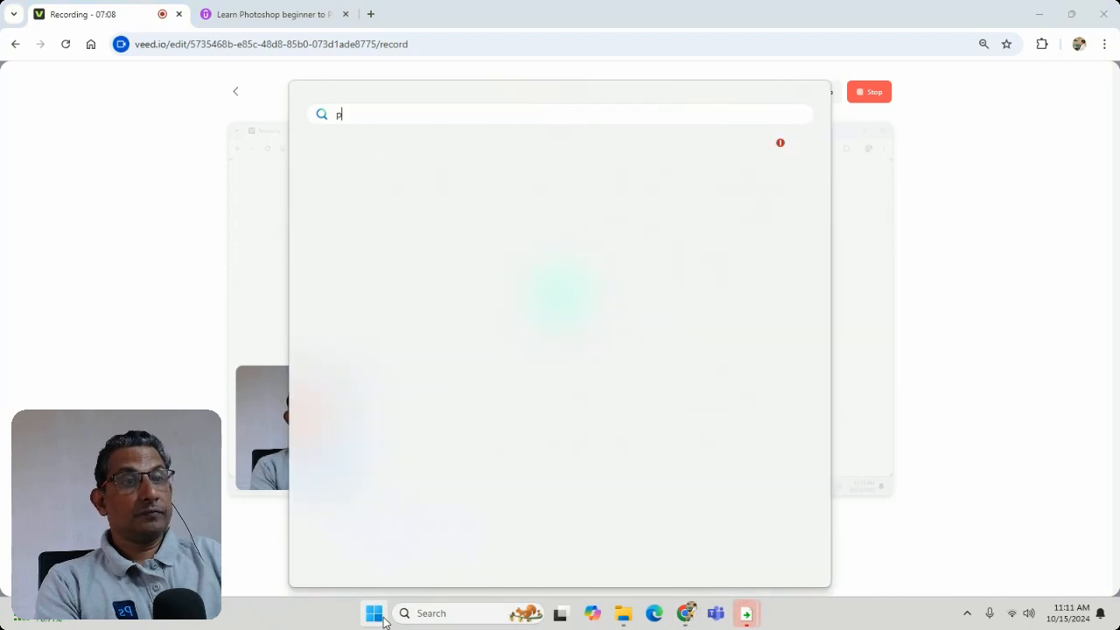
pyautogui.write('hot')
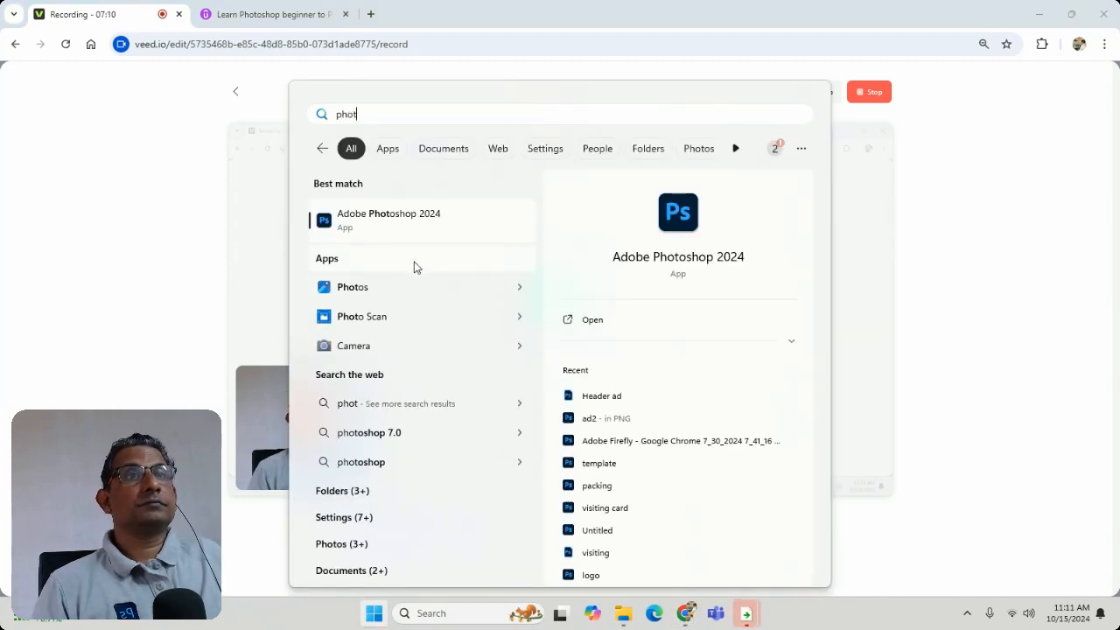
pyautogui.click(425, 216)
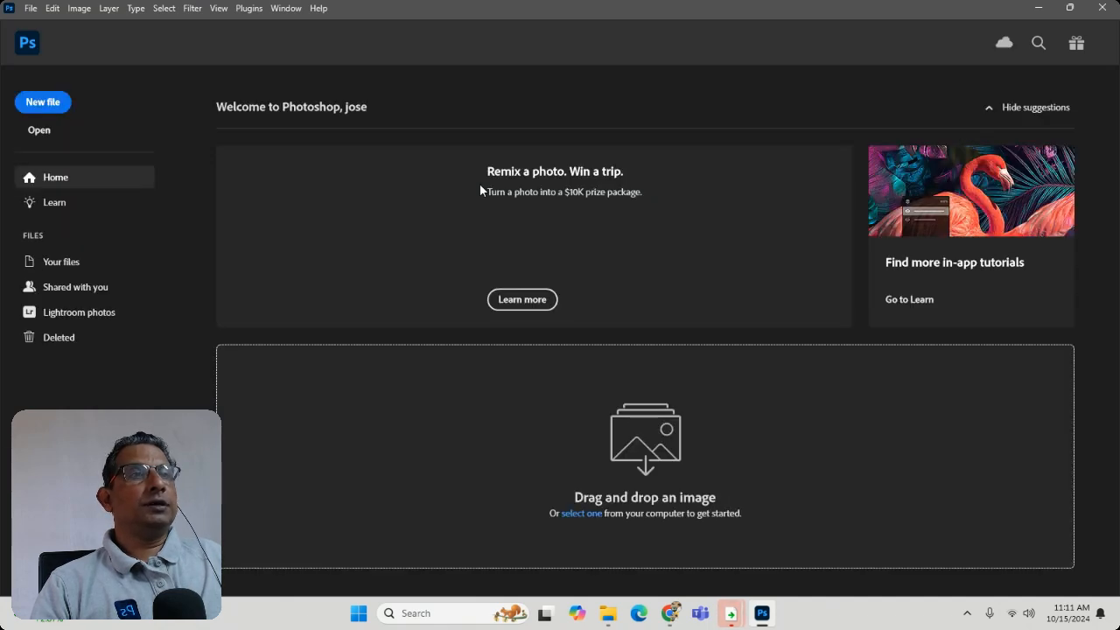
# - Create a white 7 x 5 inch document at 300 ppi and paint freehand black lines on it with the 13 px brush
pyautogui.click(60, 96)
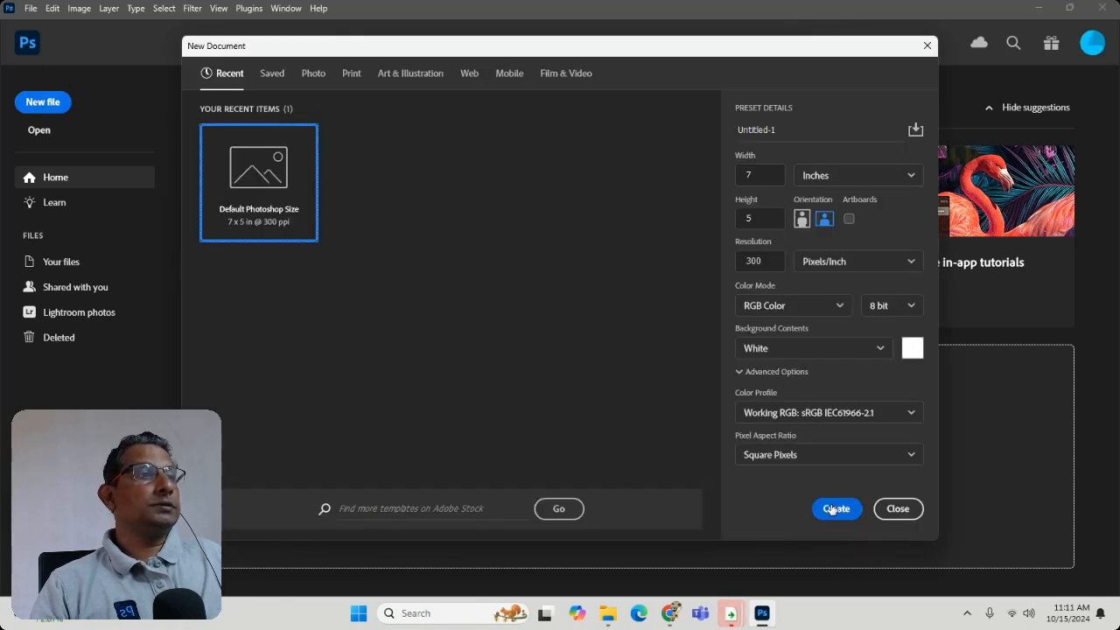
pyautogui.click(833, 509)
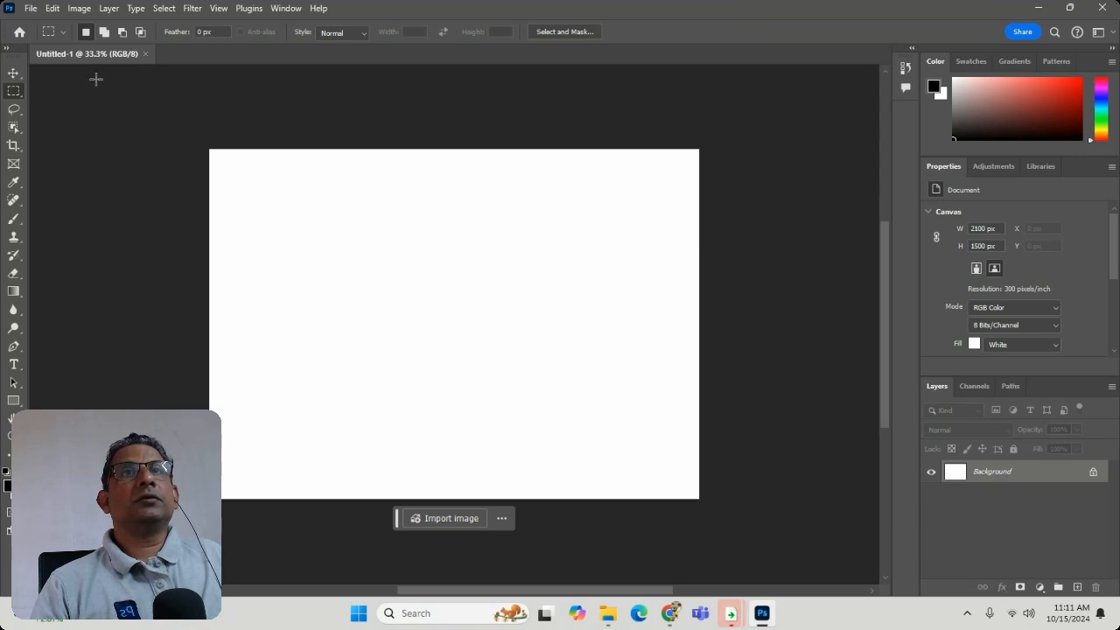
pyautogui.click(12, 221)
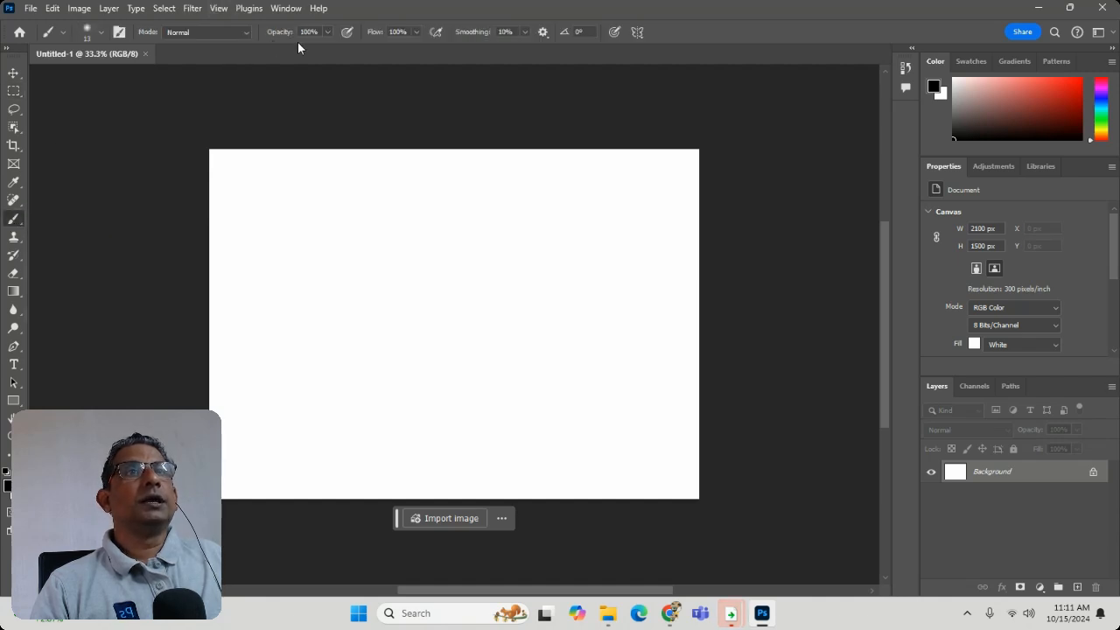
pyautogui.moveTo(396, 238); pyautogui.dragTo(344, 289)
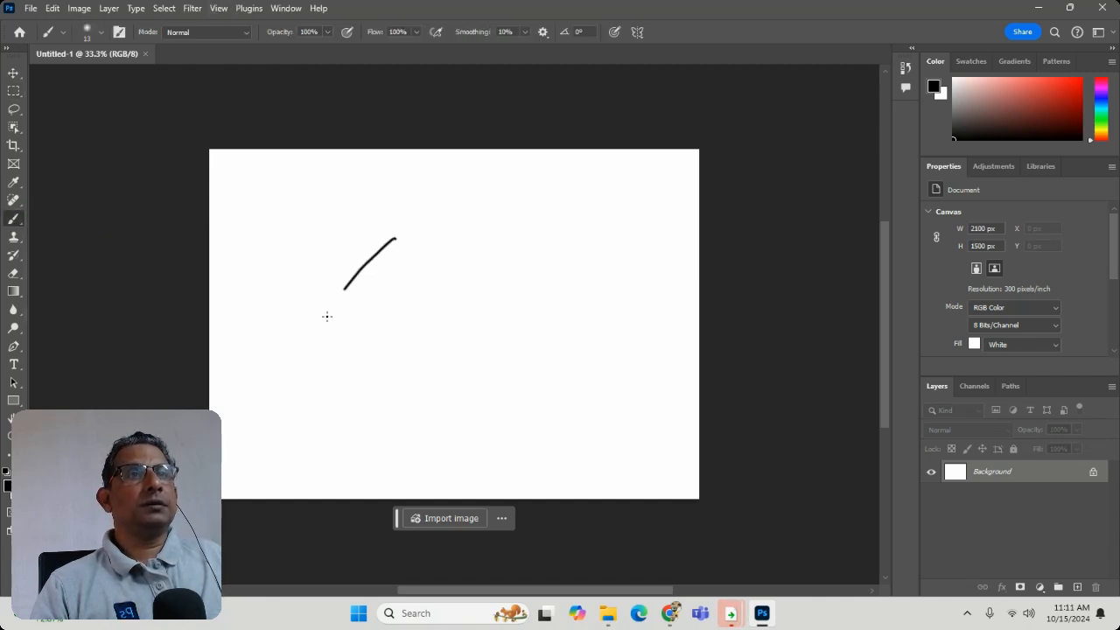
pyautogui.moveTo(342, 332)
pyautogui.mouseDown()
pyautogui.moveTo(376, 416)
pyautogui.moveTo(575, 324)
pyautogui.moveTo(561, 354)
pyautogui.mouseUp()
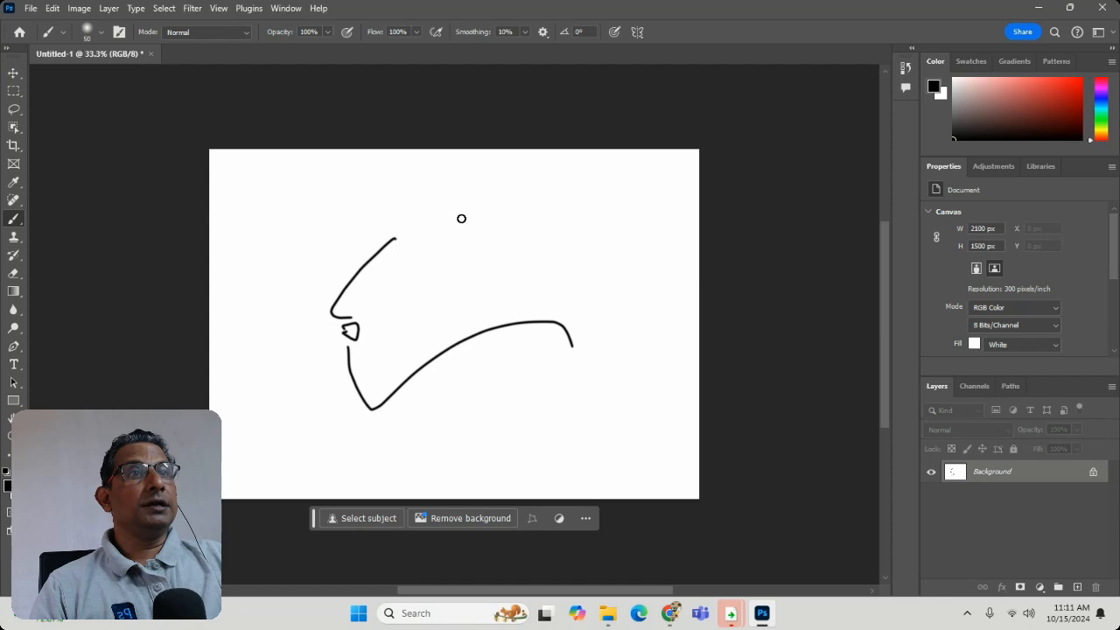
# - Increase the brush size to 700 px
pyautogui.press(']')
pyautogui.press(']')
pyautogui.press(']')
pyautogui.press(']')
pyautogui.press(']')
pyautogui.press(']')
pyautogui.press(']')
pyautogui.press(']')
pyautogui.press(']')
pyautogui.press(']')
pyautogui.press(']')
pyautogui.press(']')
pyautogui.press(']')
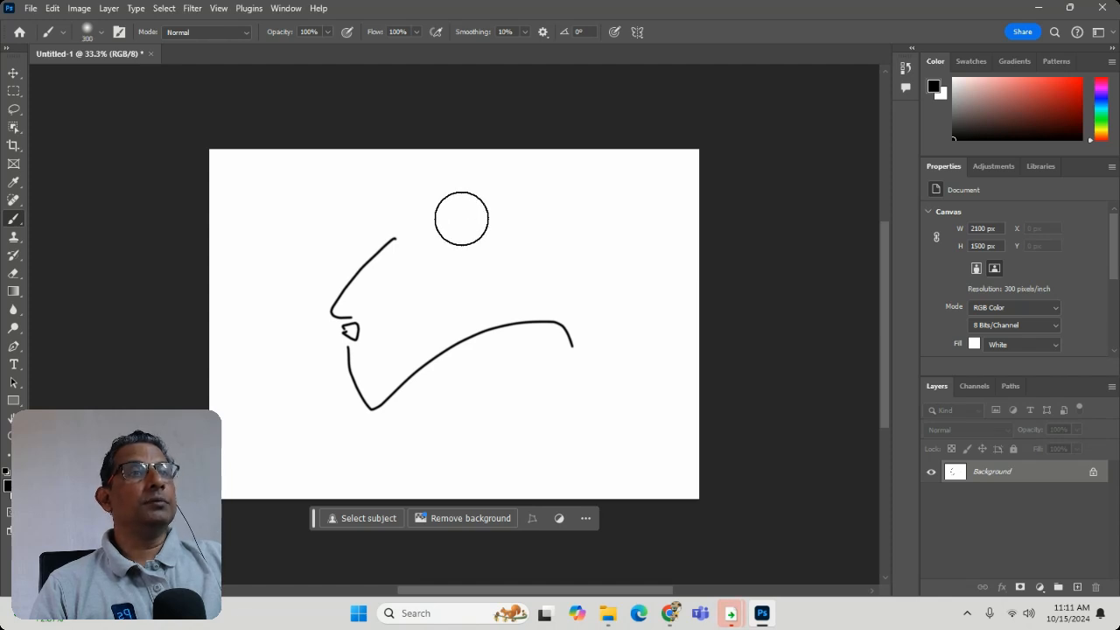
pyautogui.press(']')
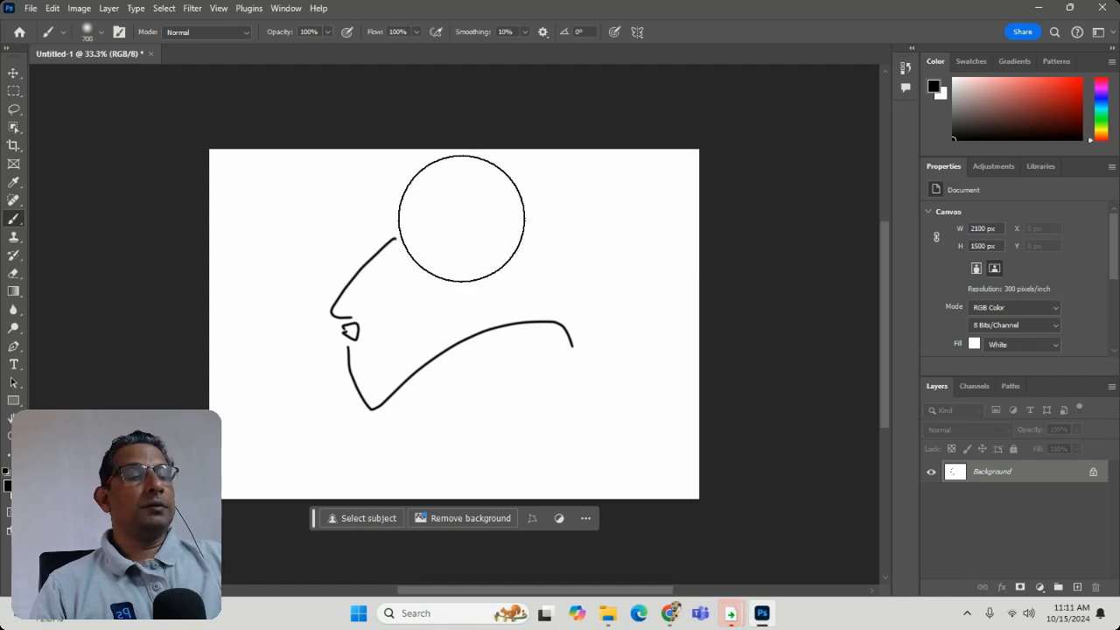
# - Shrink and enlarge the brush in increments several times, finishing at a size of 600 px
pyautogui.press('[')
pyautogui.press('[')
pyautogui.press('[')
pyautogui.press('[')
pyautogui.press('[')
pyautogui.press('[')
pyautogui.press('[')
pyautogui.press('[')
pyautogui.press('[')
pyautogui.press('[')
pyautogui.press('[')
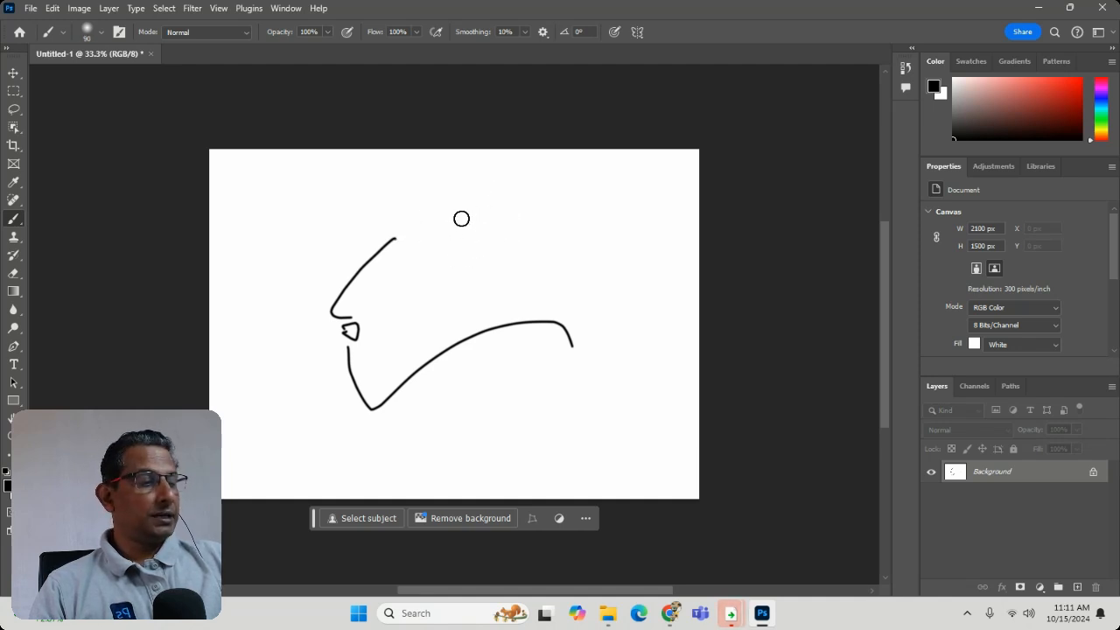
pyautogui.press(']')
pyautogui.press(']')
pyautogui.press(']')
pyautogui.press(']')
pyautogui.press(']')
pyautogui.press(']')
pyautogui.press(']')
pyautogui.press(']')
pyautogui.press(']')
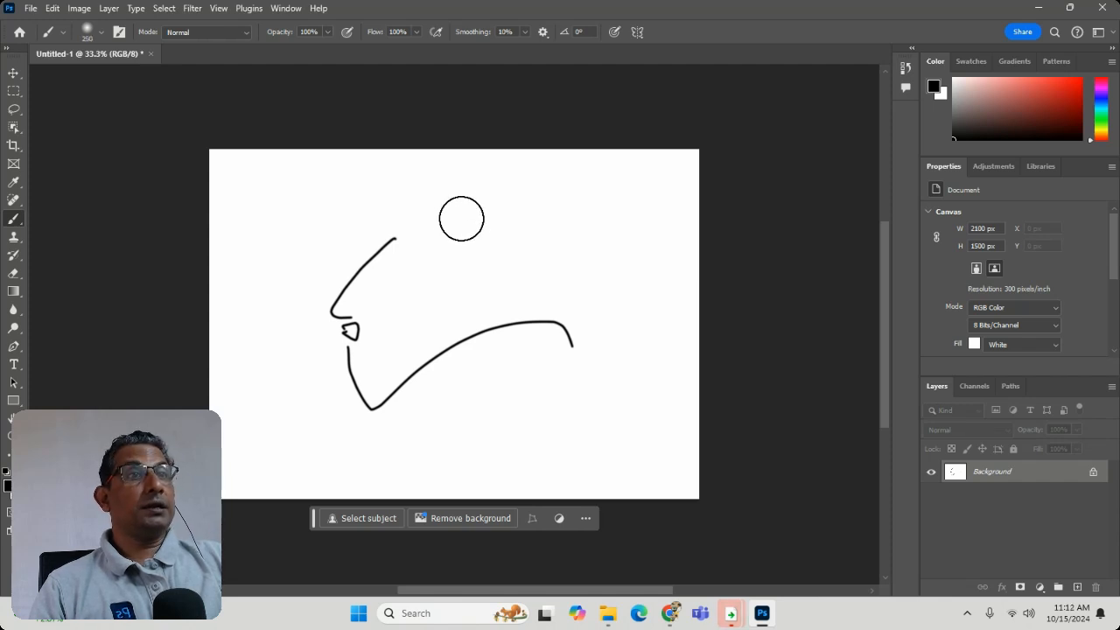
pyautogui.press(']')
pyautogui.press(']')
pyautogui.press(']')
pyautogui.press(']')
pyautogui.press('[')
pyautogui.press('[')
pyautogui.press('[')
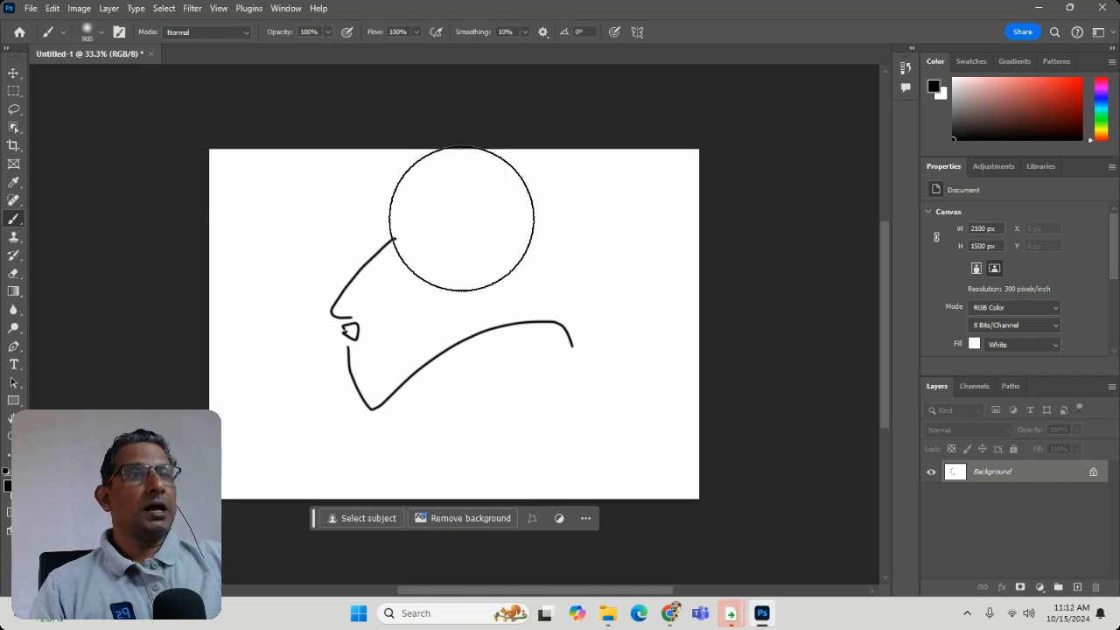
pyautogui.press('[')
pyautogui.press('[')
pyautogui.press('[')
pyautogui.press('[')
pyautogui.press('[')
pyautogui.press('[')
pyautogui.press('[')
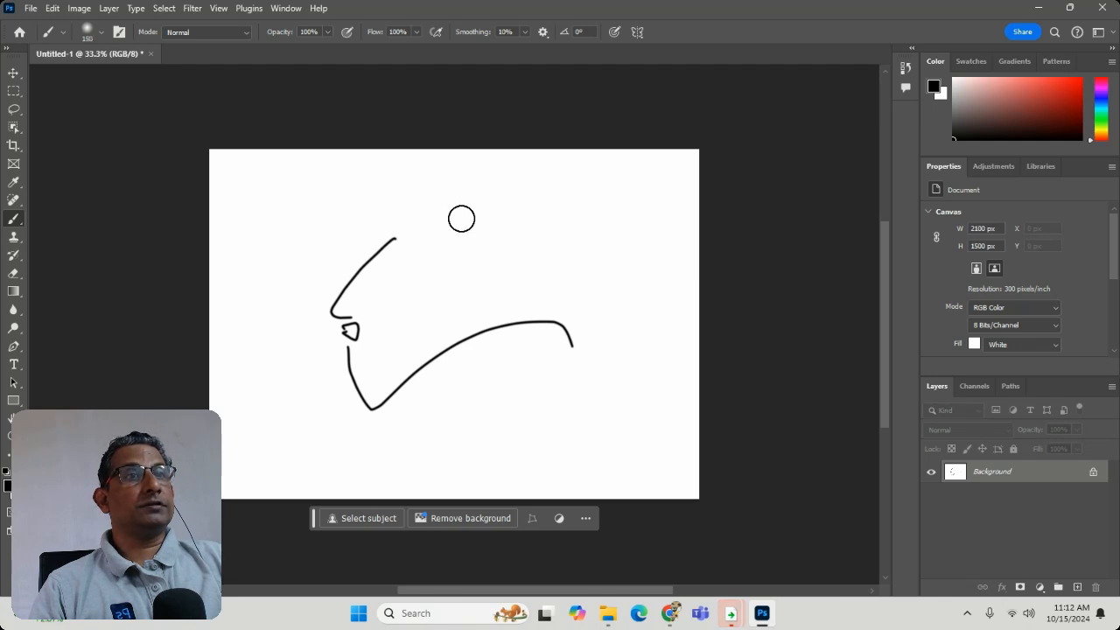
pyautogui.press(']')
pyautogui.press(']')
pyautogui.press(']')
pyautogui.press(']')
pyautogui.press(']')
pyautogui.press(']')
pyautogui.press(']')
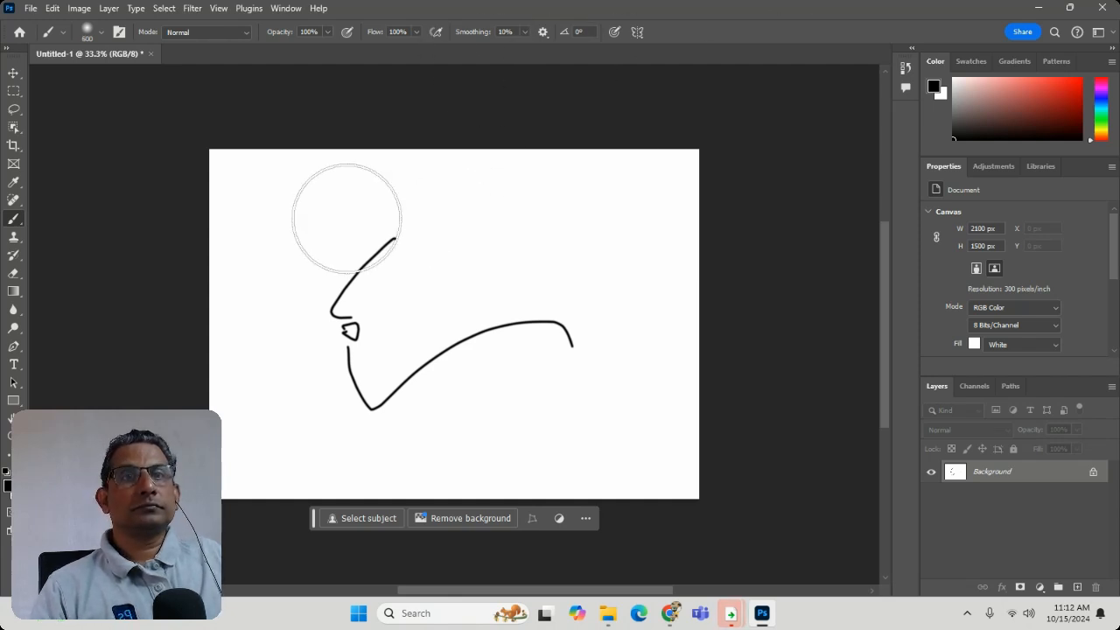
# - Paint three separate soft black dabs across the upper part of the canvas with the 600 px brush
pyautogui.click(574, 248)
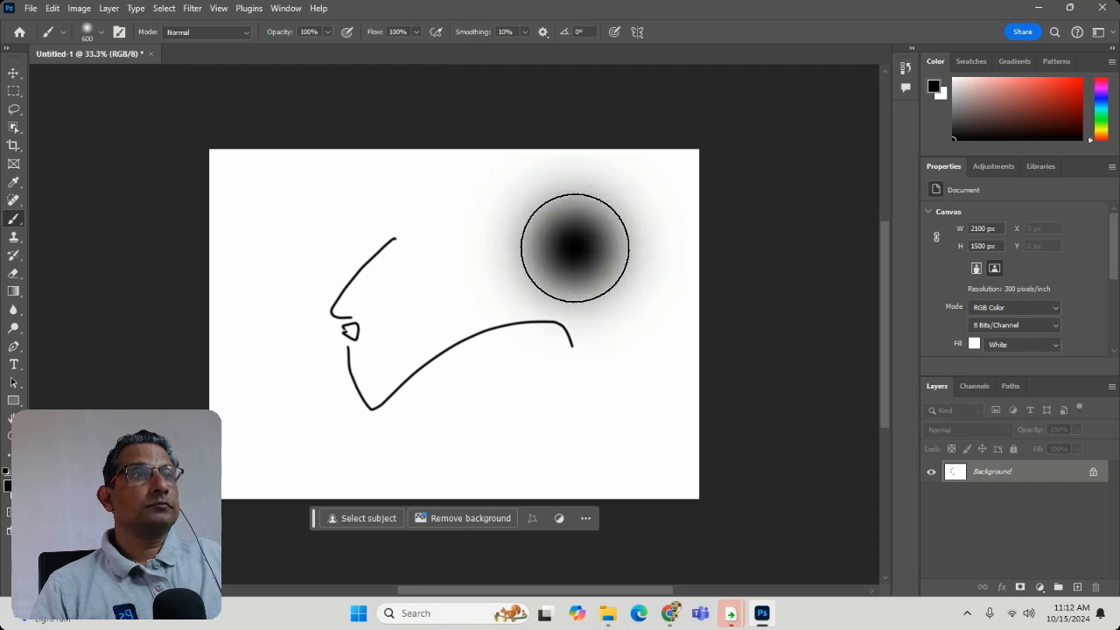
pyautogui.click(398, 274)
pyautogui.click(454, 227)
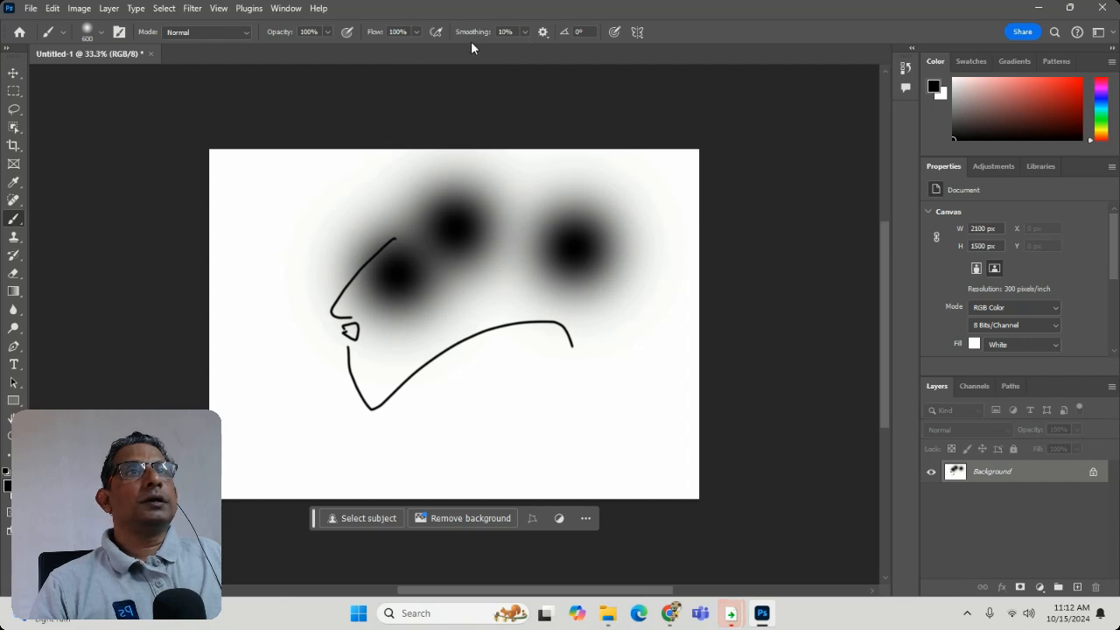
# - Enable airbrush-style build-up, set the brush smoothing to 100%, and paint a held black dab in the canvas's lower-right area
pyautogui.click(436, 32)
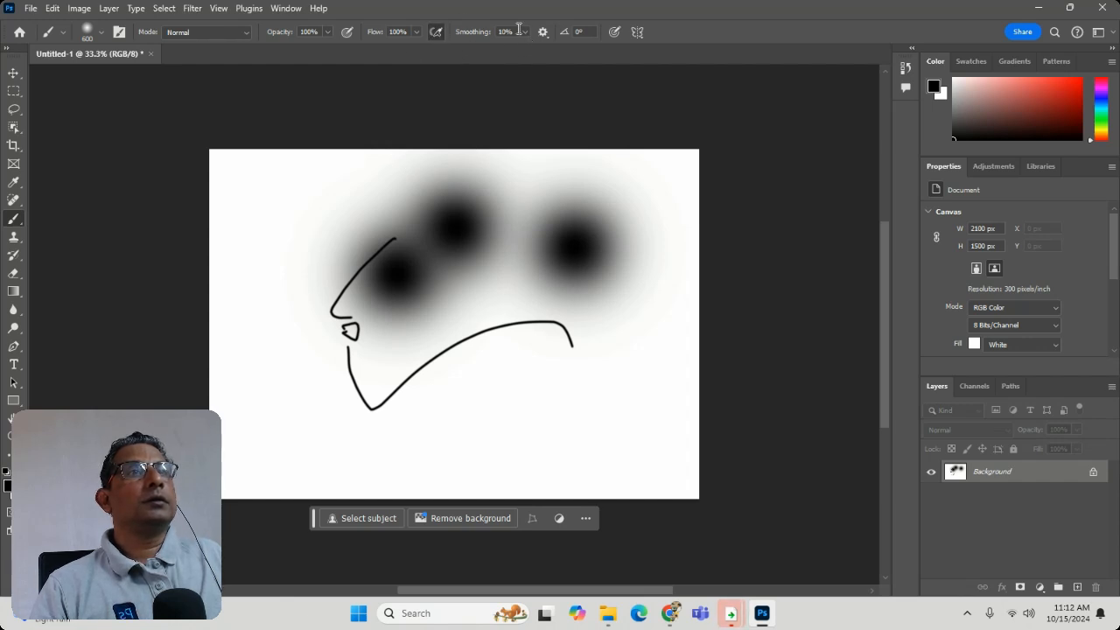
pyautogui.click(525, 31)
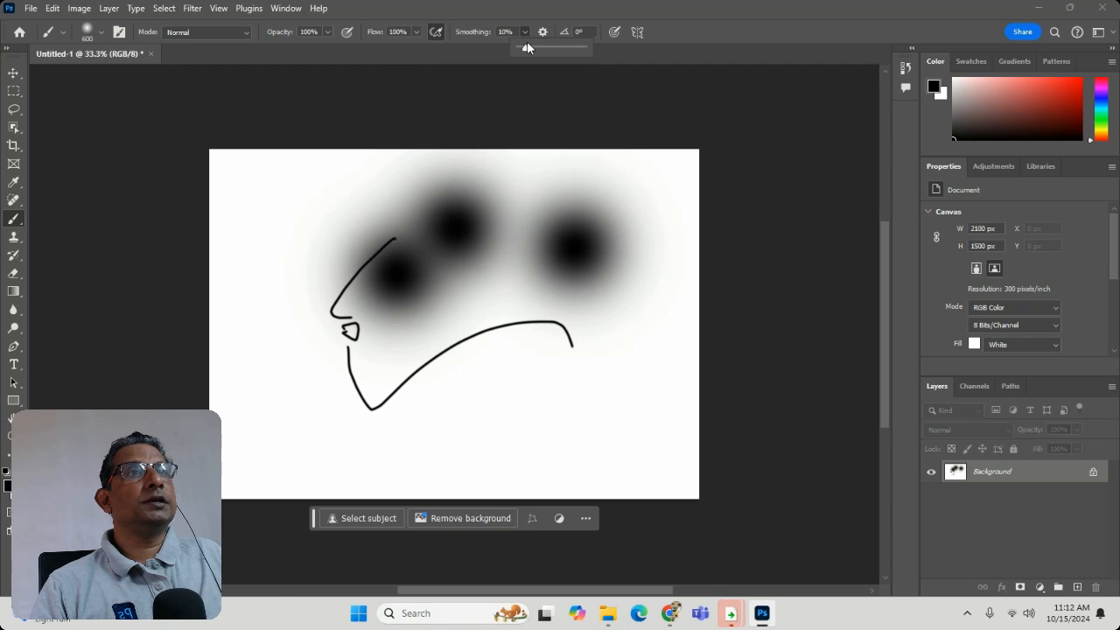
pyautogui.moveTo(527, 41); pyautogui.dragTo(694, 69)
pyautogui.moveTo(586, 373); pyautogui.dragTo(587, 375)
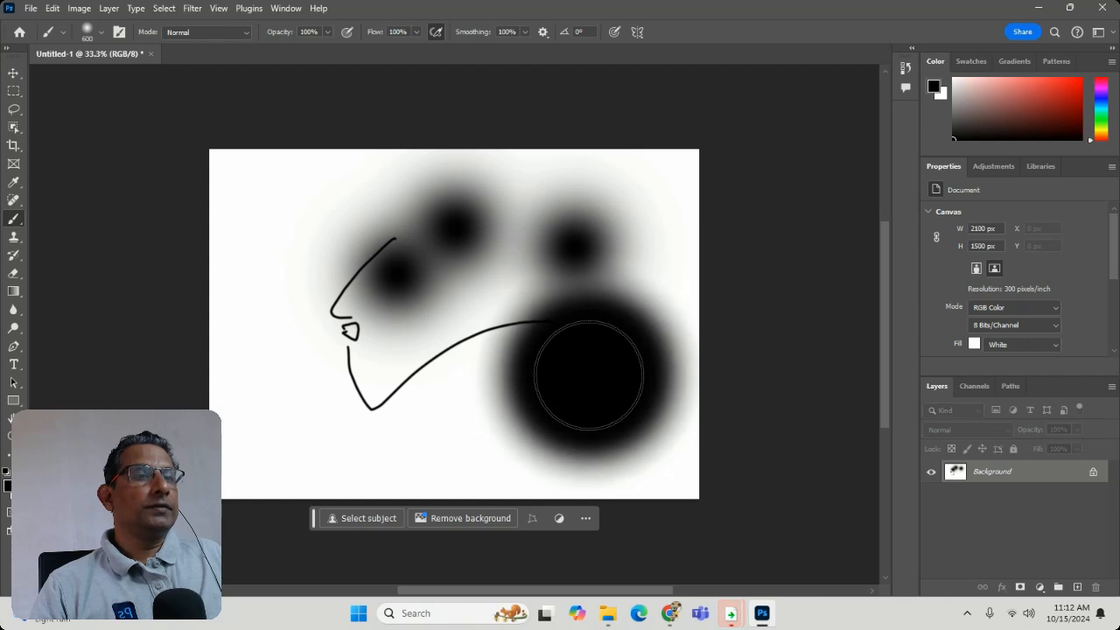
# - Undo all the painted dabs and freehand lines to clear the canvas back to blank white
pyautogui.hotkey('ctrl', 'z')
pyautogui.hotkey('ctrl', 'z')
pyautogui.hotkey('ctrl', 'z')
pyautogui.hotkey('ctrl', 'z')
pyautogui.hotkey('ctrl', 'z')
pyautogui.hotkey('ctrl', 'z')
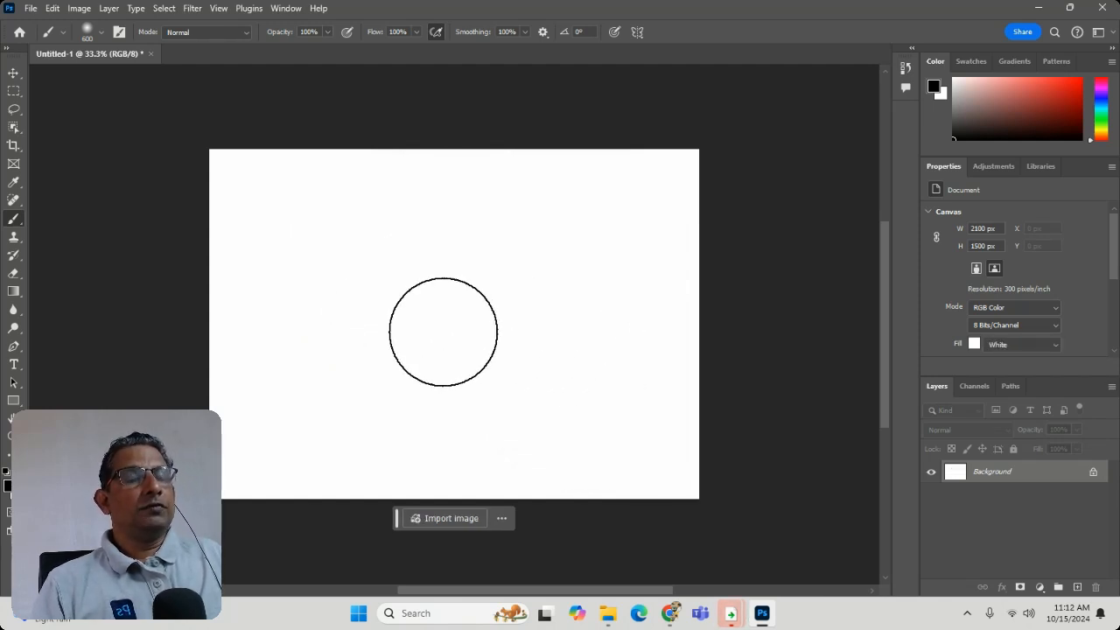
# - Build up a black dab at the canvas center, paint another with smoothing at 19%, and undo both
pyautogui.moveTo(442, 329); pyautogui.dragTo(443, 331)
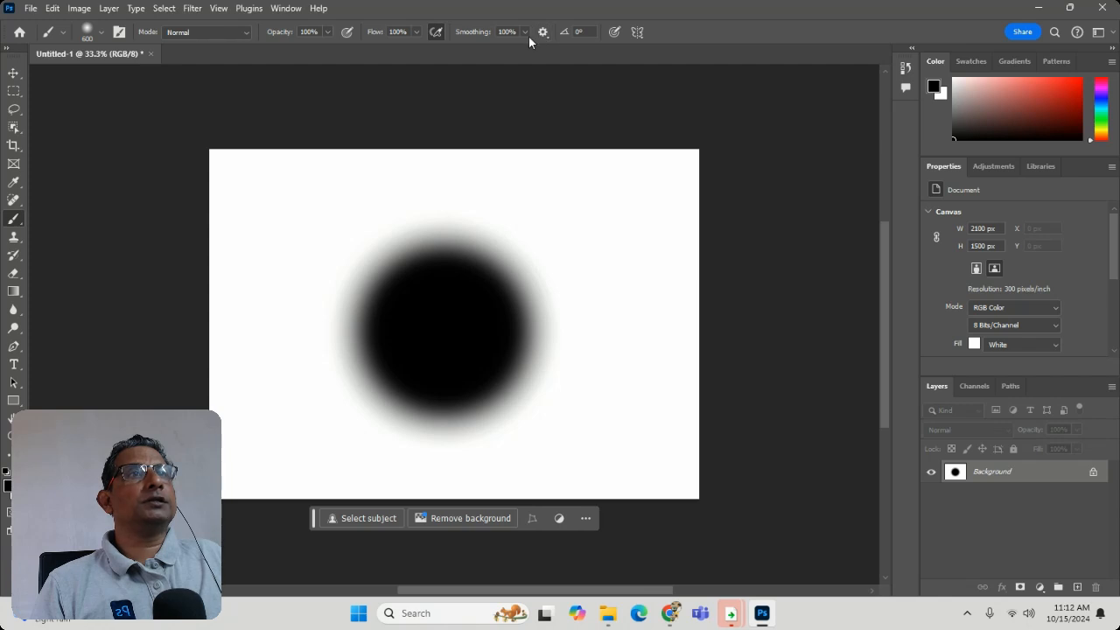
pyautogui.click(523, 33)
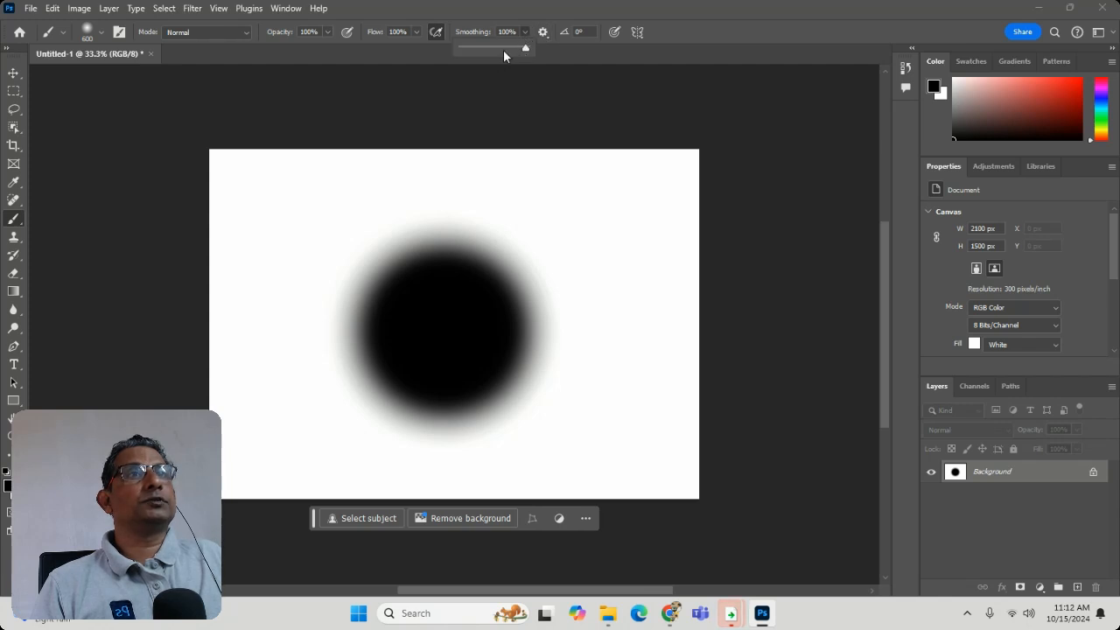
pyautogui.moveTo(487, 49); pyautogui.dragTo(472, 49)
pyautogui.moveTo(583, 295); pyautogui.dragTo(590, 315)
pyautogui.hotkey('ctrl', 'z')
pyautogui.hotkey('ctrl', 'z')
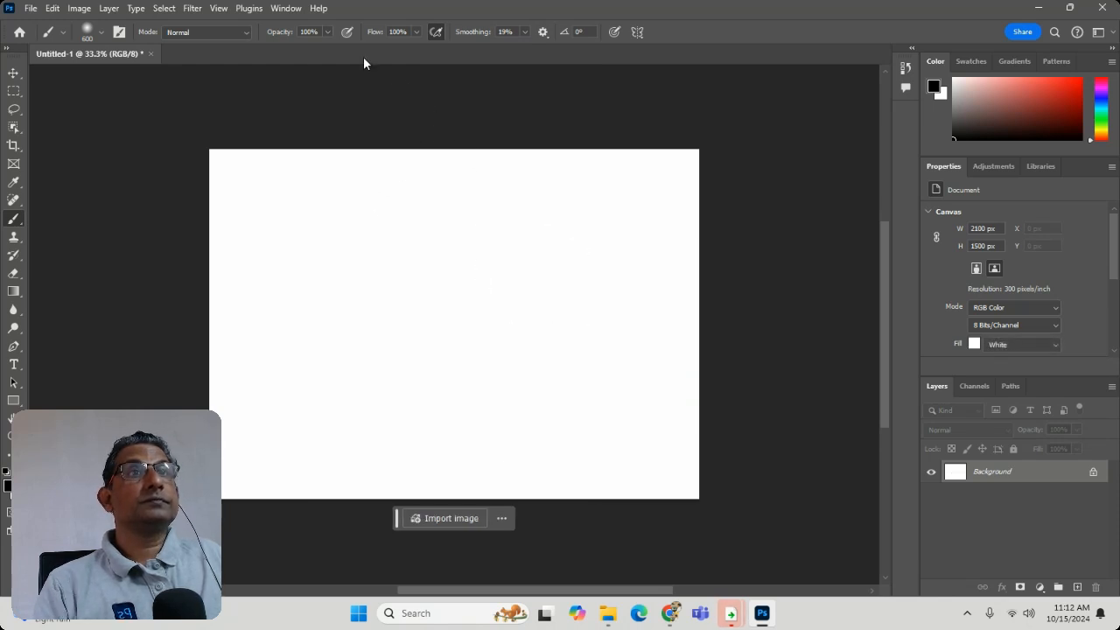
# - Set the brush flow to 26%, paint a held test dab, and undo it
pyautogui.click(415, 32)
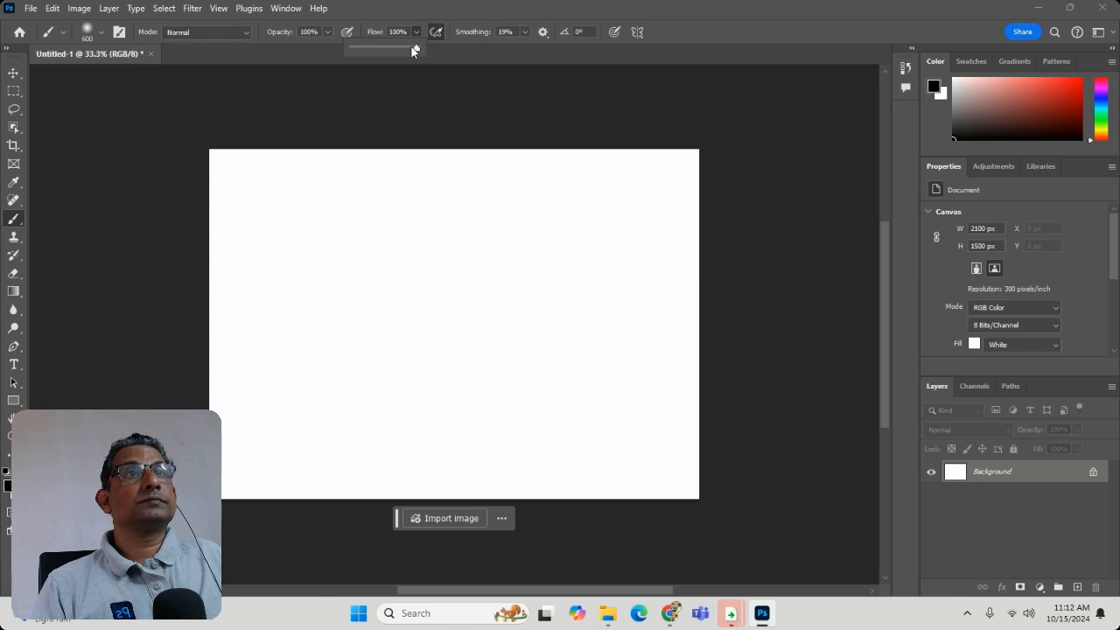
pyautogui.moveTo(417, 49); pyautogui.dragTo(368, 54)
pyautogui.moveTo(384, 284); pyautogui.dragTo(384, 284)
pyautogui.hotkey('ctrl', 'z')
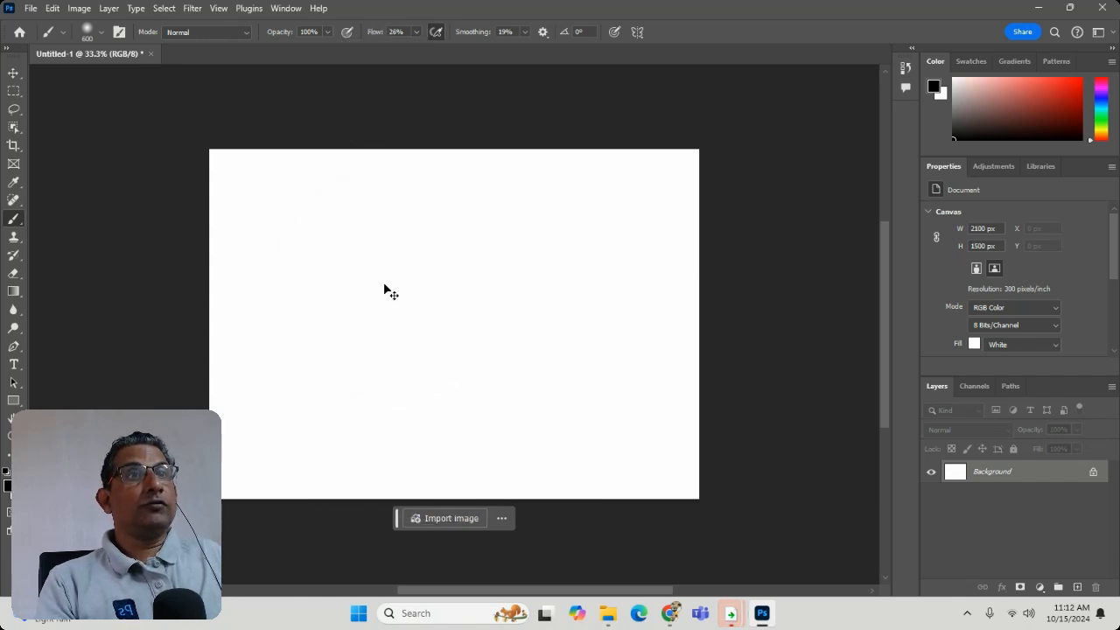
# - Set the brush flow to 100% and build up a black dab on the left half of the canvas
pyautogui.click(416, 32)
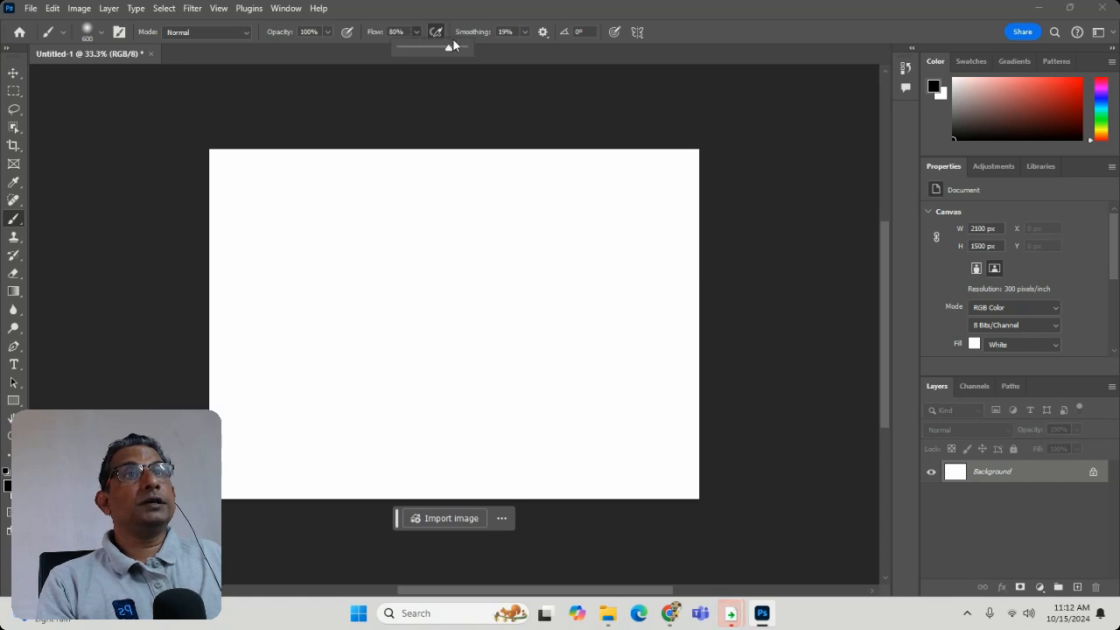
pyautogui.moveTo(452, 45); pyautogui.dragTo(469, 46)
pyautogui.moveTo(367, 295); pyautogui.dragTo(368, 296)
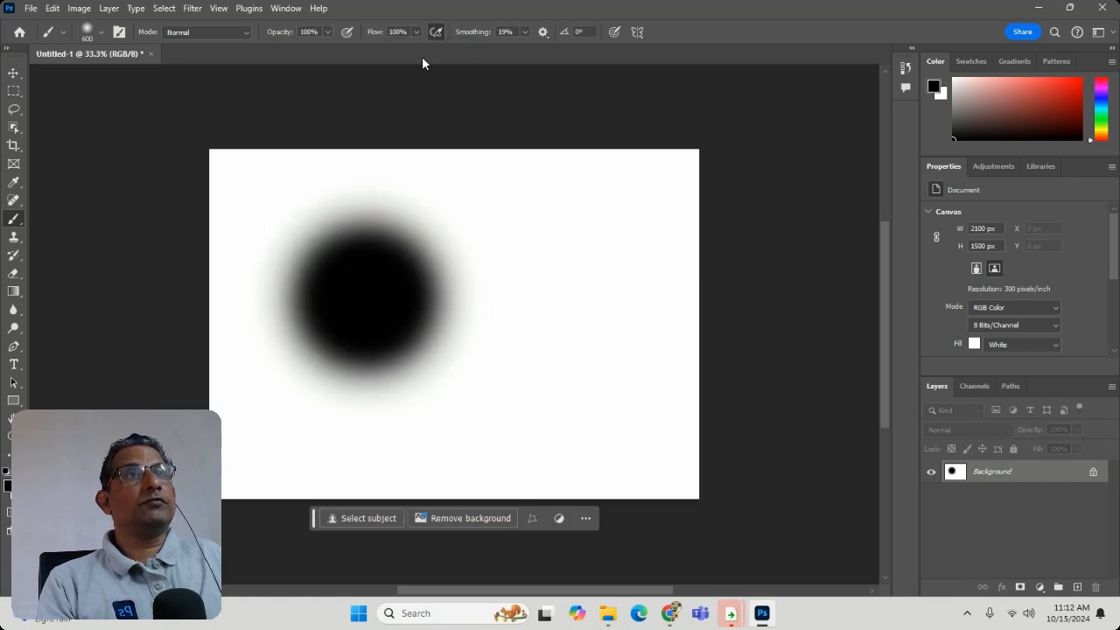
# - Disable airbrush-style build-up and paint five single black dabs around and over the large dab for comparison
pyautogui.click(435, 32)
pyautogui.click(529, 306)
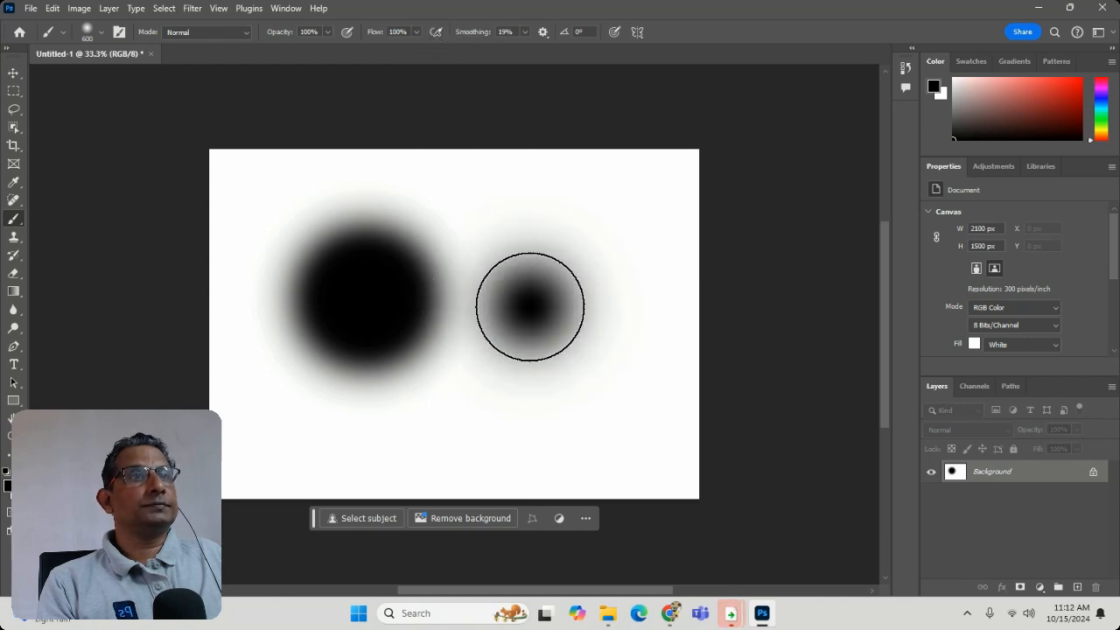
pyautogui.click(580, 232)
pyautogui.click(567, 385)
pyautogui.click(401, 433)
pyautogui.click(370, 258)
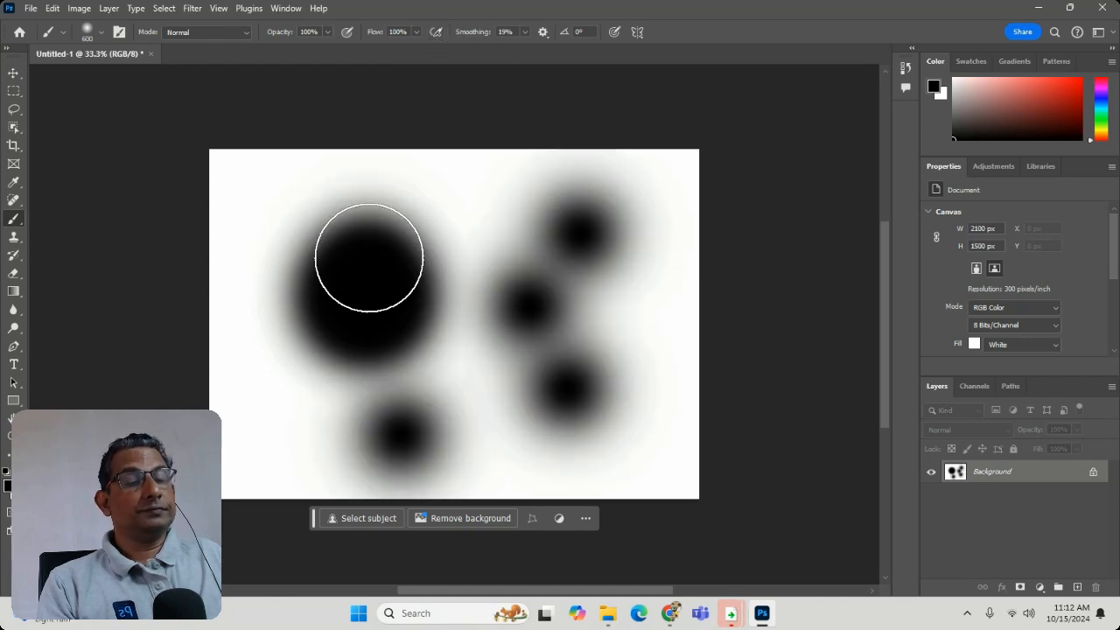
# - Undo all the comparison dabs so that the canvas is empty
pyautogui.hotkey('ctrl', 'z')
pyautogui.hotkey('ctrl', 'z')
pyautogui.hotkey('ctrl', 'z')
pyautogui.hotkey('ctrl', 'z')
pyautogui.hotkey('ctrl', 'z')
pyautogui.hotkey('ctrl', 'z')
pyautogui.hotkey('ctrl', 'z')
pyautogui.hotkey('ctrl', 'z')
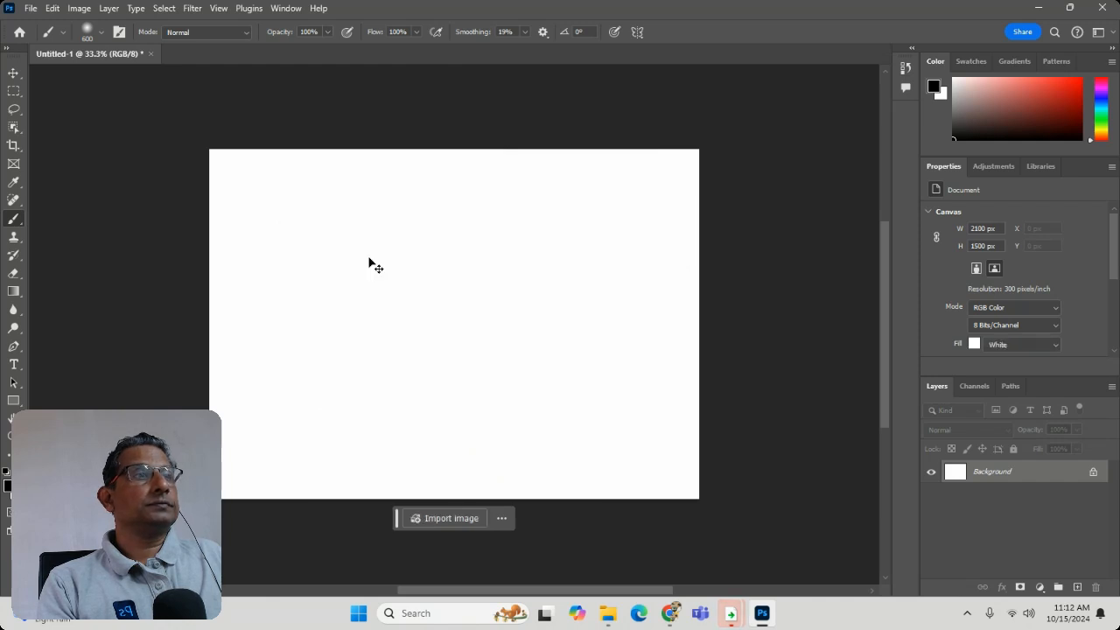
# - Add a new layer and paint one soft black dab left of the canvas center
pyautogui.click(1077, 587)
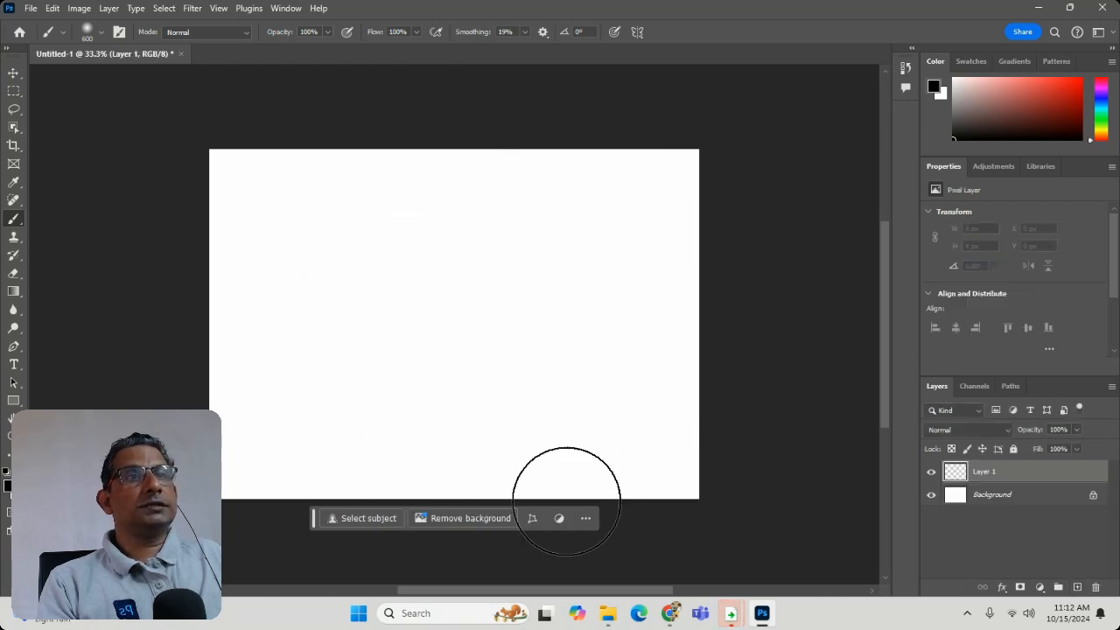
pyautogui.click(393, 330)
# - Set the foreground color to green 77d154 and paint a dab and a short diagonal stroke beside the black dab
pyautogui.click(7, 483)
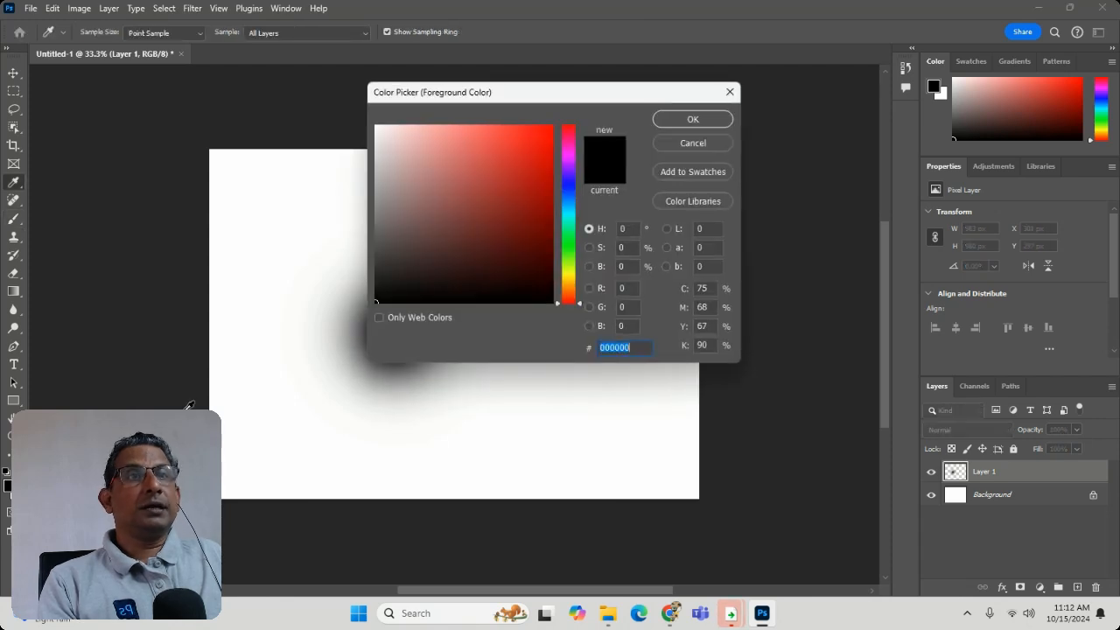
pyautogui.click(566, 252)
pyautogui.click(481, 157)
pyautogui.click(690, 120)
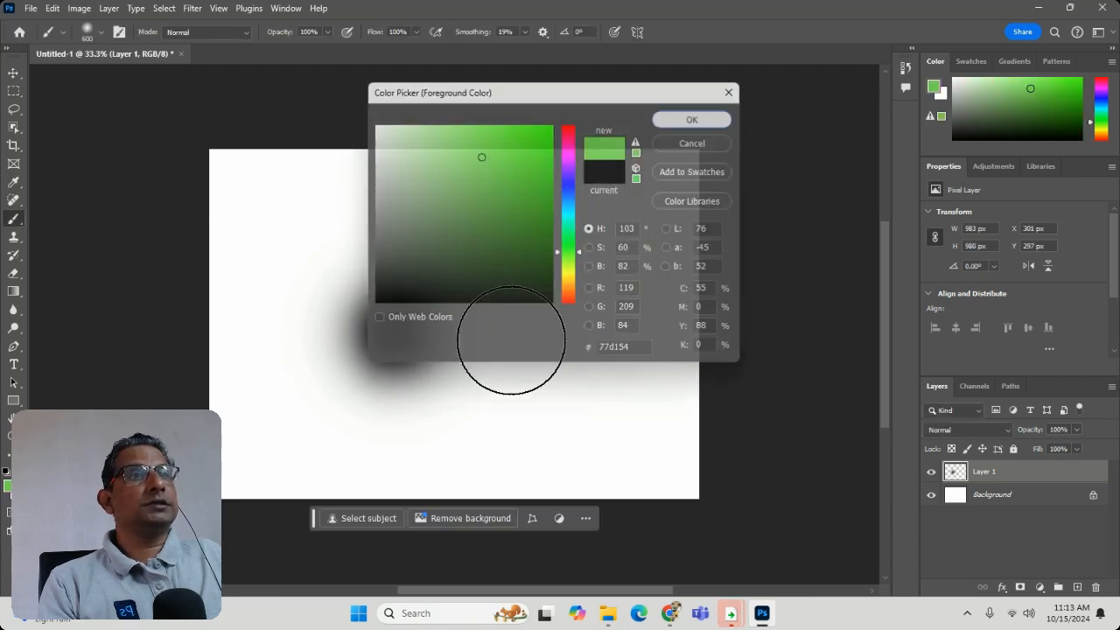
pyautogui.click(575, 336)
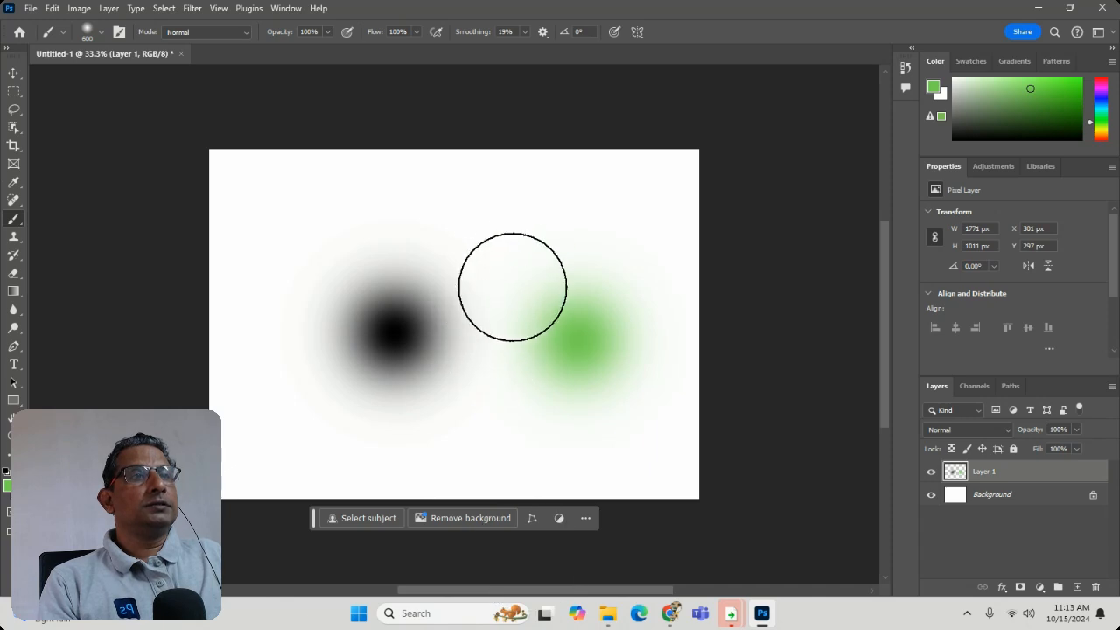
pyautogui.moveTo(520, 258); pyautogui.dragTo(475, 405)
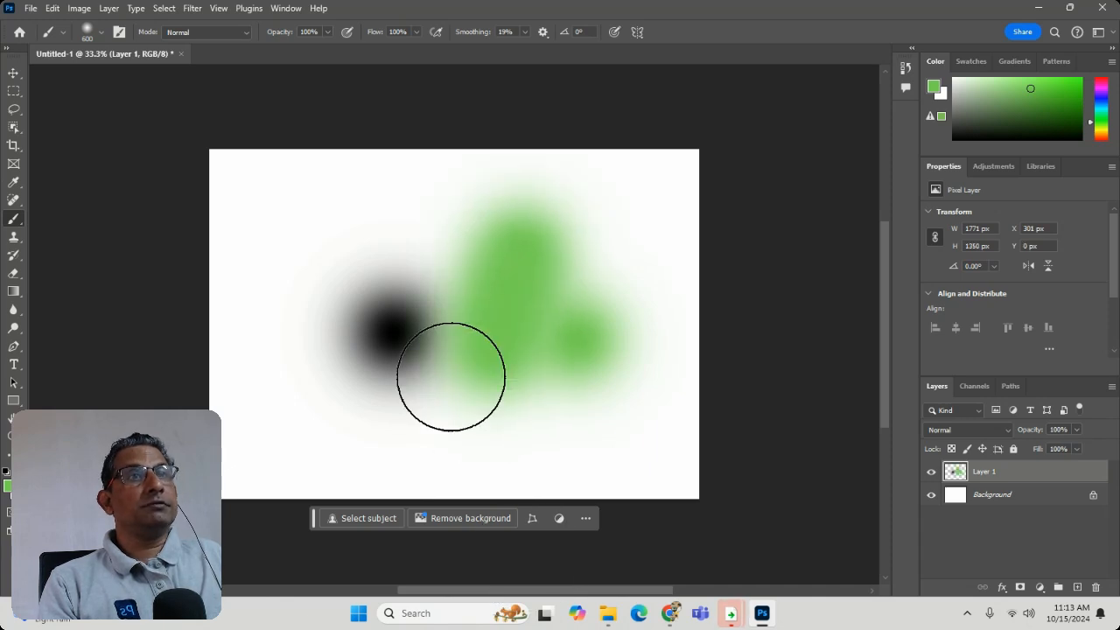
# - Enable airbrush-style build-up and hold the brush to build a large green spot in the canvas's upper-left area
pyautogui.click(435, 31)
pyautogui.moveTo(310, 237)
pyautogui.mouseDown()
pyautogui.moveTo(297, 302)
pyautogui.moveTo(308, 255)
pyautogui.mouseUp()
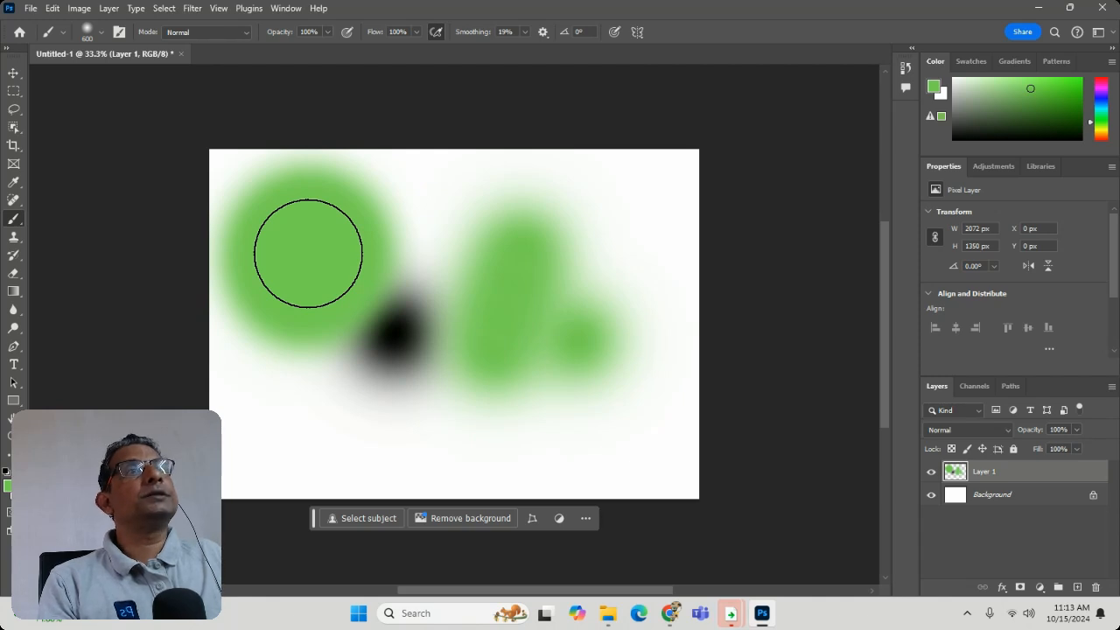
# - Set the brush smoothing to 100% and build up a green spot near the canvas's upper-right corner
pyautogui.click(524, 33)
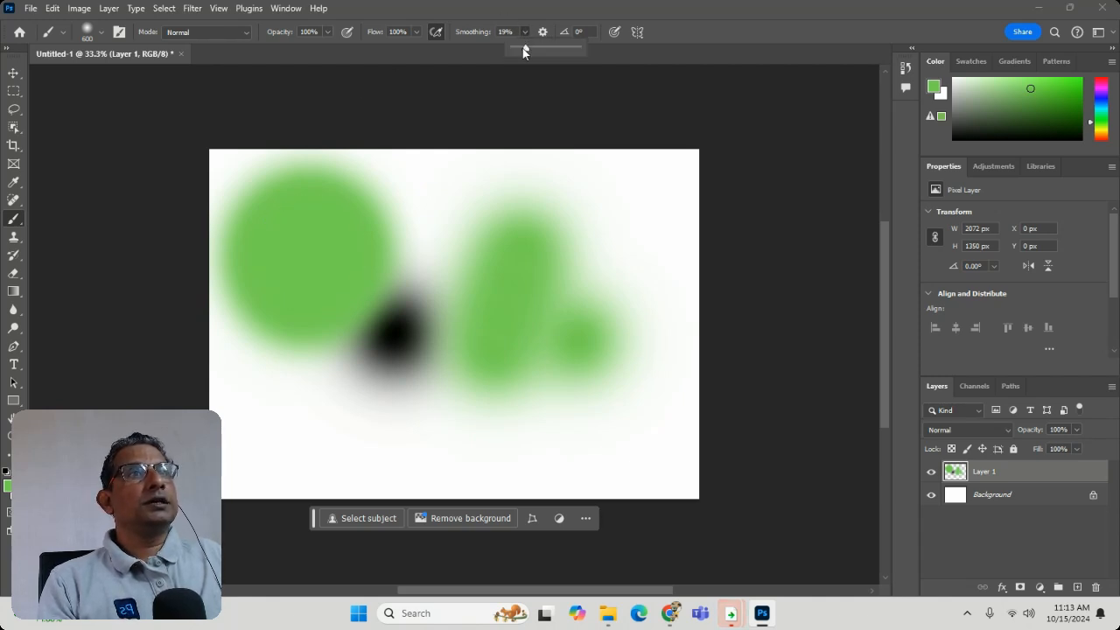
pyautogui.moveTo(525, 50); pyautogui.dragTo(579, 49)
pyautogui.click(650, 215)
pyautogui.click(650, 215)
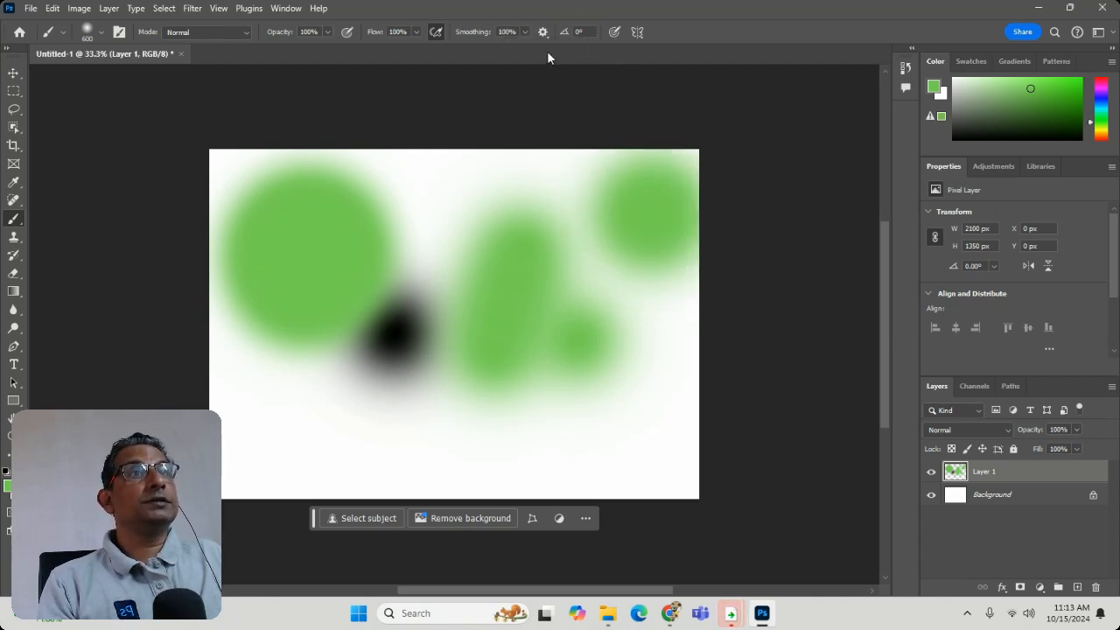
# - Paint broad green strokes over the black dab and most of the middle and lower canvas
pyautogui.moveTo(525, 180)
pyautogui.mouseDown()
pyautogui.moveTo(358, 305)
pyautogui.moveTo(385, 341)
pyautogui.mouseUp()
pyautogui.moveTo(583, 456)
pyautogui.mouseDown()
pyautogui.moveTo(446, 484)
pyautogui.moveTo(294, 492)
pyautogui.mouseUp()
pyautogui.moveTo(311, 321)
pyautogui.mouseDown()
pyautogui.moveTo(276, 496)
pyautogui.moveTo(638, 225)
pyautogui.moveTo(220, 181)
pyautogui.moveTo(242, 475)
pyautogui.moveTo(263, 499)
pyautogui.mouseUp()
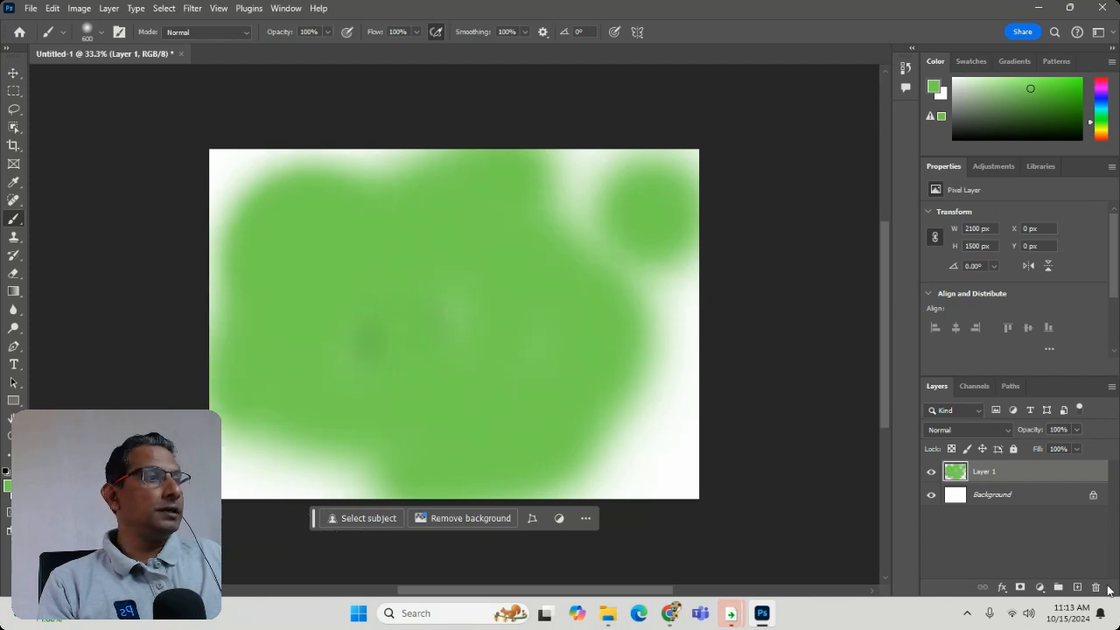
# - Add another new layer above the green painting and set the brush blend mode to Darken
pyautogui.click(1077, 587)
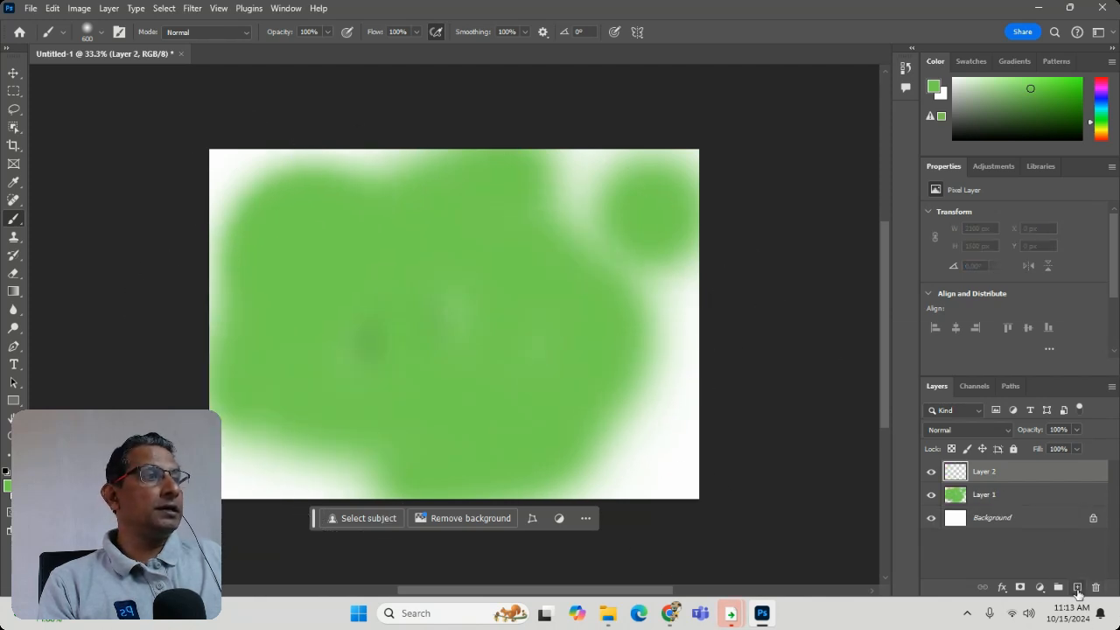
pyautogui.click(200, 31)
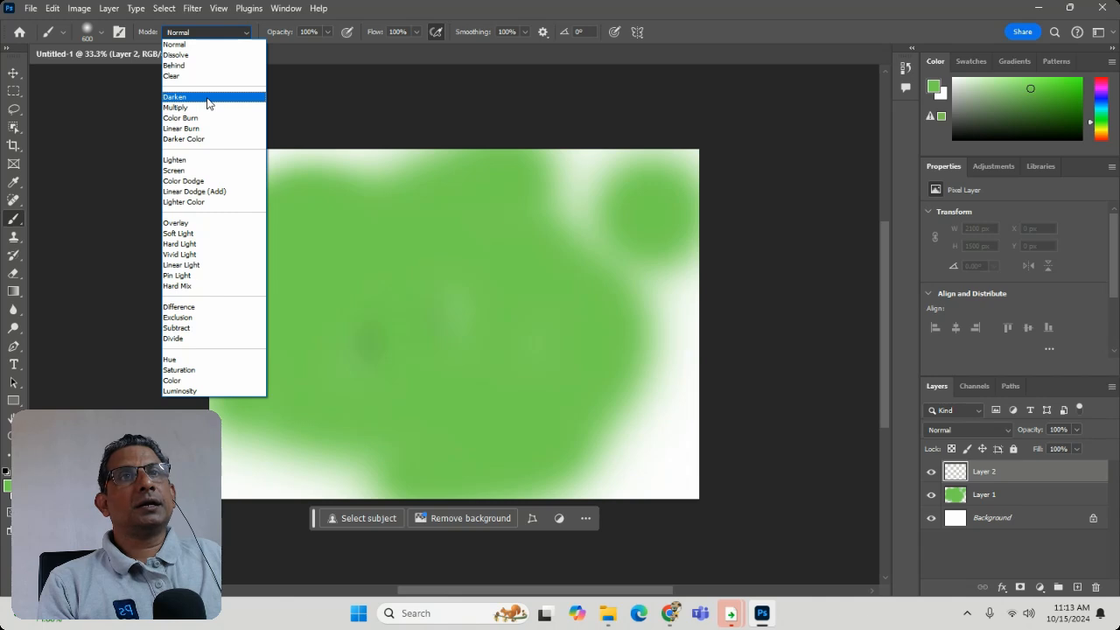
pyautogui.click(207, 97)
# - Set the foreground color to purple 5b13bc and paint broad strokes over the middle of the green area
pyautogui.click(8, 485)
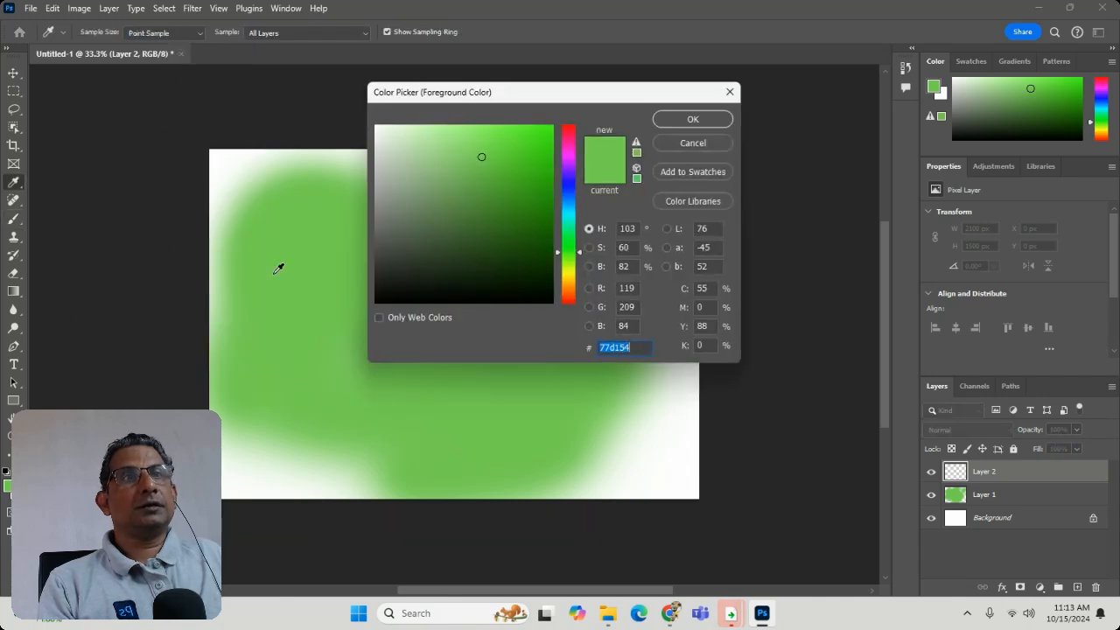
pyautogui.moveTo(565, 229); pyautogui.dragTo(566, 176)
pyautogui.click(535, 172)
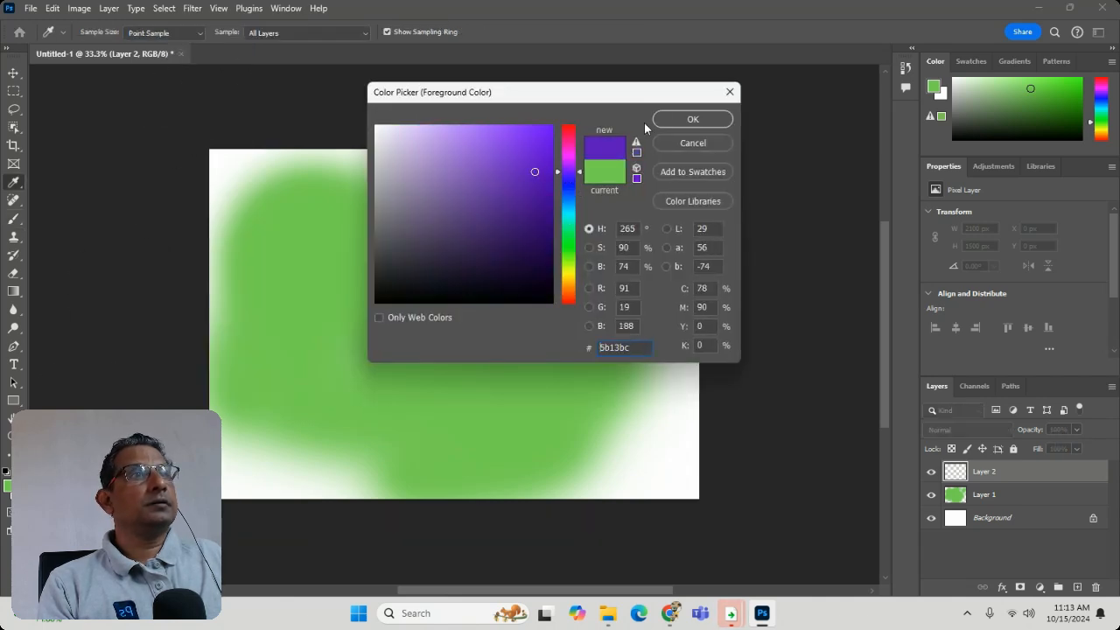
pyautogui.click(667, 120)
pyautogui.moveTo(399, 316)
pyautogui.mouseDown()
pyautogui.moveTo(576, 353)
pyautogui.moveTo(462, 421)
pyautogui.moveTo(325, 312)
pyautogui.moveTo(358, 252)
pyautogui.mouseUp()
pyautogui.moveTo(475, 265)
pyautogui.mouseDown()
pyautogui.moveTo(579, 308)
pyautogui.moveTo(455, 327)
pyautogui.mouseUp()
pyautogui.moveTo(278, 217)
pyautogui.mouseDown()
pyautogui.moveTo(317, 307)
pyautogui.moveTo(493, 458)
pyautogui.moveTo(534, 411)
pyautogui.mouseUp()
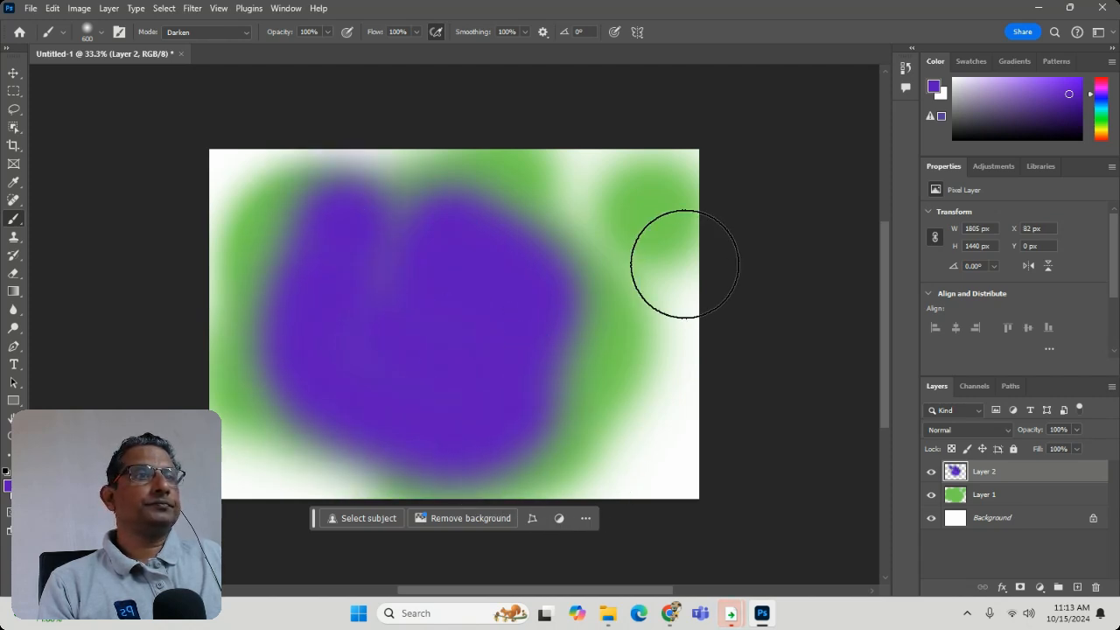
# - Lower the opacity of the purple Layer 2 to 18%, and raise it to 47%
pyautogui.click(1077, 429)
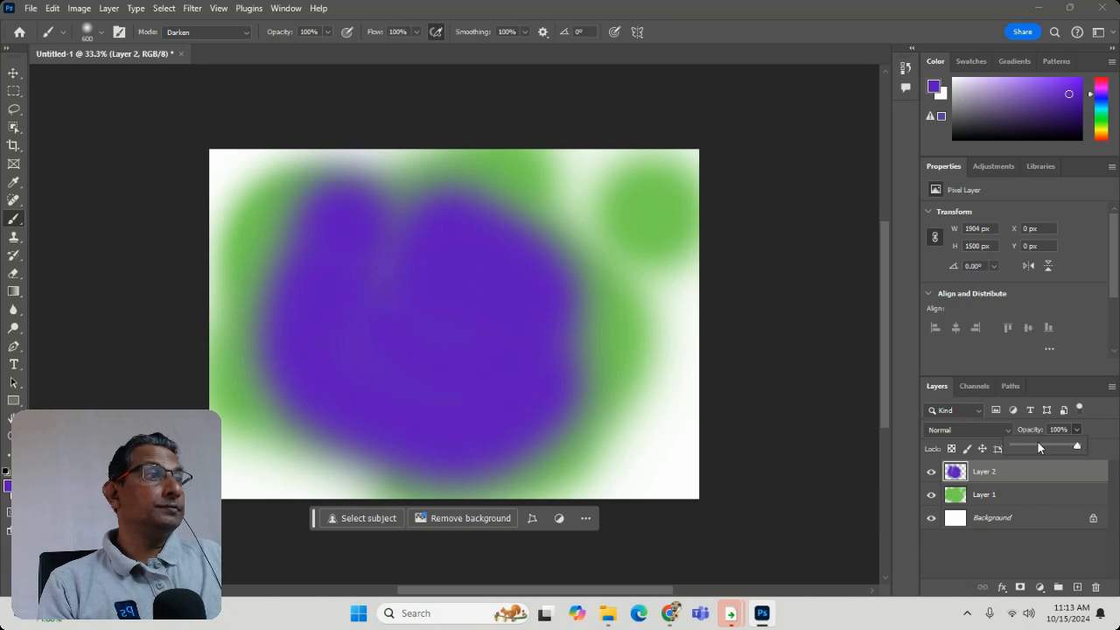
pyautogui.moveTo(1063, 447); pyautogui.dragTo(1025, 455)
pyautogui.click(1056, 450)
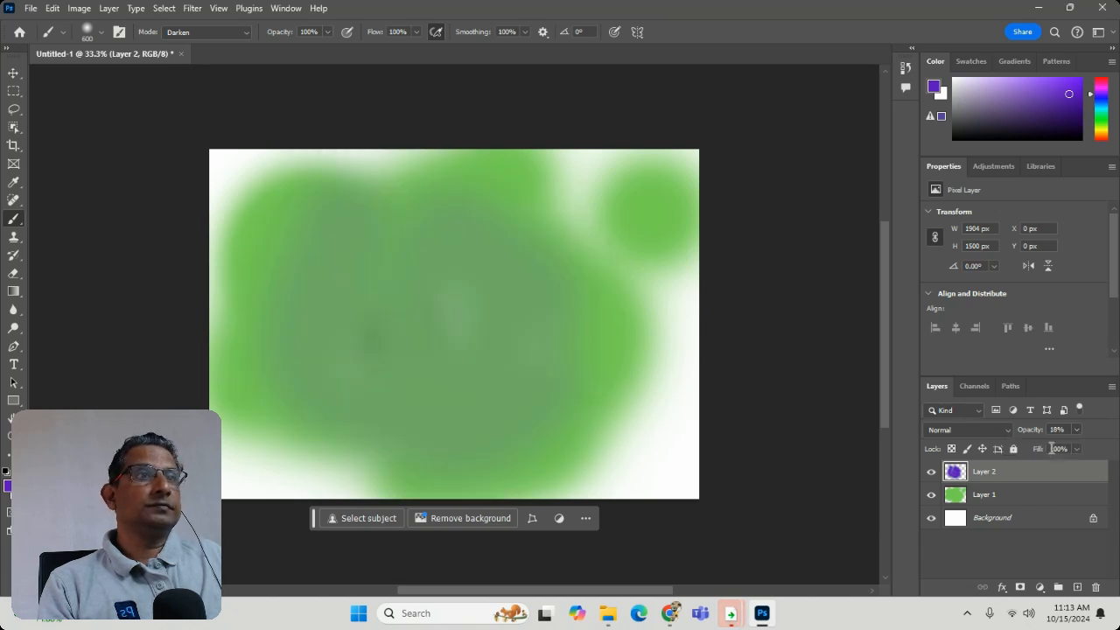
pyautogui.click(1057, 449)
pyautogui.click(1077, 429)
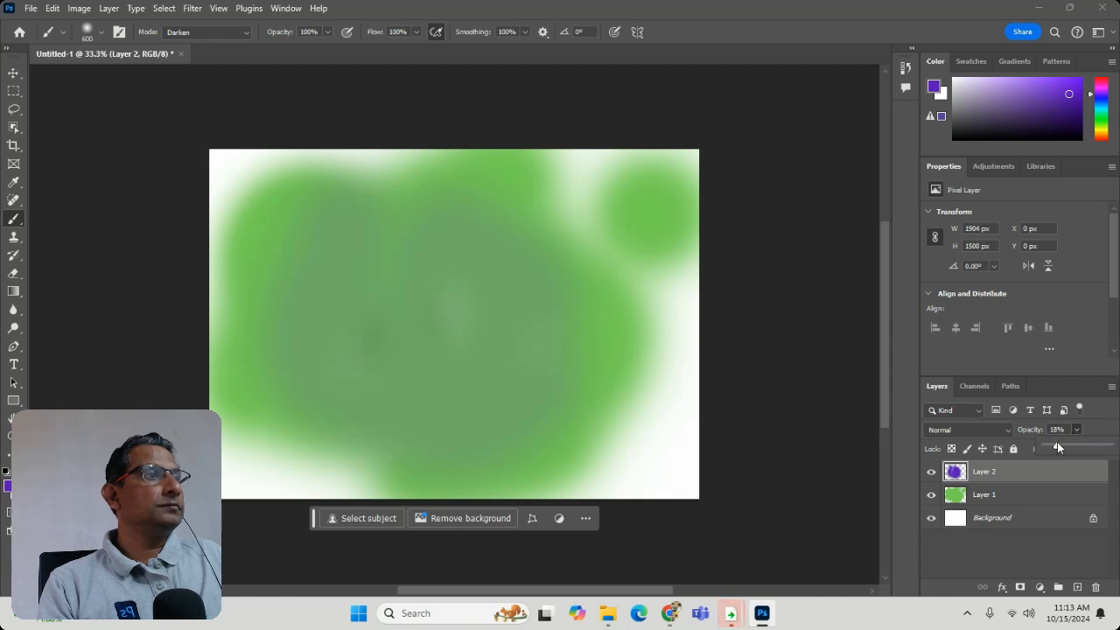
pyautogui.moveTo(1057, 448); pyautogui.dragTo(1076, 442)
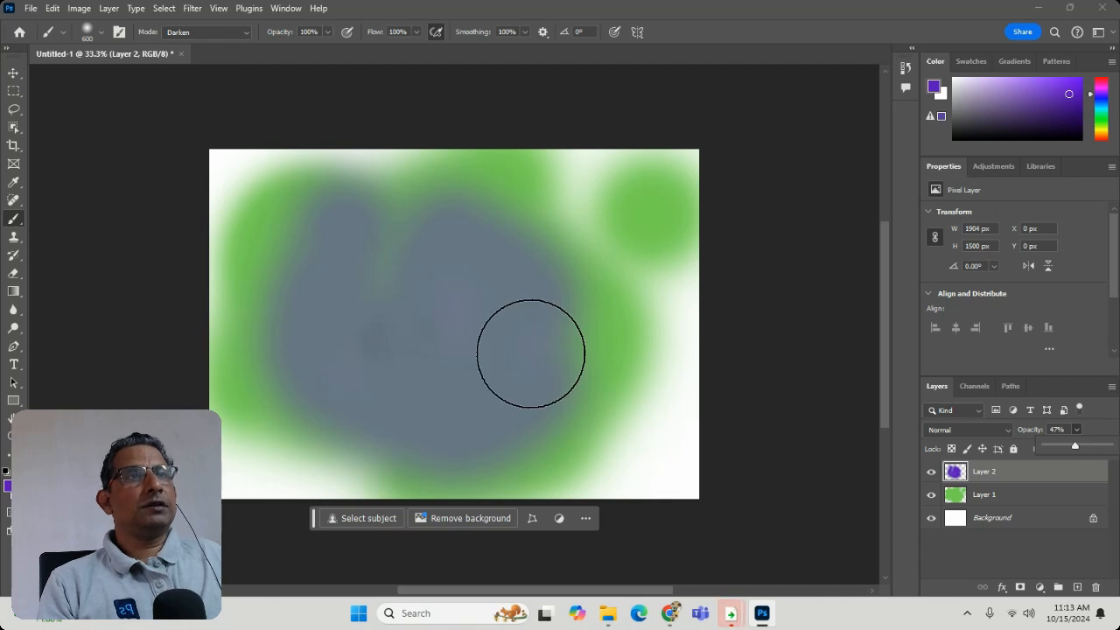
# - Apply a Gaussian Blur with a 49.8-pixel radius to the purple Layer 2
pyautogui.click(204, 10)
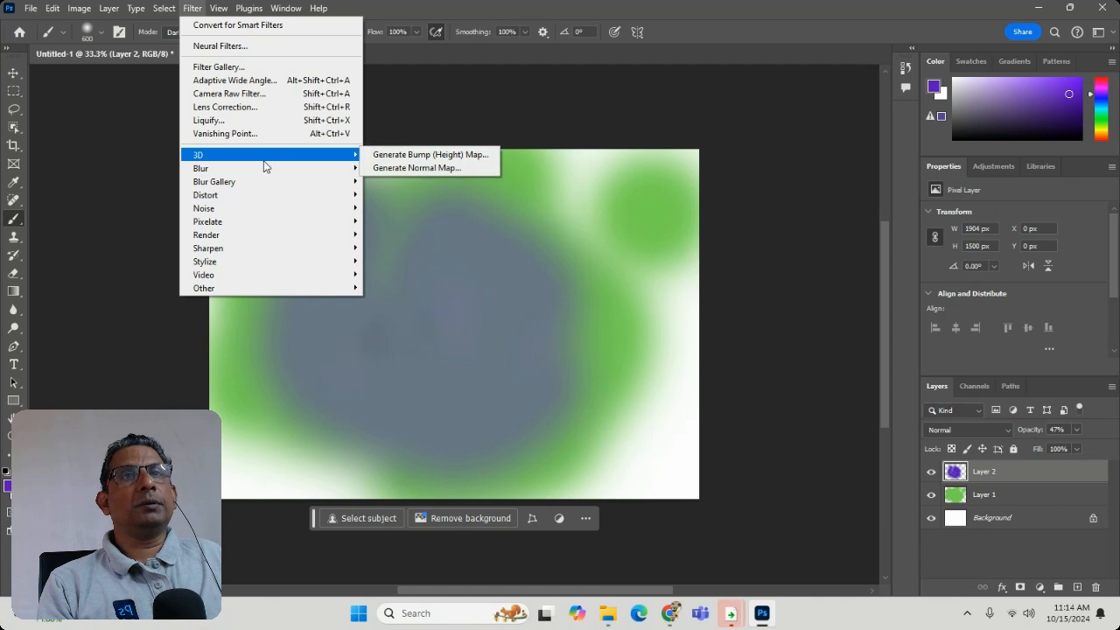
pyautogui.moveTo(283, 174)
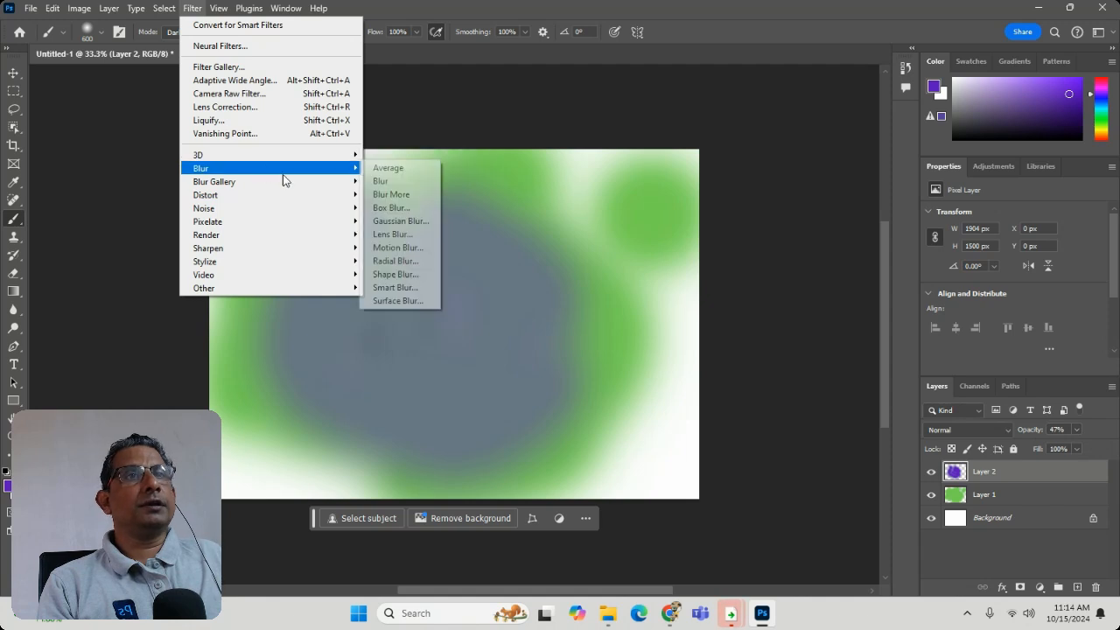
pyautogui.click(399, 220)
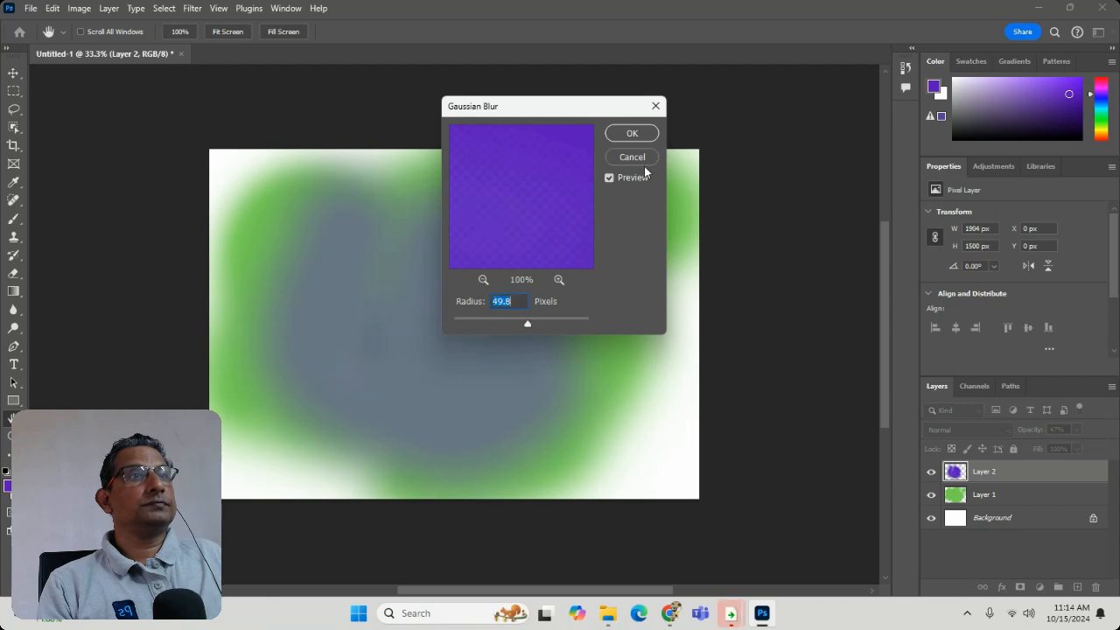
pyautogui.click(632, 133)
# - Apply a much stronger Gaussian Blur to the green Layer 1 and hide Layer 2
pyautogui.click(1010, 496)
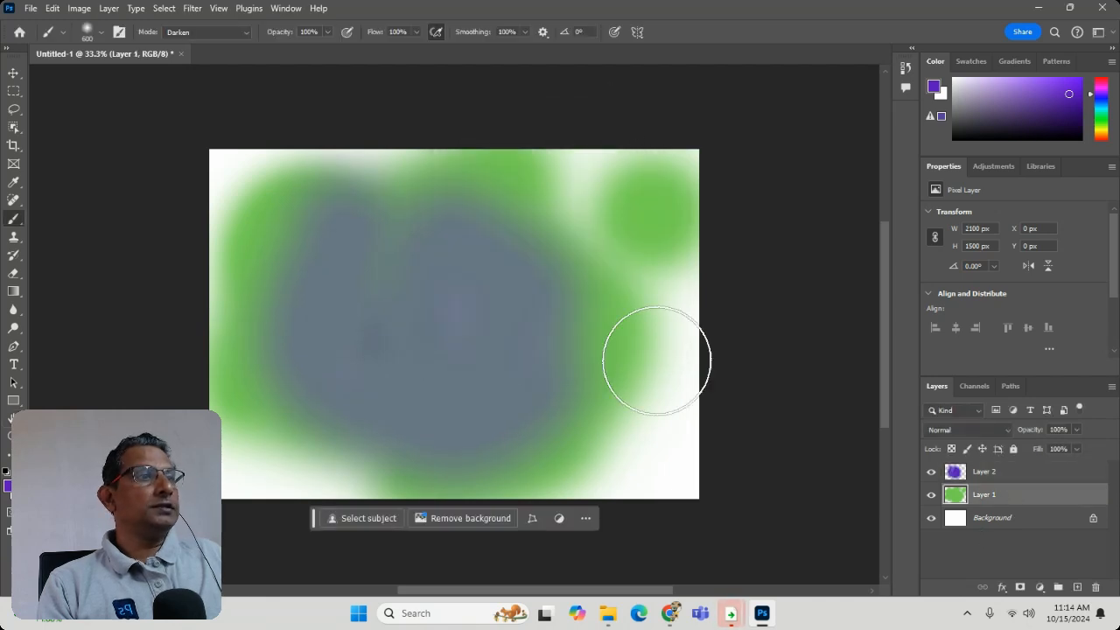
pyautogui.click(111, 10)
pyautogui.moveTo(192, 9)
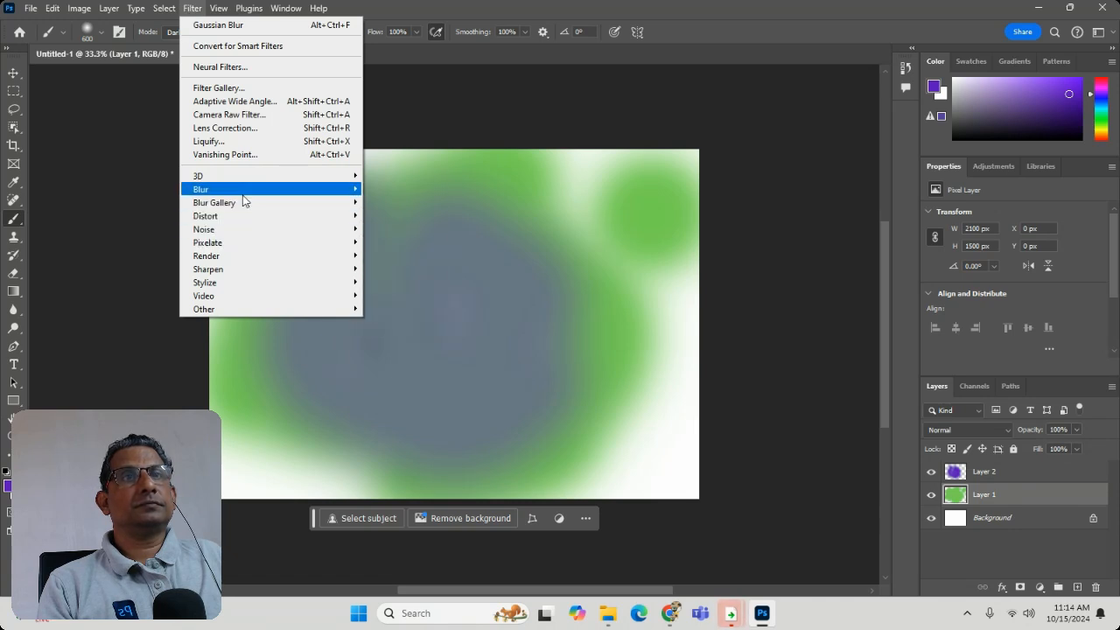
pyautogui.moveTo(237, 189)
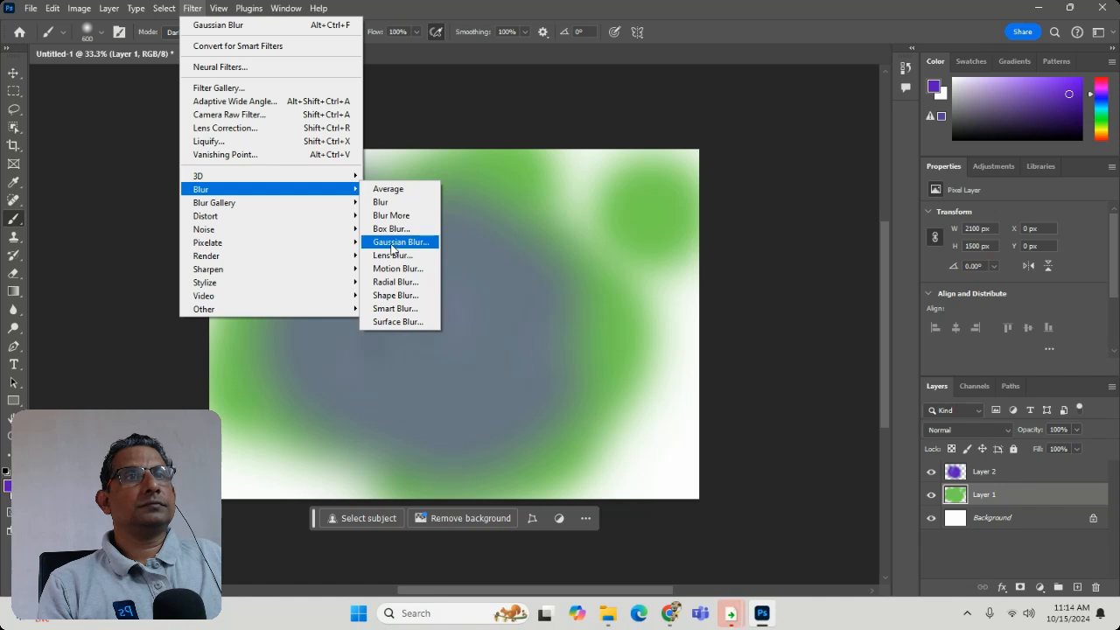
pyautogui.click(390, 243)
pyautogui.moveTo(560, 325)
pyautogui.mouseDown()
pyautogui.moveTo(613, 312)
pyautogui.moveTo(564, 324)
pyautogui.mouseUp()
pyautogui.click(631, 134)
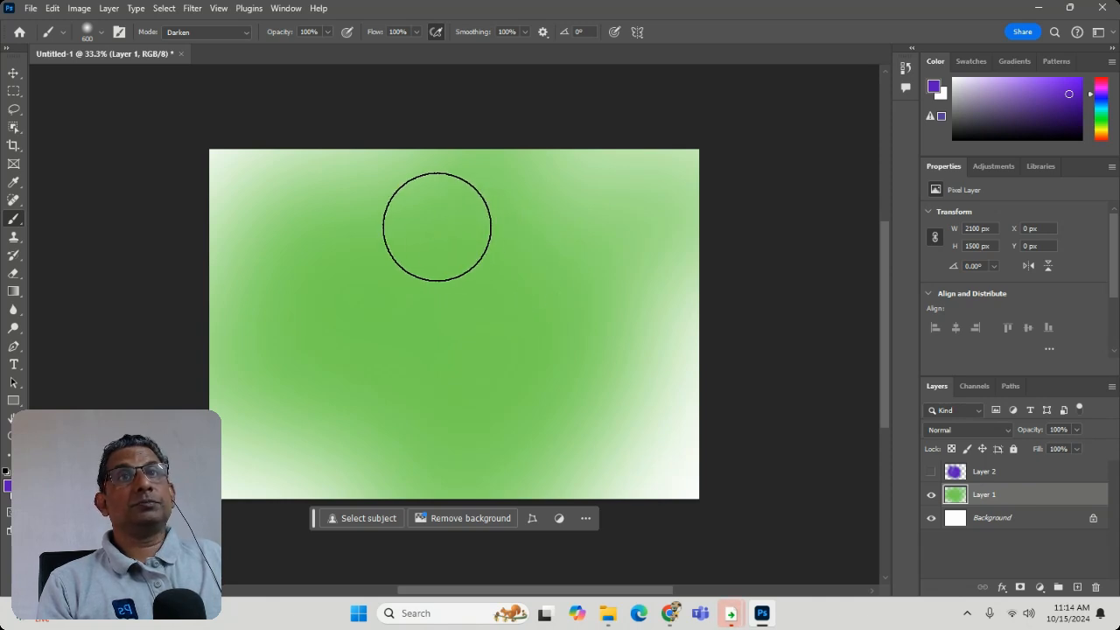
# - Shrink and enlarge the brush tip repeatedly between small and large sizes, finishing at 700 px
pyautogui.press('[')
pyautogui.press('[')
pyautogui.press('[')
pyautogui.press('[')
pyautogui.press('[')
pyautogui.press('[')
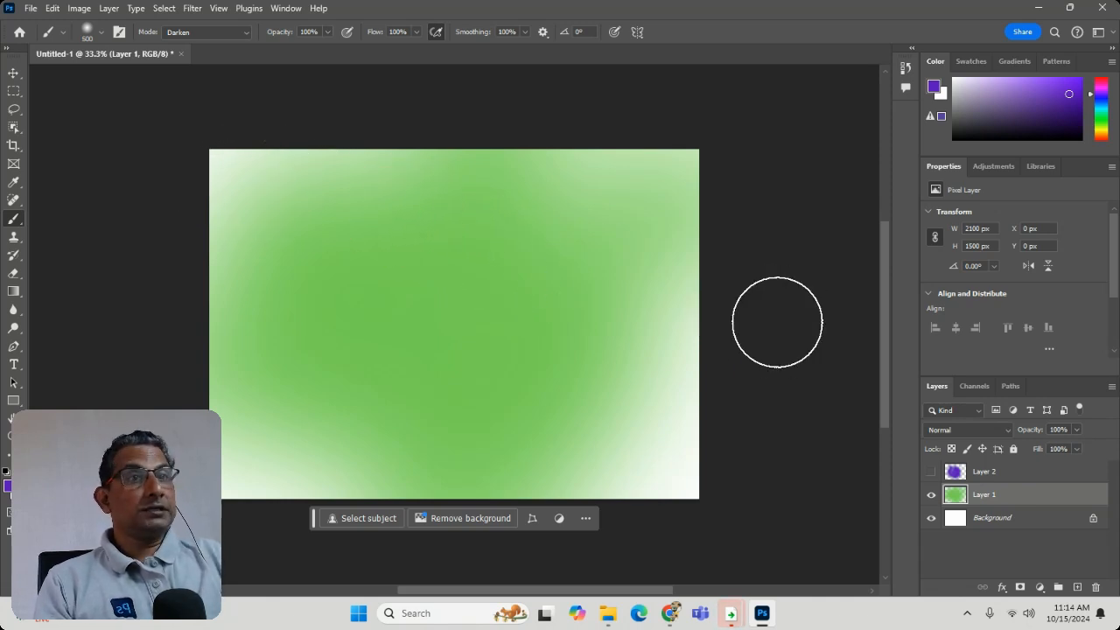
pyautogui.press(']')
pyautogui.press(']')
pyautogui.press(']')
pyautogui.press(']')
pyautogui.press(']')
pyautogui.press(']')
pyautogui.press(']')
pyautogui.press(']')
pyautogui.press(']')
pyautogui.press(']')
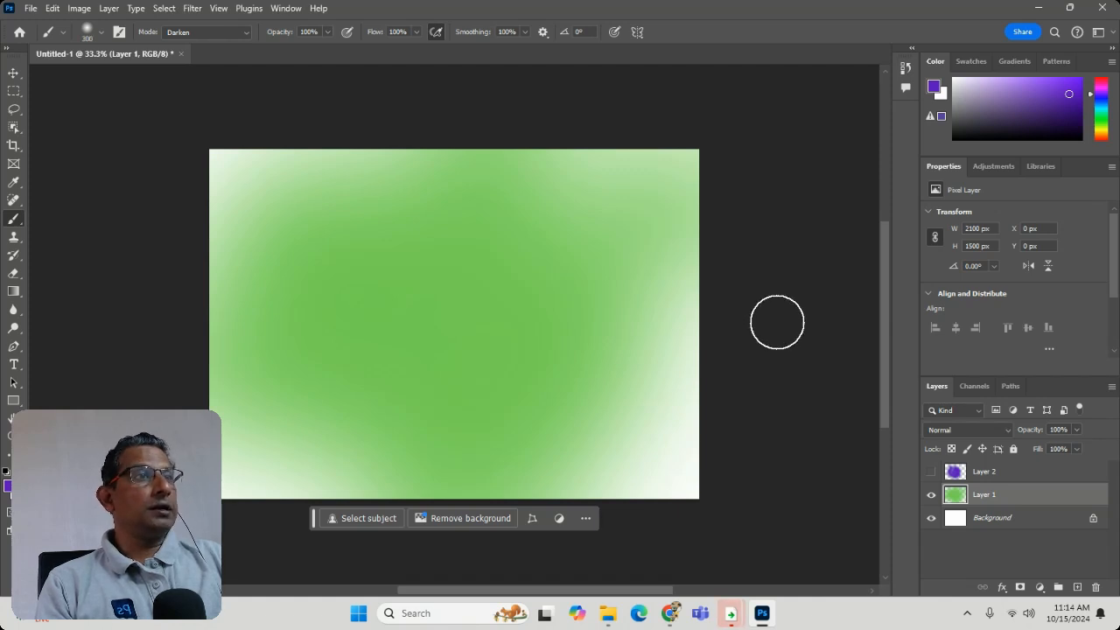
pyautogui.press('[')
pyautogui.press('[')
pyautogui.press('[')
pyautogui.press('[')
pyautogui.press('[')
pyautogui.press('[')
pyautogui.press('[')
pyautogui.press('[')
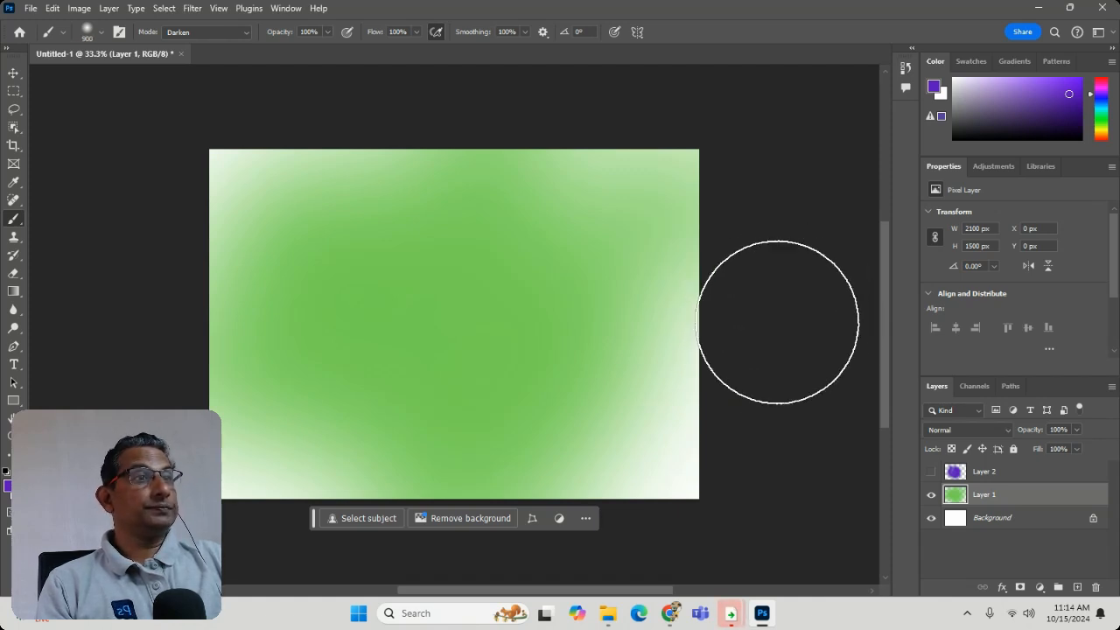
pyautogui.press(']')
pyautogui.press(']')
pyautogui.press(']')
pyautogui.press(']')
pyautogui.press(']')
pyautogui.press(']')
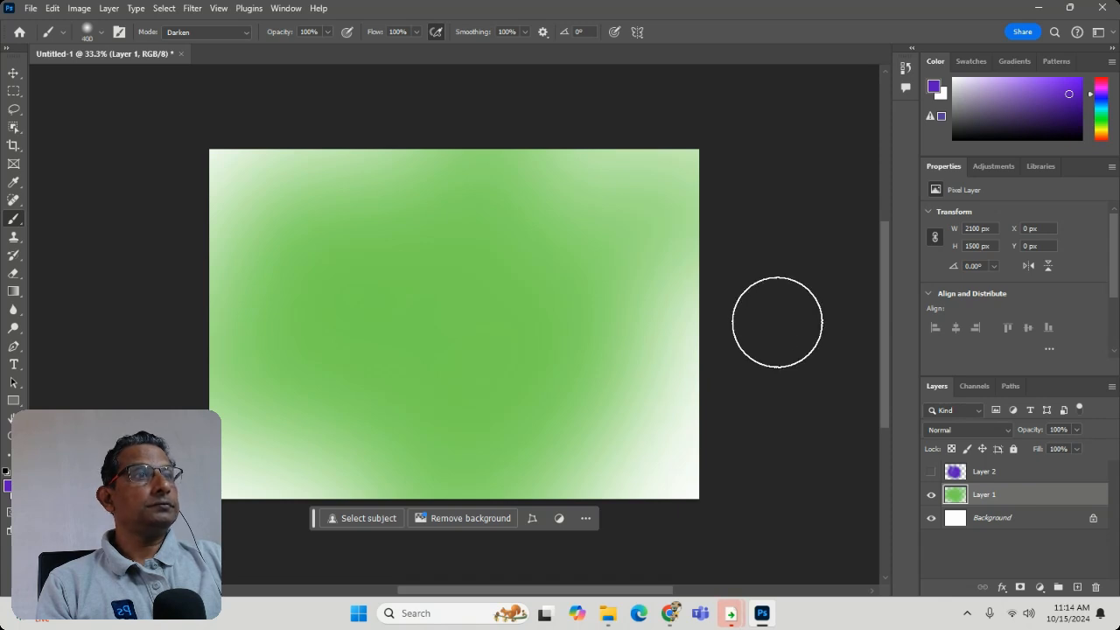
pyautogui.press('[')
pyautogui.press('[')
pyautogui.press('[')
pyautogui.press('[')
pyautogui.press('[')
pyautogui.press('[')
pyautogui.press('[')
pyautogui.press('[')
pyautogui.press('[')
pyautogui.press('[')
pyautogui.press('[')
pyautogui.press('[')
pyautogui.press('[')
pyautogui.press('[')
pyautogui.press('[')
pyautogui.press('[')
pyautogui.press('[')
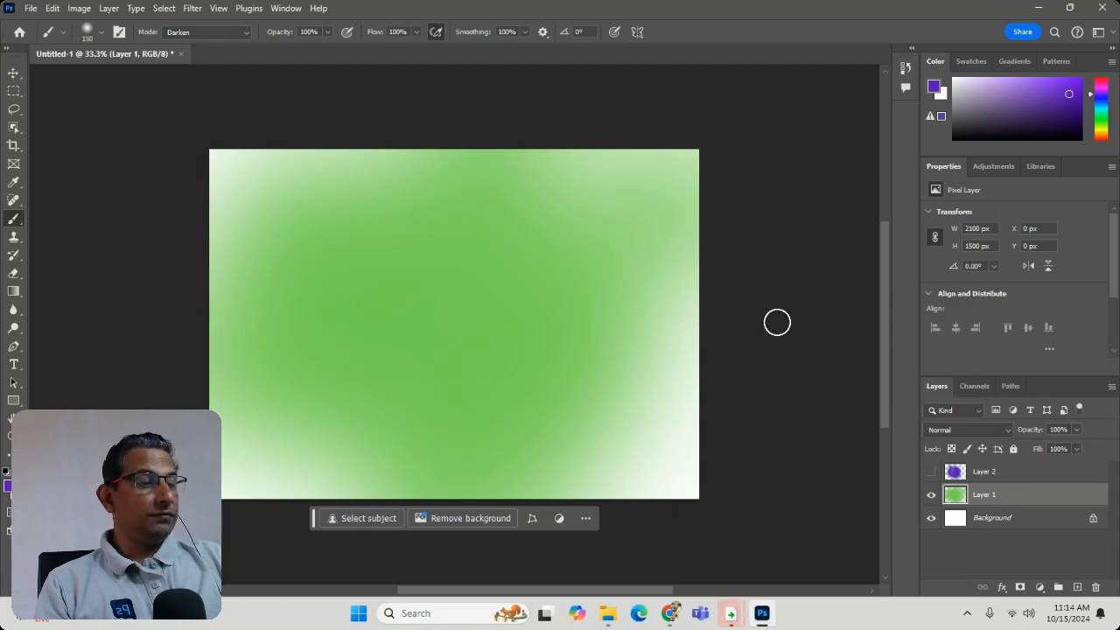
pyautogui.press(']')
pyautogui.press(']')
pyautogui.press(']')
pyautogui.press(']')
pyautogui.press(']')
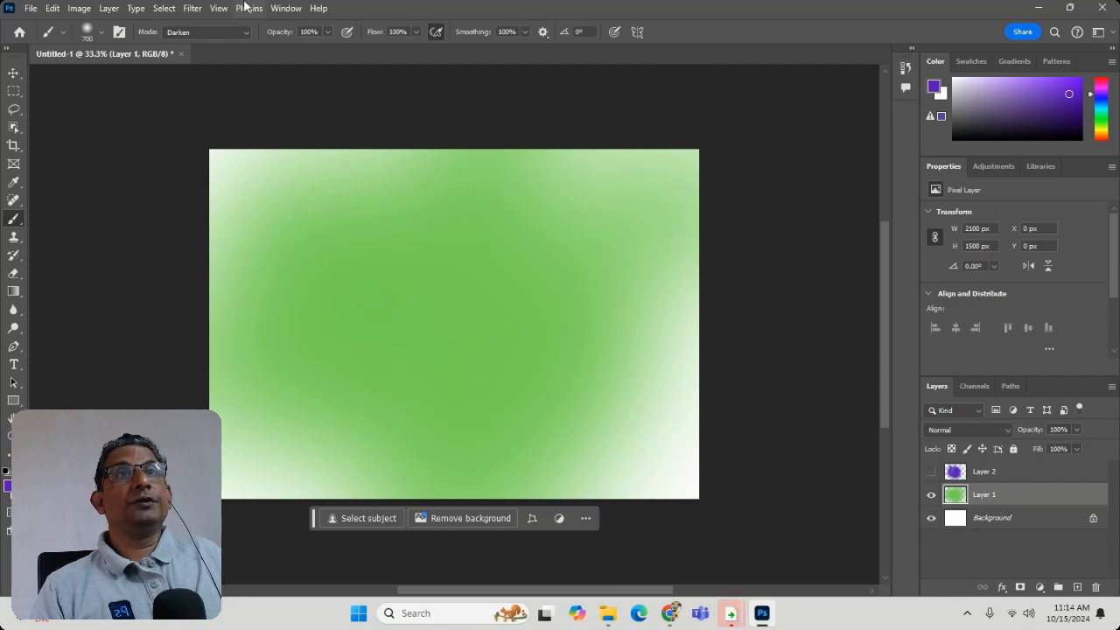
# - Show the Brushes panel and look over the size, hardness and brush folders in the brush preset picker
pyautogui.click(286, 8)
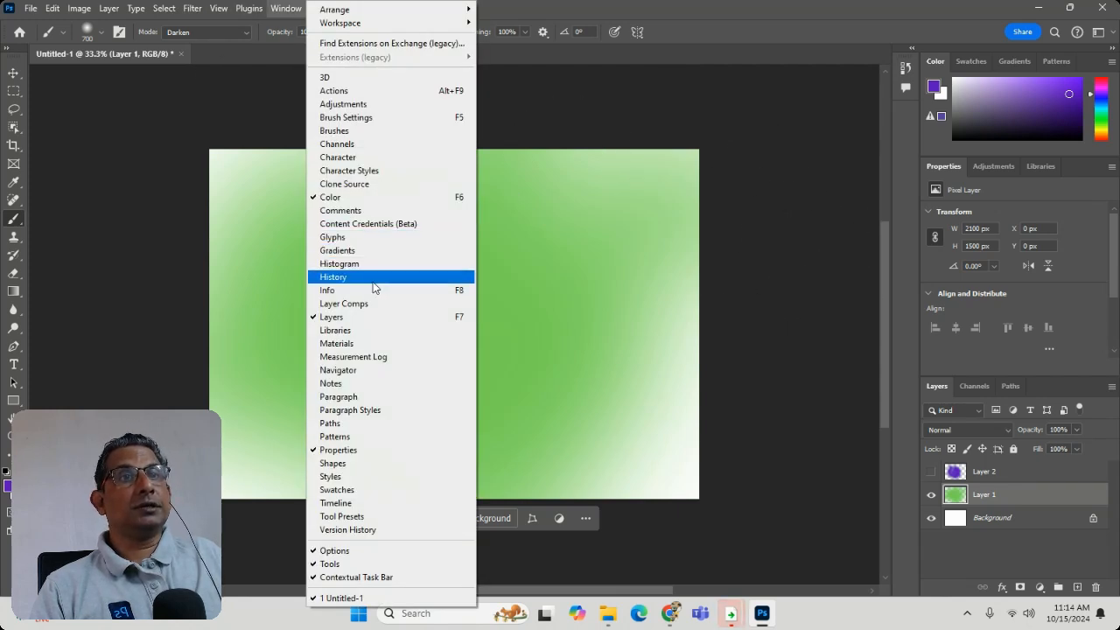
pyautogui.click(374, 130)
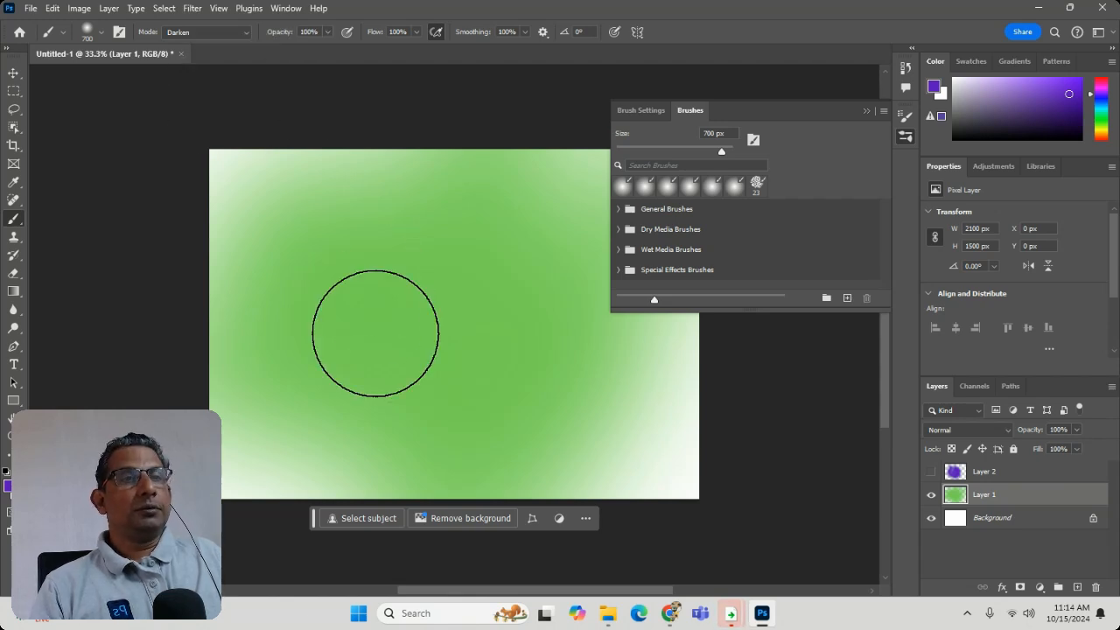
pyautogui.click(89, 35)
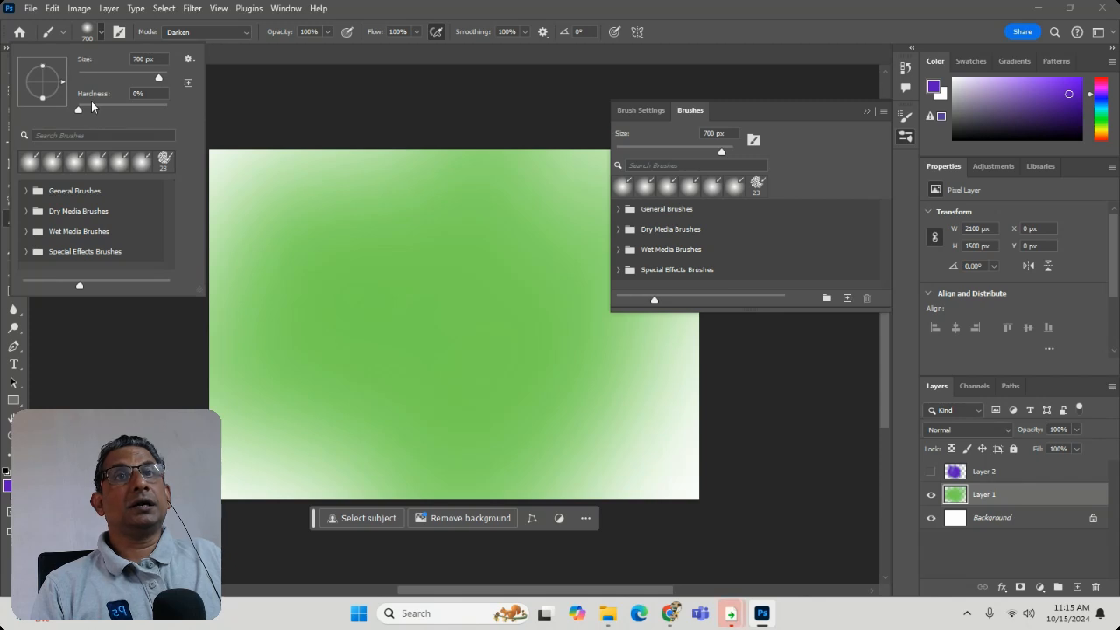
pyautogui.click(250, 62)
# - Set the brush blend mode to Normal and review the brush smoothing options
pyautogui.click(207, 36)
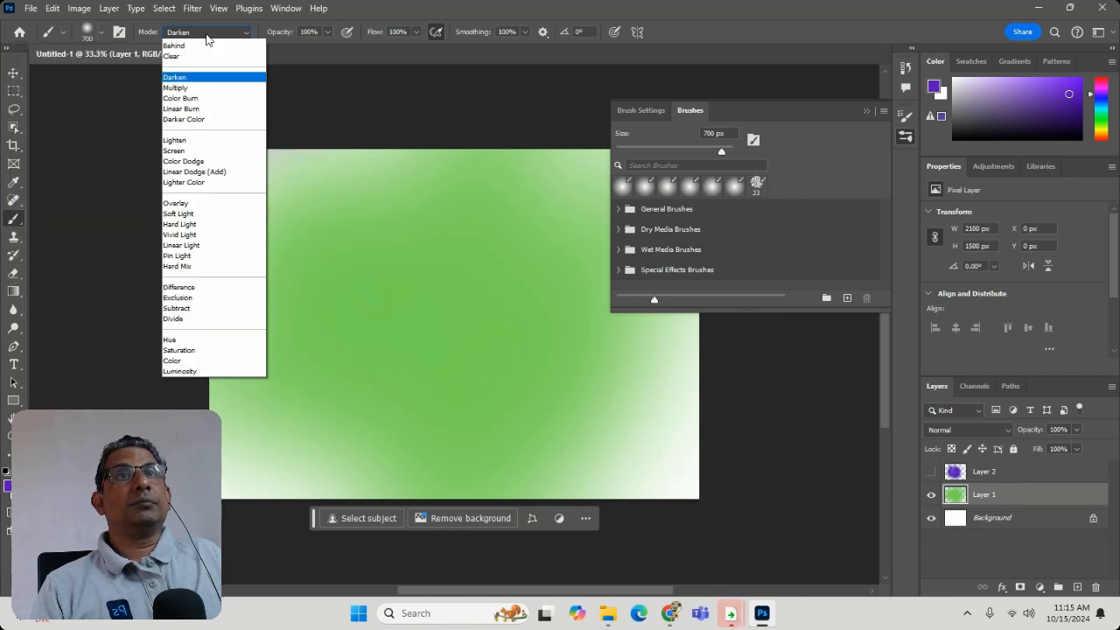
pyautogui.click(206, 45)
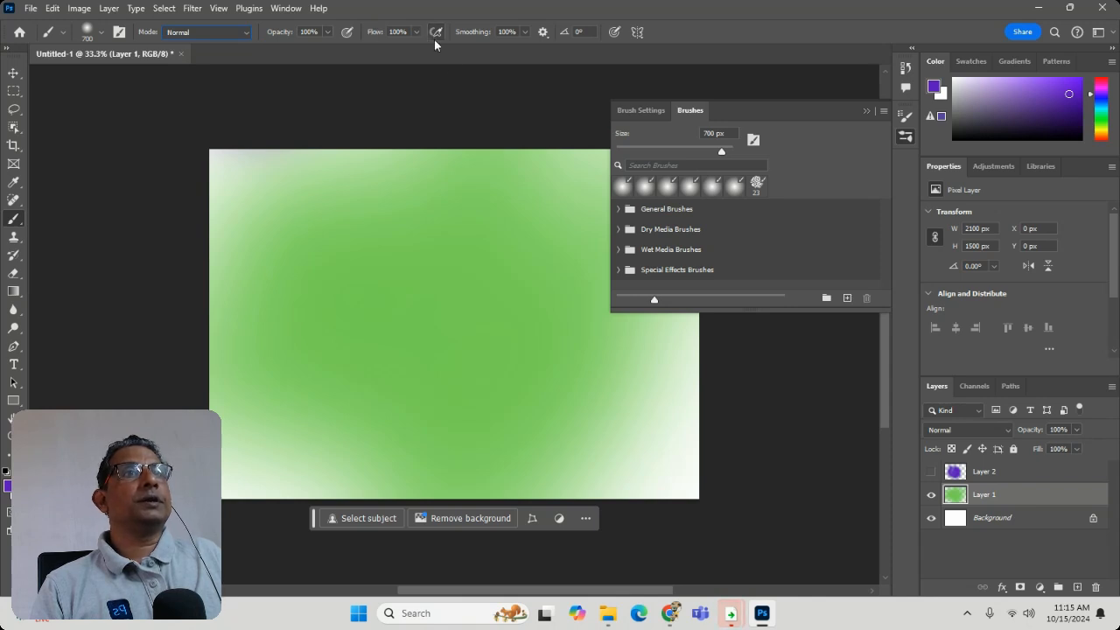
pyautogui.click(542, 33)
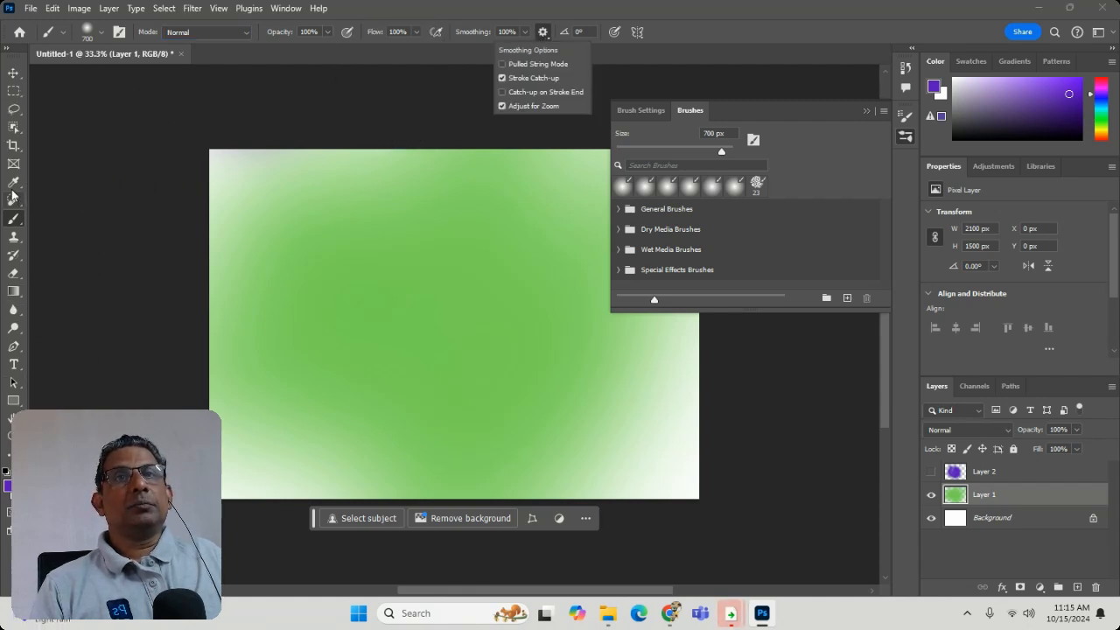
pyautogui.click(21, 219)
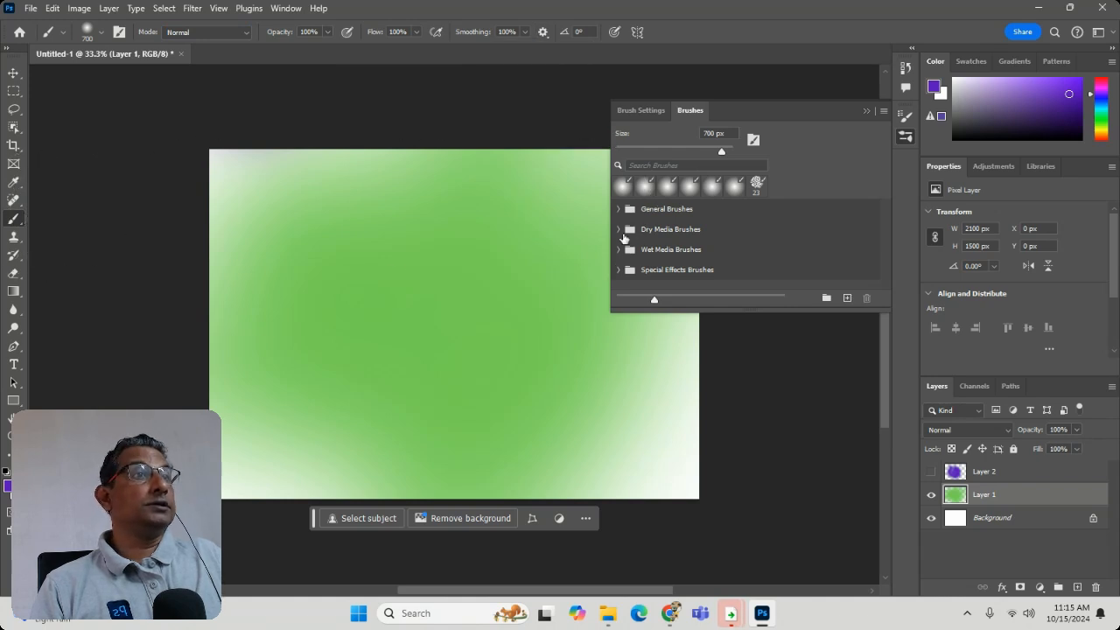